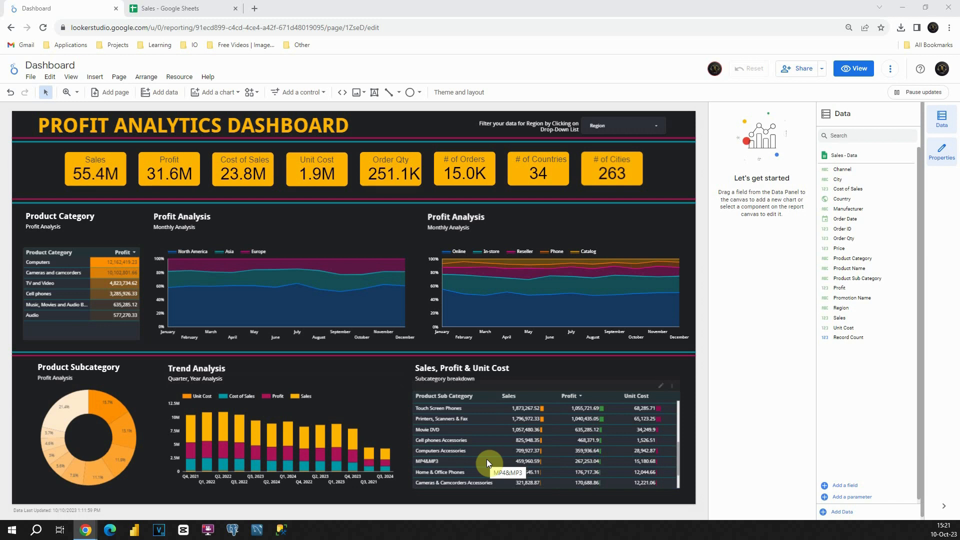
# Switch to the Sales spreadsheet in Google Sheets and examine the columns of the Data worksheet, from Order ID through Country.
pyautogui.click(187, 4)
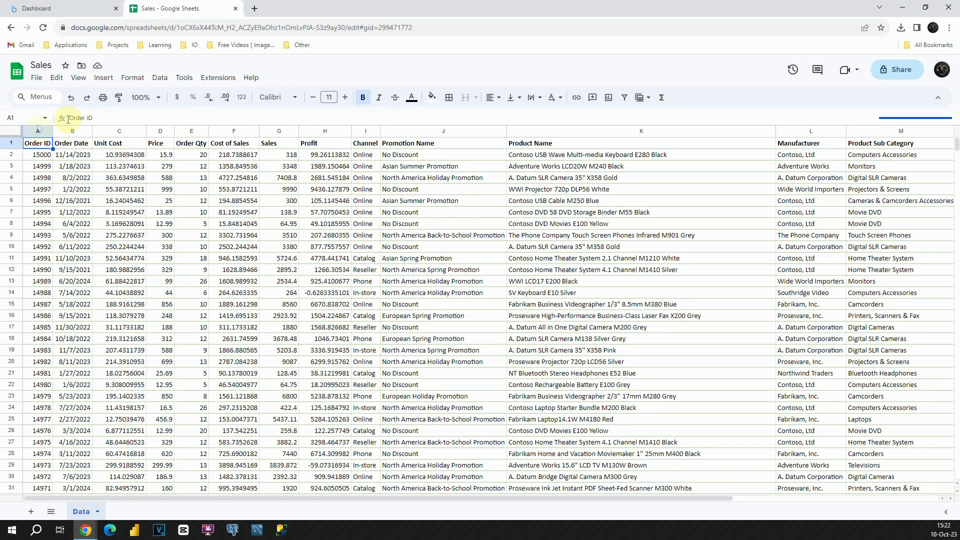
pyautogui.click(32, 132)
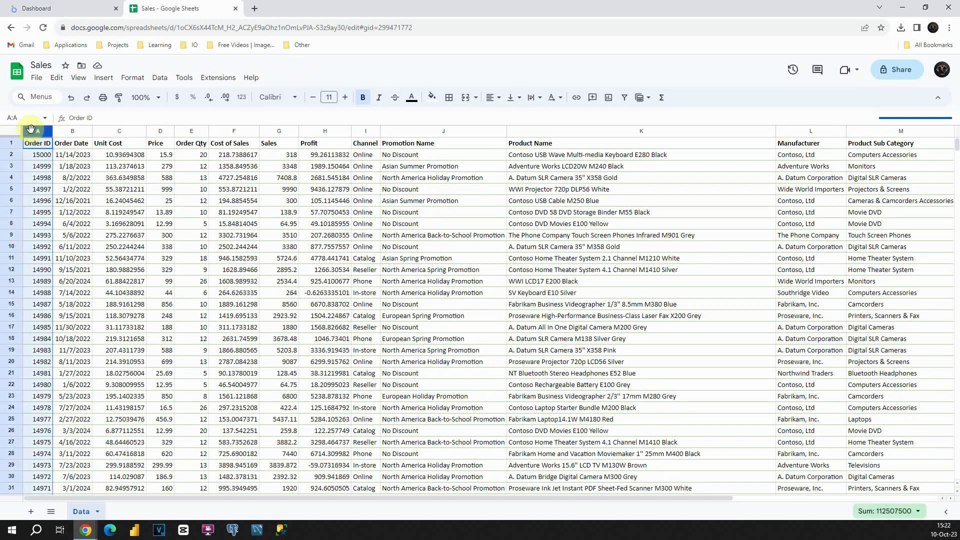
pyautogui.click(79, 134)
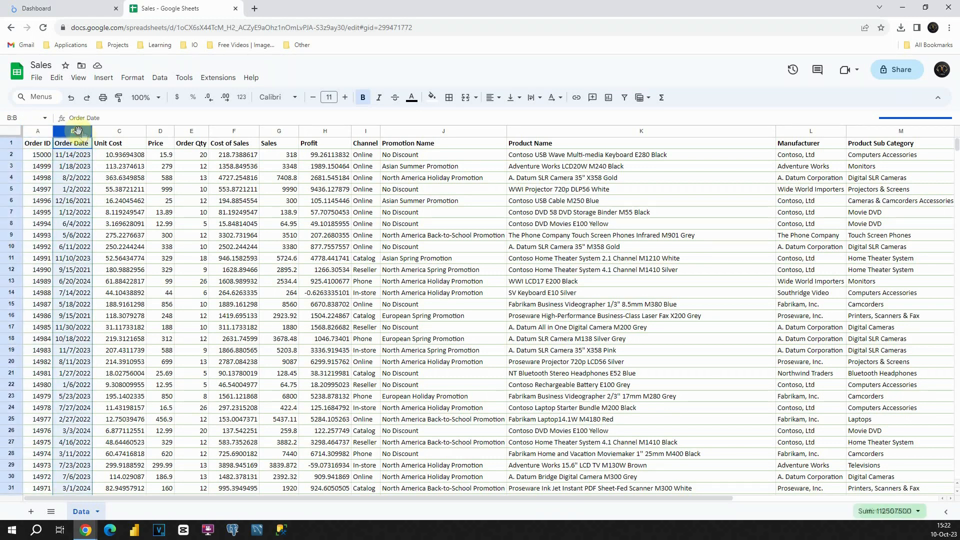
pyautogui.click(139, 133)
pyautogui.click(157, 132)
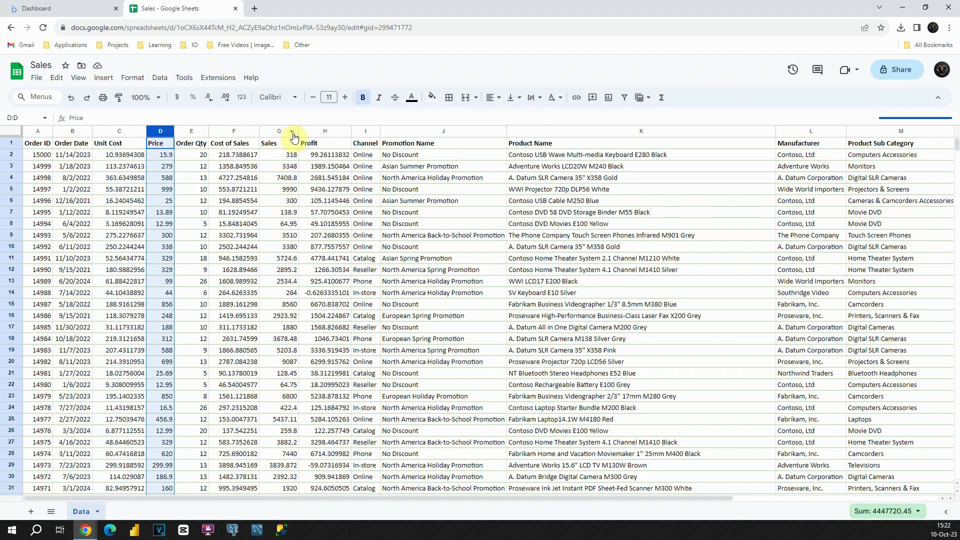
pyautogui.click(427, 135)
pyautogui.click(713, 131)
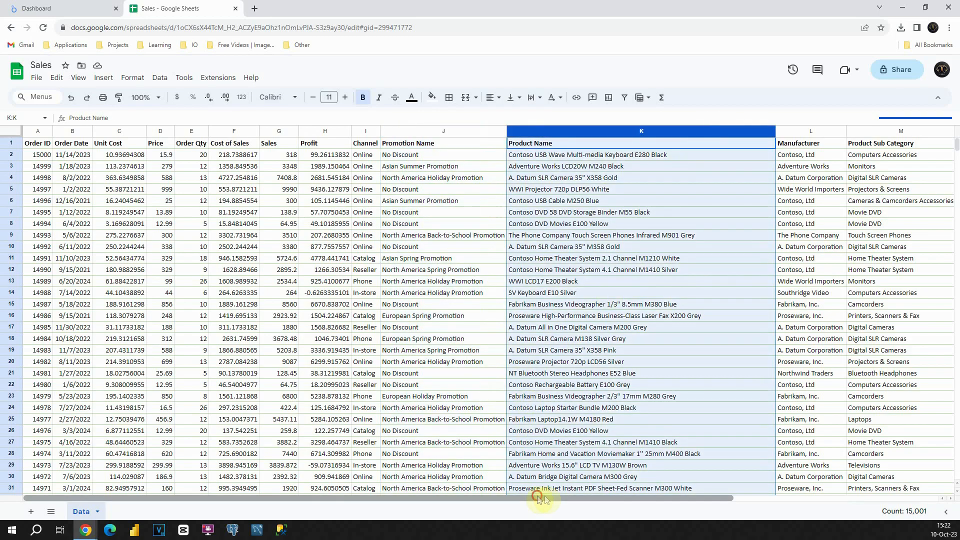
pyautogui.moveTo(545, 496); pyautogui.dragTo(743, 500)
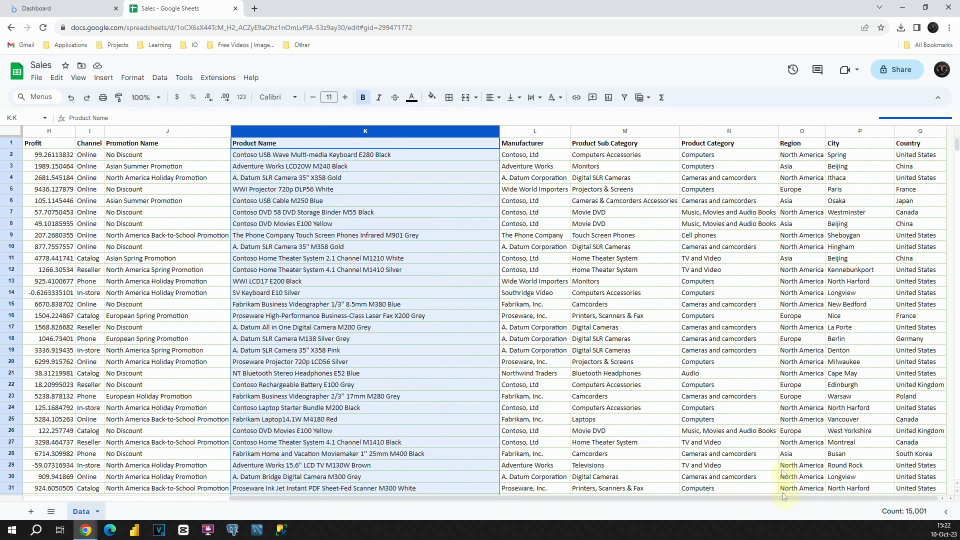
pyautogui.moveTo(787, 503); pyautogui.dragTo(590, 504)
pyautogui.click(262, 195)
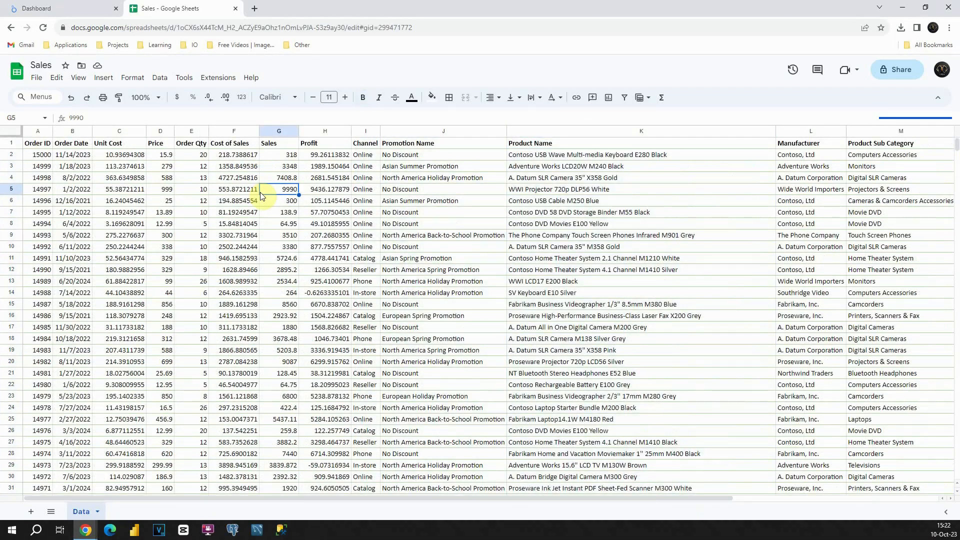
# Return to Looker Studio, leave the finished dashboard and create a new blank report.
pyautogui.click(84, 8)
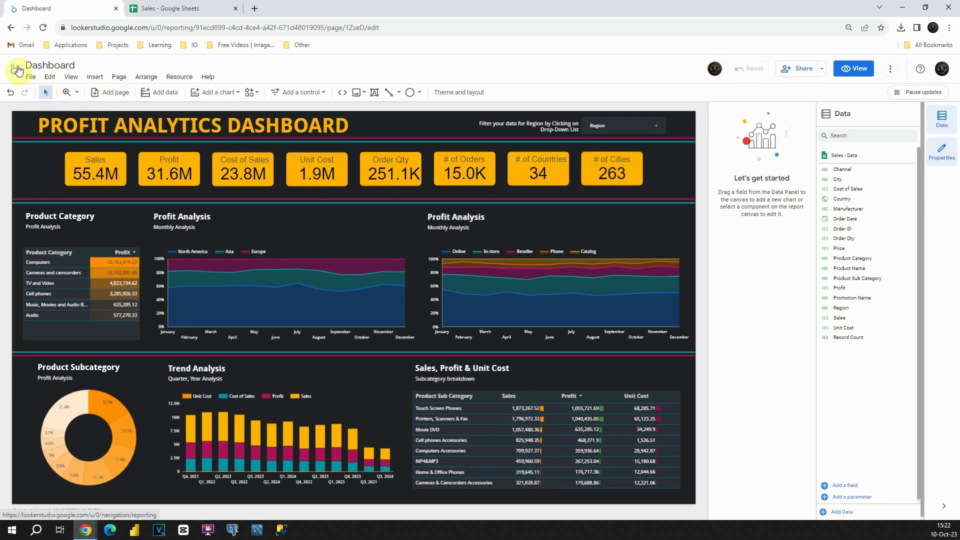
pyautogui.click(17, 70)
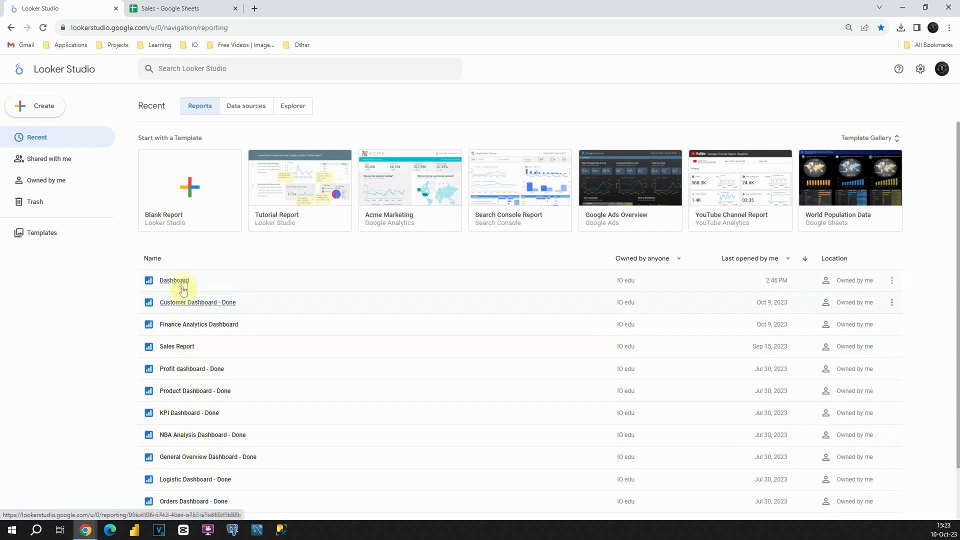
pyautogui.click(182, 186)
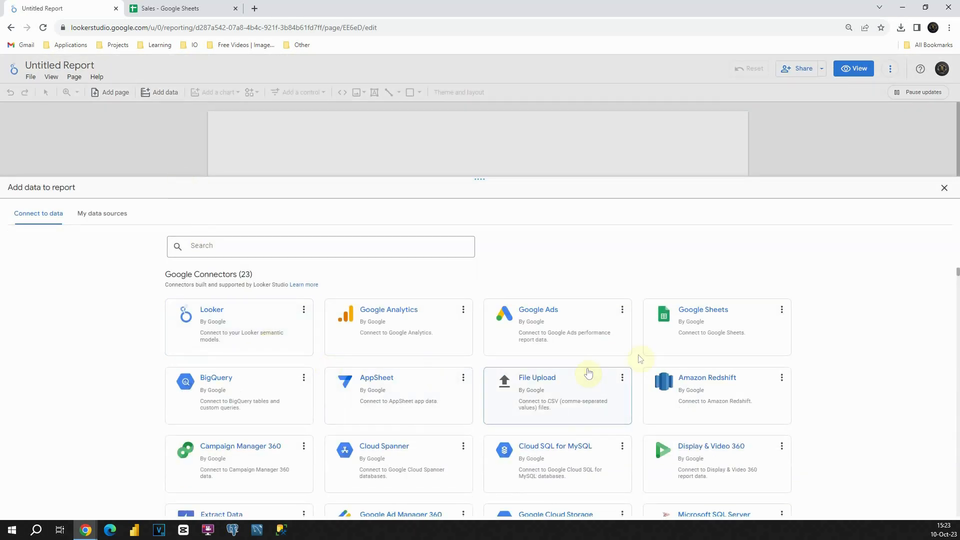
# Connect the report to the Data worksheet of the Sales spreadsheet through Google Sheets and delete the default table.
pyautogui.click(730, 327)
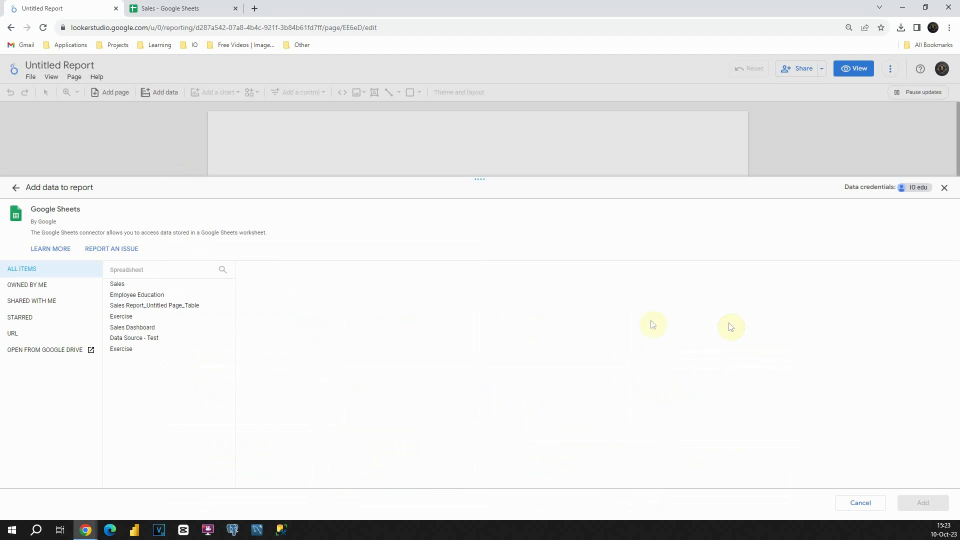
pyautogui.click(144, 284)
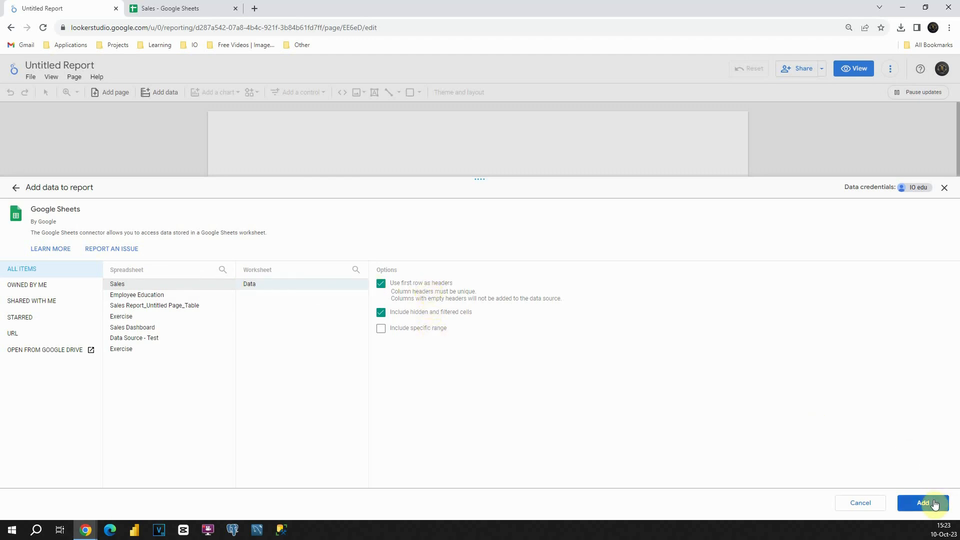
pyautogui.click(934, 504)
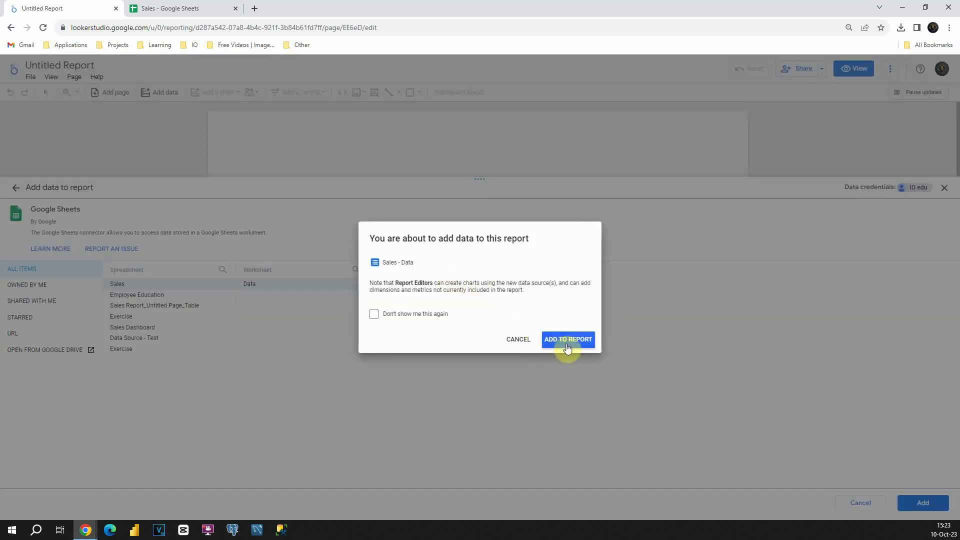
pyautogui.click(568, 345)
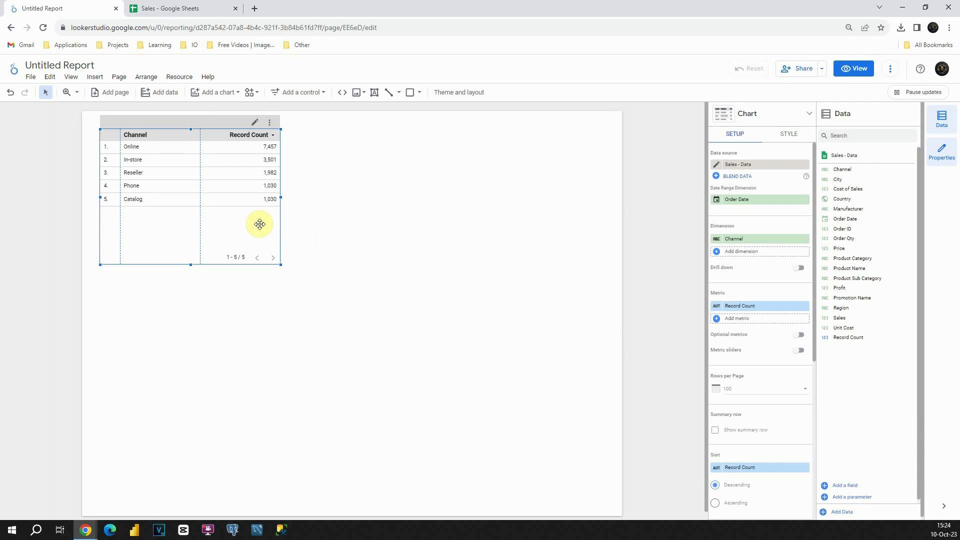
pyautogui.press('Delete')
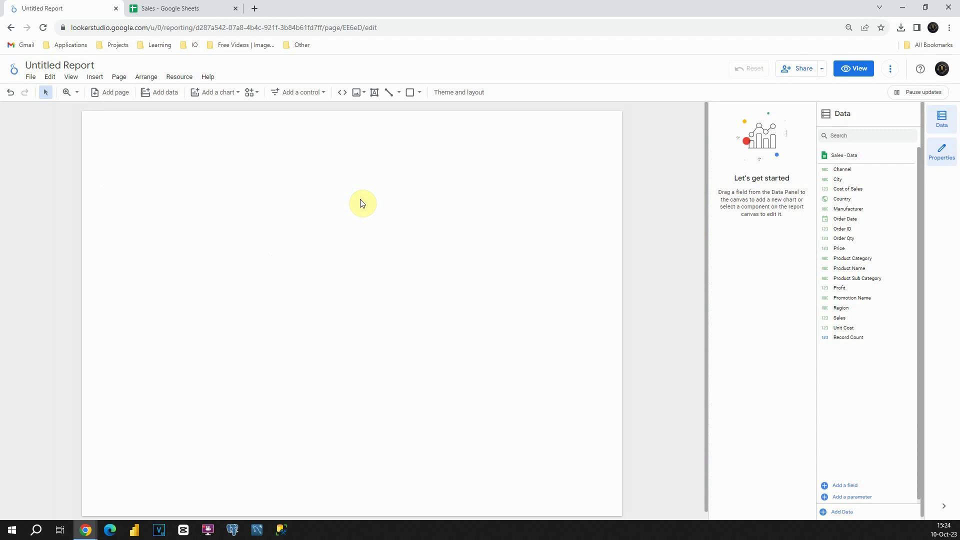
# Apply the Constellation theme to the report.
pyautogui.click(448, 100)
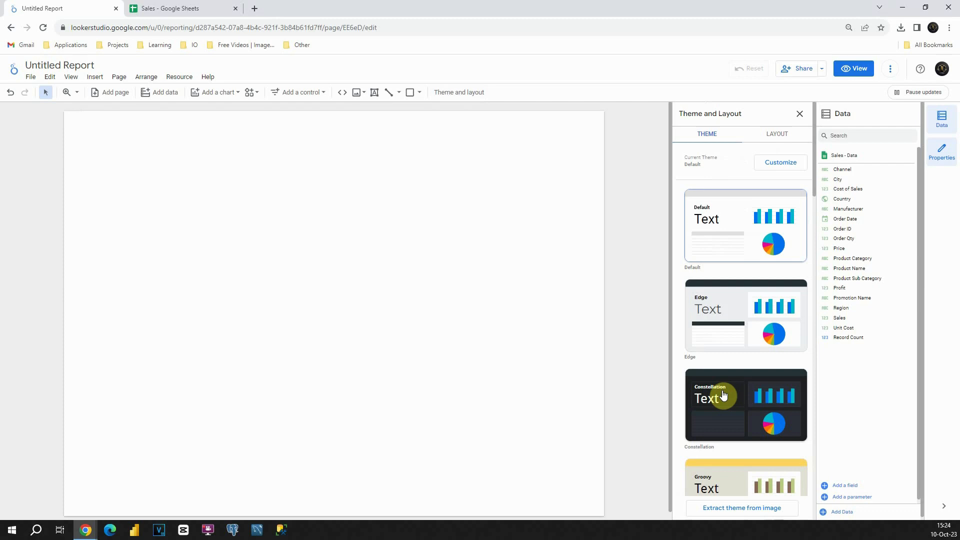
pyautogui.click(731, 401)
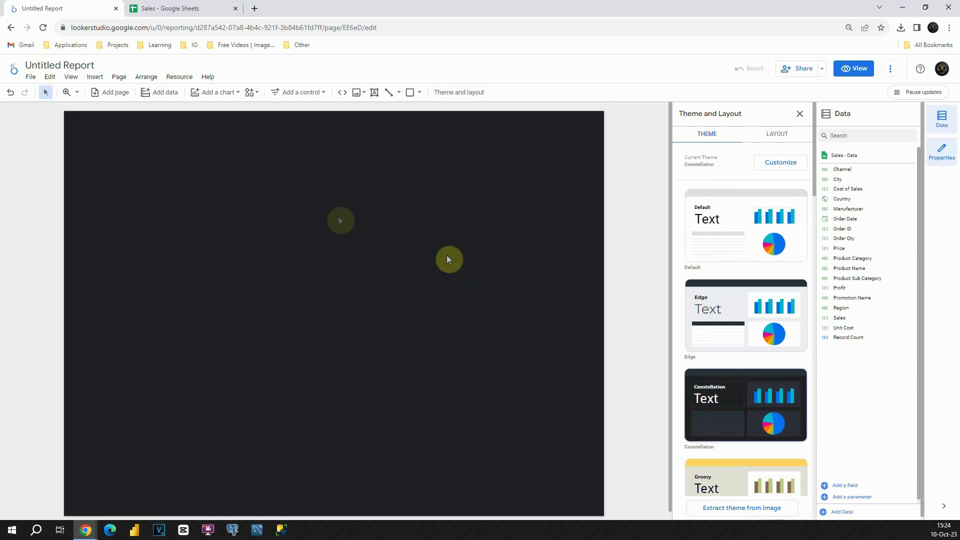
pyautogui.click(258, 205)
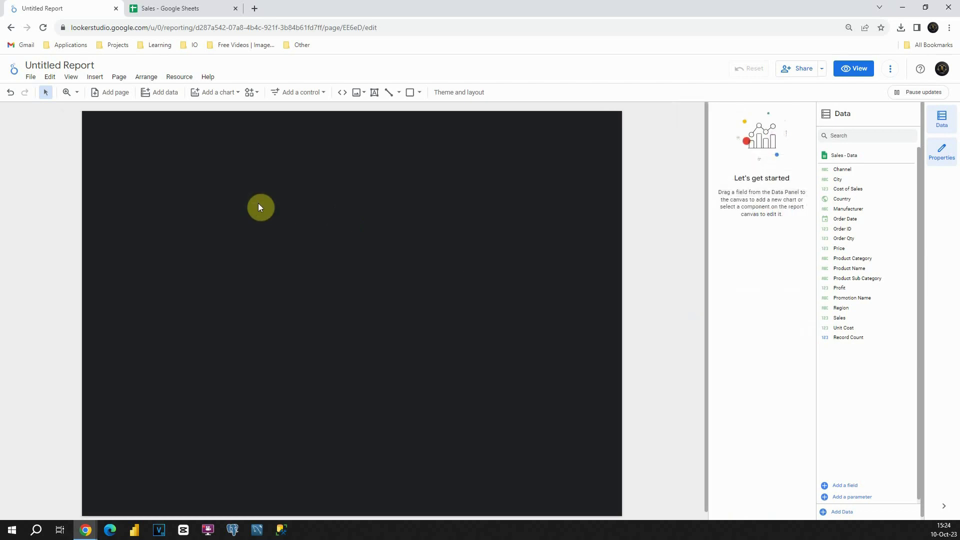
# Set the current page's canvas to a custom size of 2000 px wide and 1150 px high.
pyautogui.click(117, 77)
pyautogui.click(150, 132)
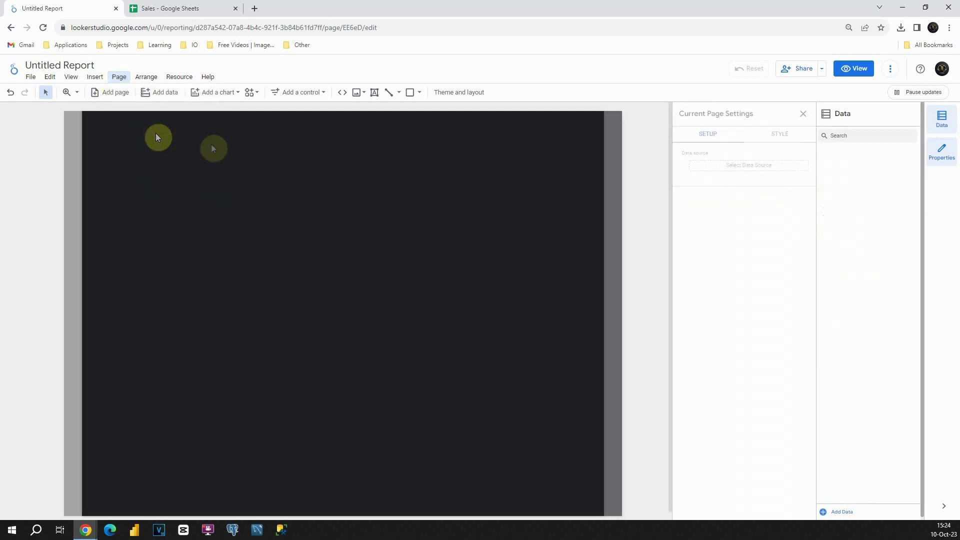
pyautogui.click(765, 140)
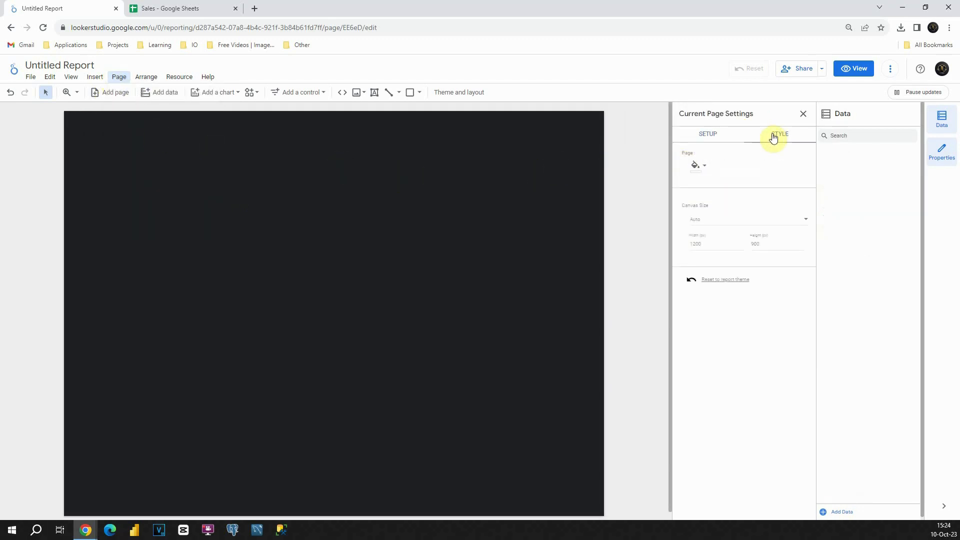
pyautogui.click(711, 242)
pyautogui.write('2000')
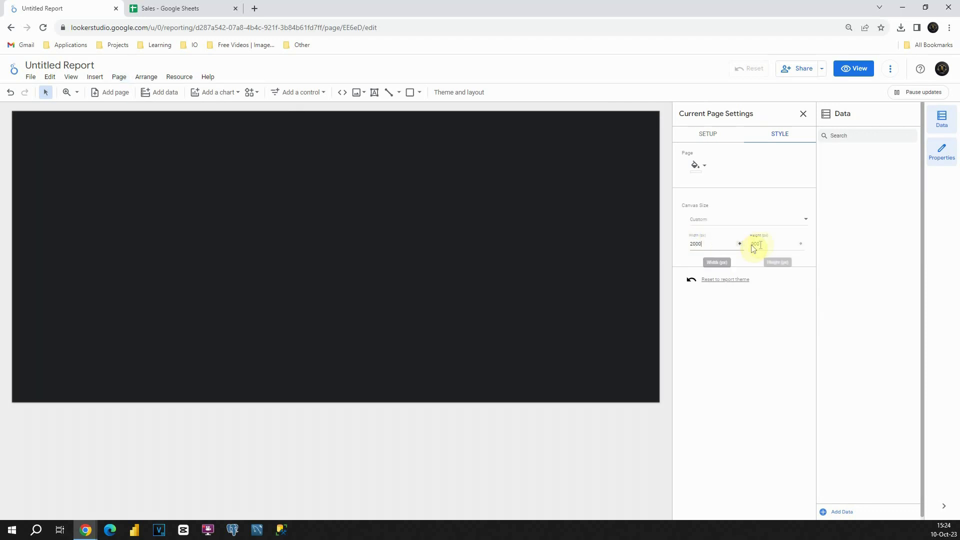
pyautogui.write('1150')
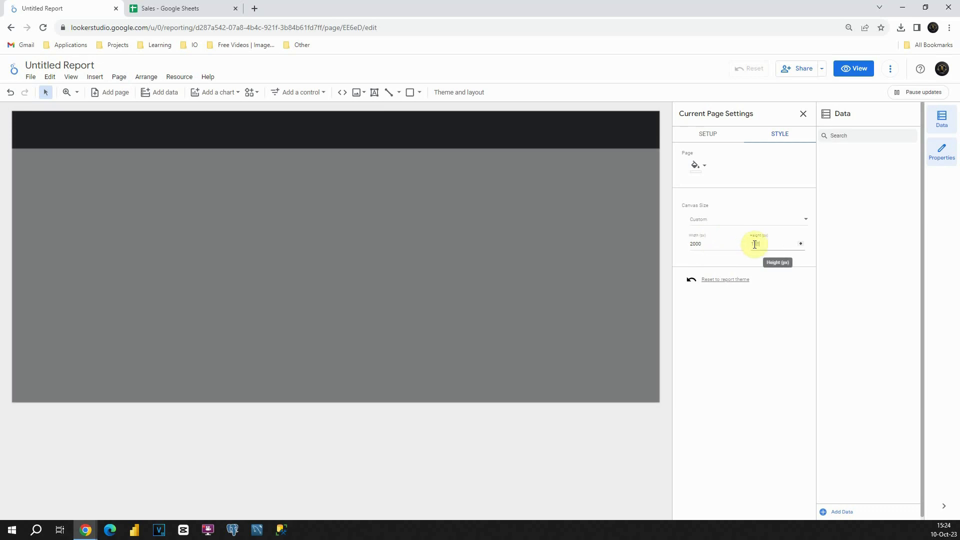
pyautogui.click(455, 254)
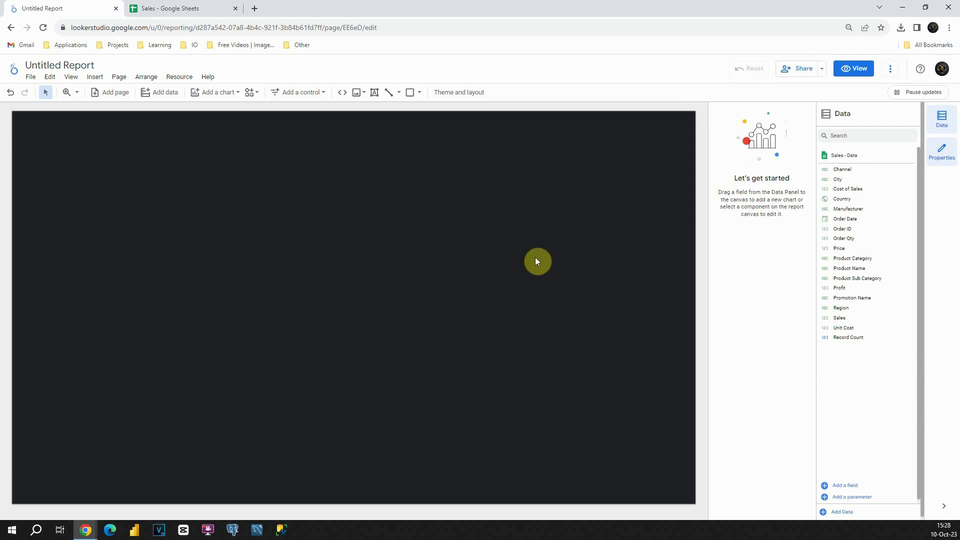
# Add a text box and place it near the upper-left corner of the page.
pyautogui.click(375, 99)
pyautogui.moveTo(176, 147); pyautogui.dragTo(346, 216)
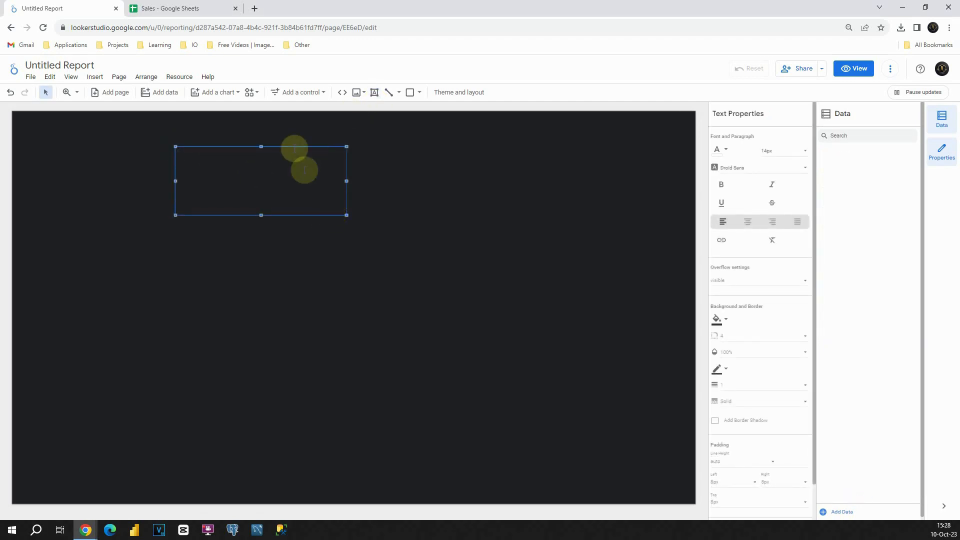
pyautogui.moveTo(294, 148); pyautogui.dragTo(149, 119)
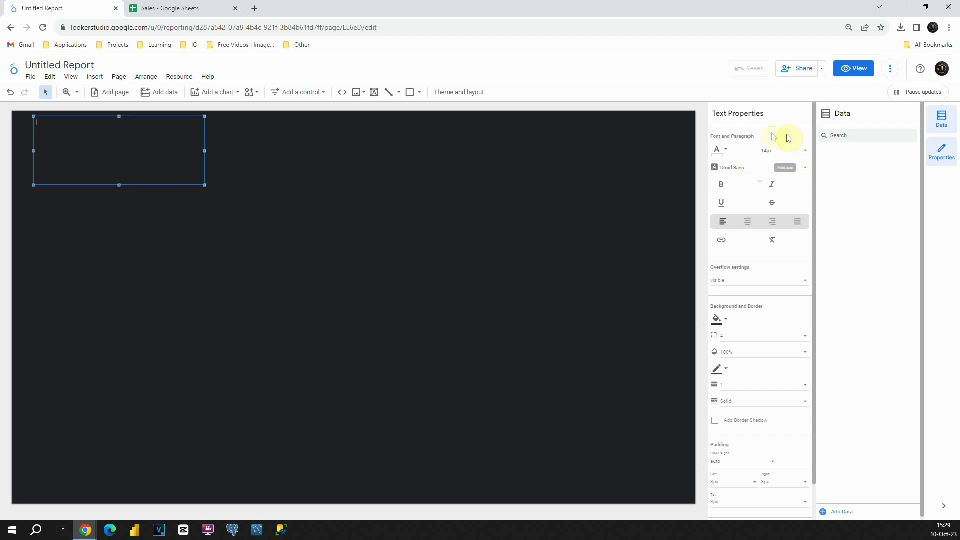
# Format the text box's font as 60px, bold and amber.
pyautogui.click(779, 150)
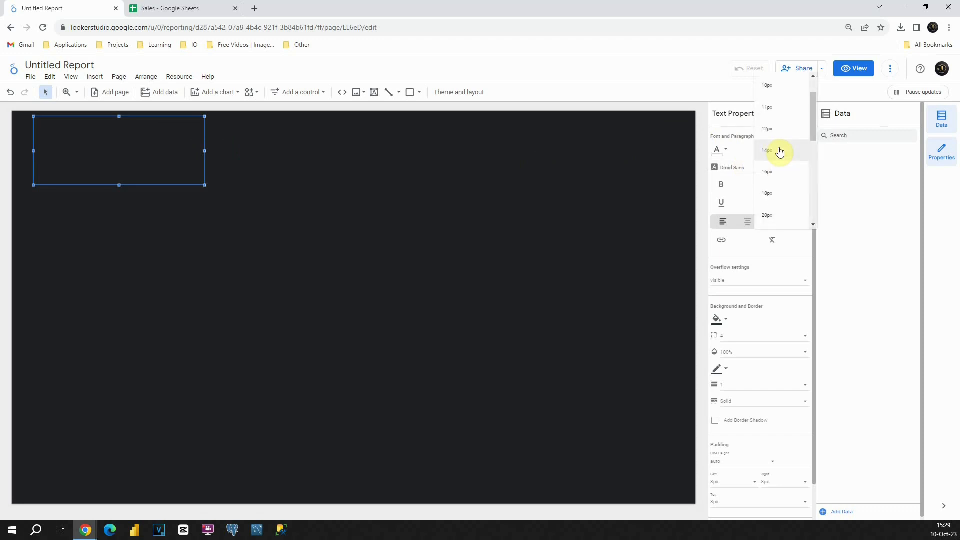
pyautogui.scroll(-5, 779, 152)
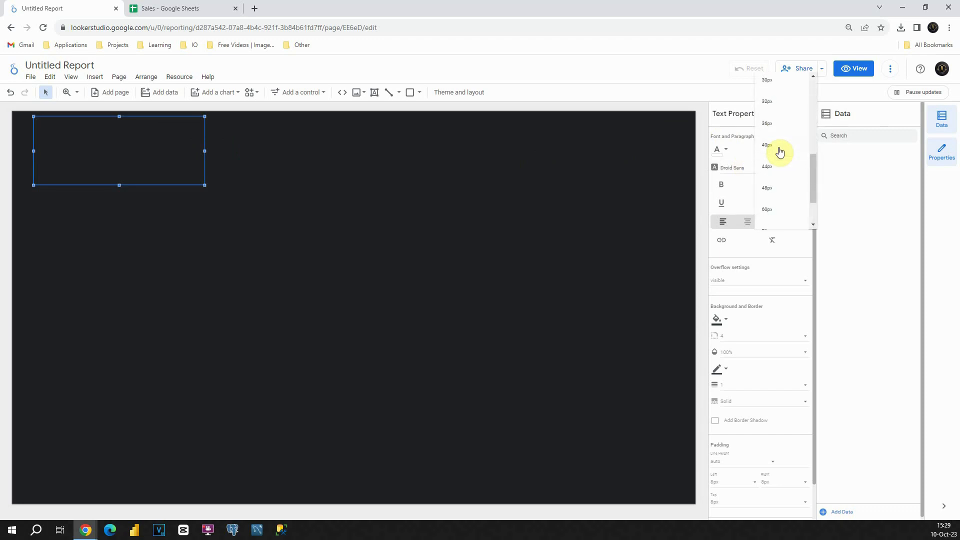
pyautogui.click(776, 157)
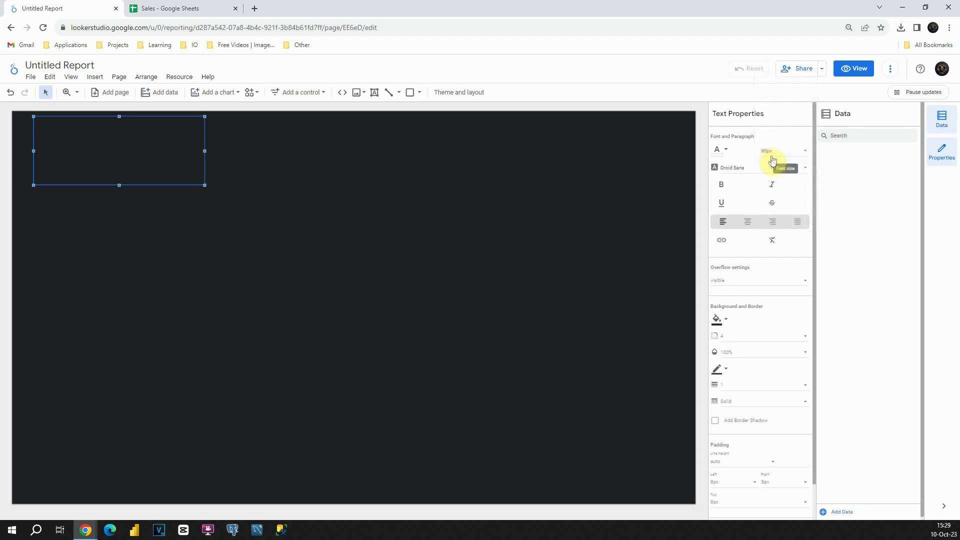
pyautogui.click(722, 187)
pyautogui.click(726, 149)
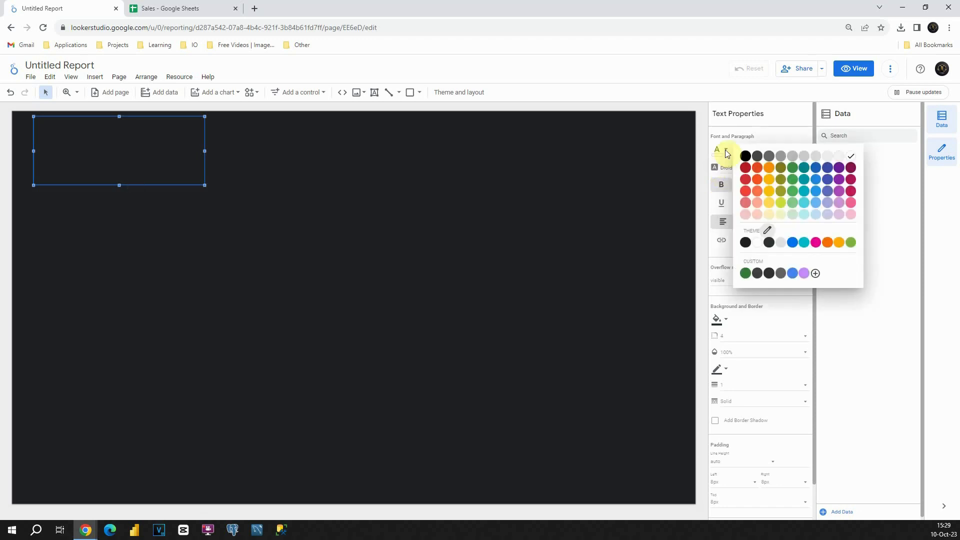
pyautogui.click(757, 190)
# Enter the title PROFIT ANALYTICS DASHBOARD and resize its box to fit on one line along the page's upper edge.
pyautogui.click(136, 135)
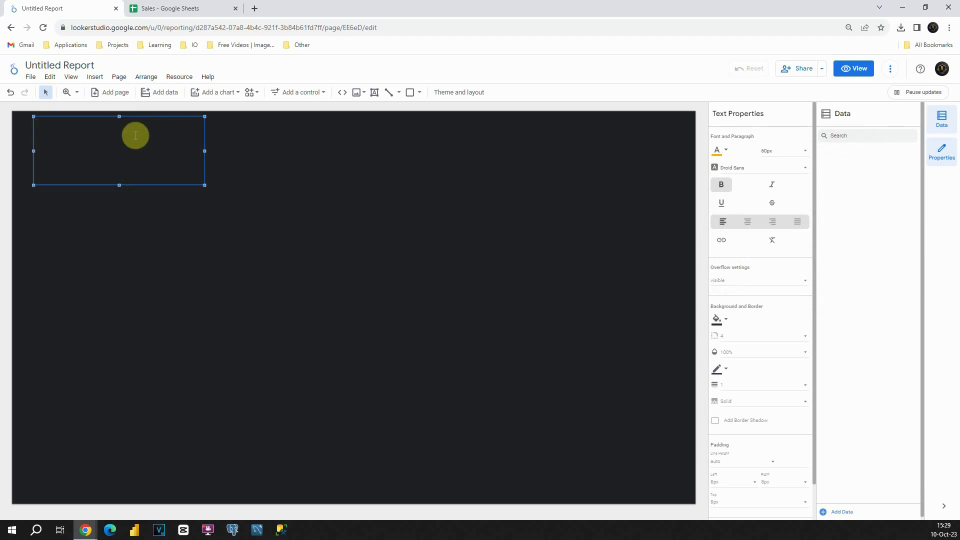
pyautogui.write('PROF')
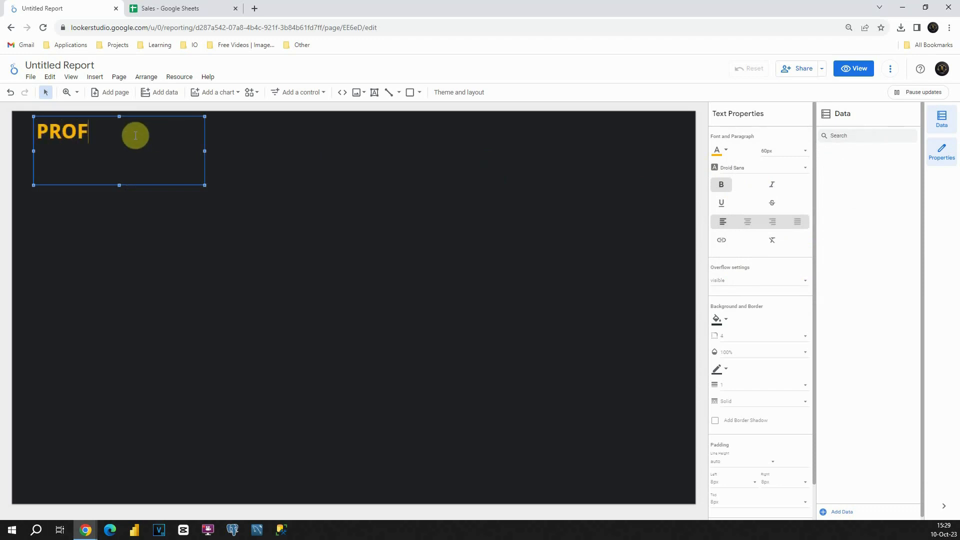
pyautogui.write('IT ANALYTICS DA')
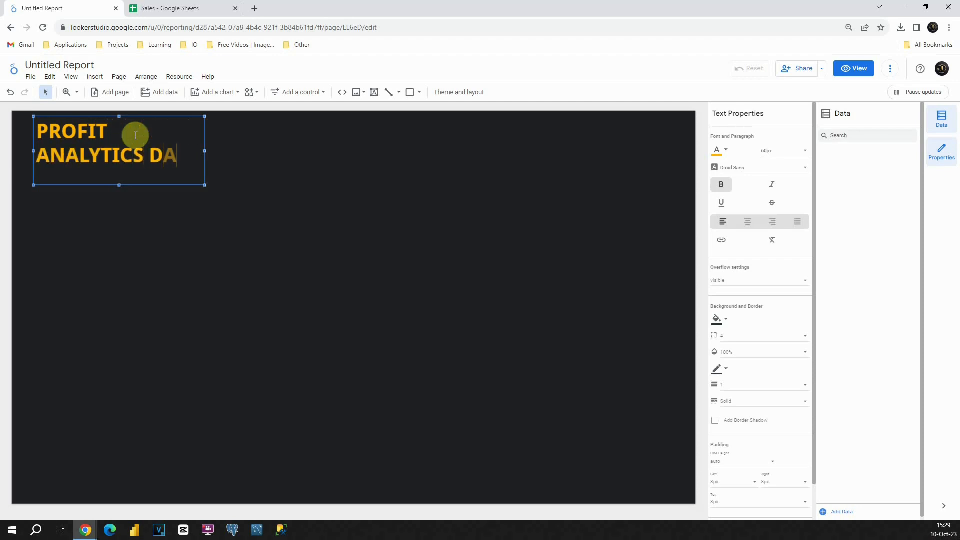
pyautogui.write('SHBOARD')
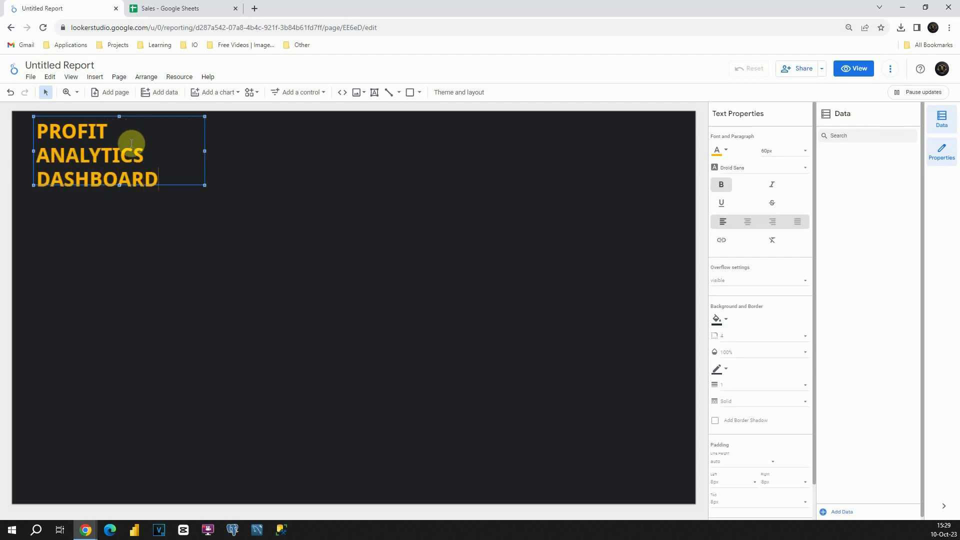
pyautogui.moveTo(204, 150); pyautogui.dragTo(359, 149)
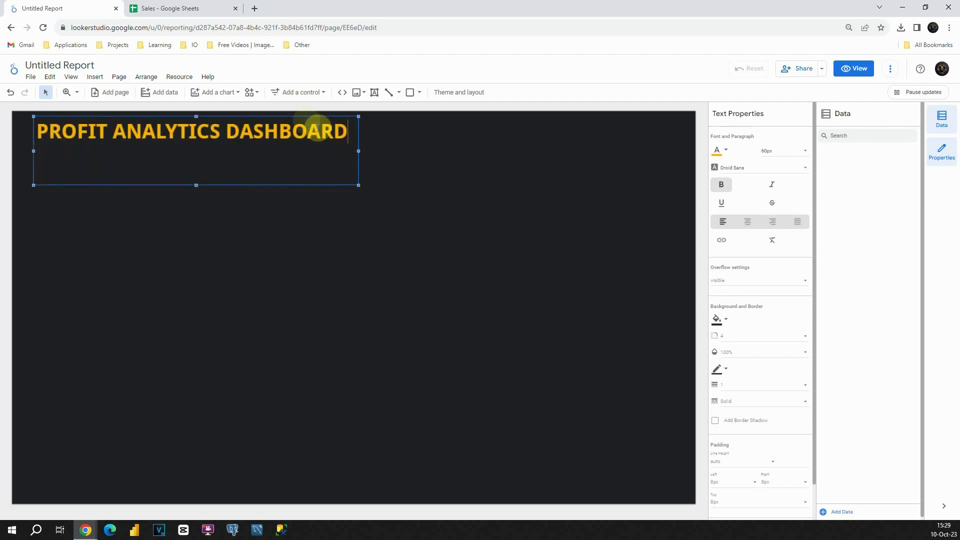
pyautogui.moveTo(199, 187); pyautogui.dragTo(211, 113)
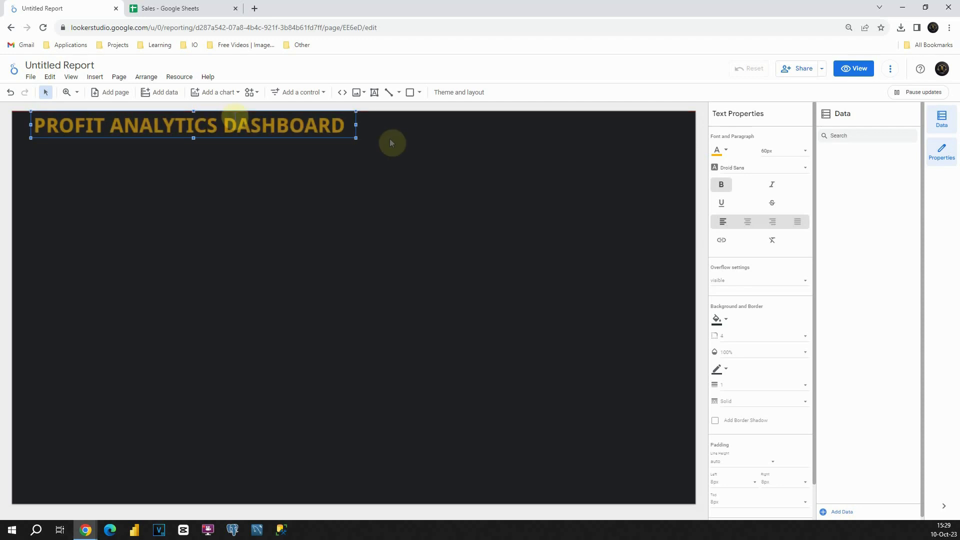
# Draw a straight horizontal line beneath the dashboard title, spanning the full page width.
pyautogui.click(410, 134)
pyautogui.click(399, 93)
pyautogui.click(412, 114)
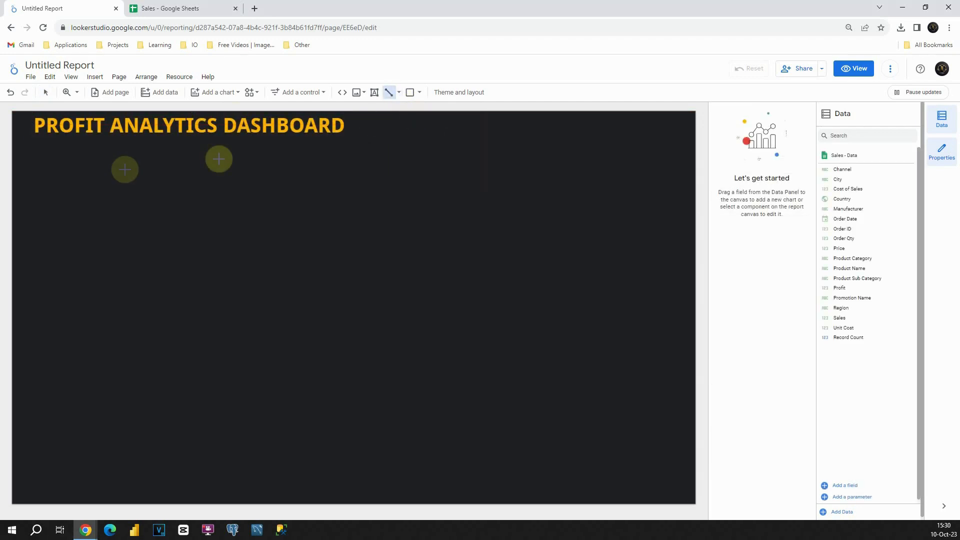
pyautogui.moveTo(29, 162)
pyautogui.mouseDown()
pyautogui.moveTo(40, 173)
pyautogui.moveTo(354, 162)
pyautogui.mouseUp()
pyautogui.moveTo(244, 162); pyautogui.dragTo(228, 164)
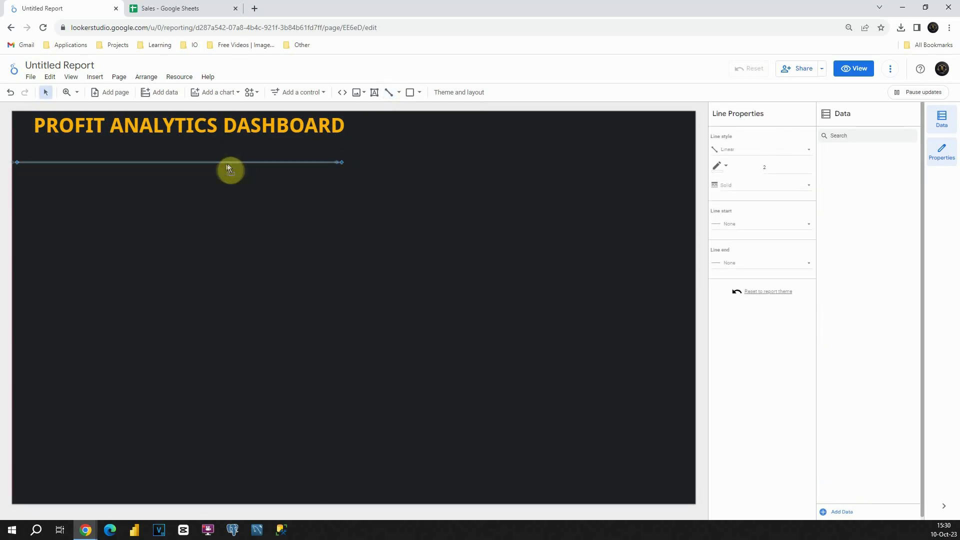
pyautogui.moveTo(342, 163); pyautogui.dragTo(697, 166)
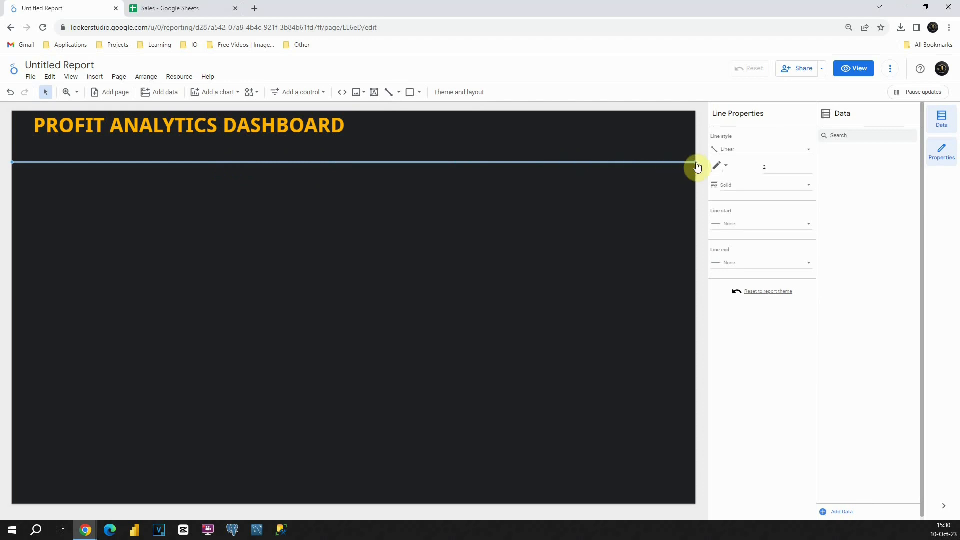
# Set the line's weight to 4 and its colour to dark pink, and move it up directly under the title.
pyautogui.click(809, 166)
pyautogui.click(809, 166)
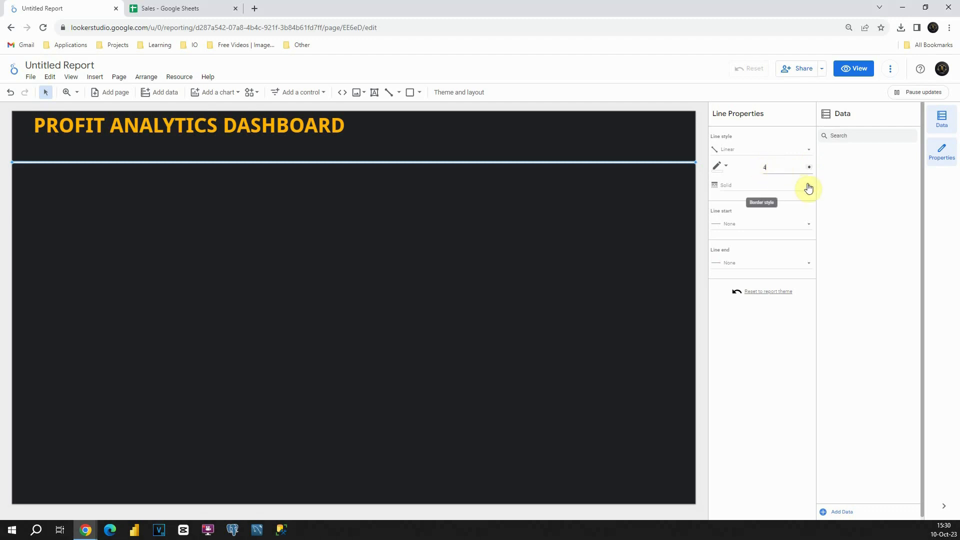
pyautogui.click(727, 168)
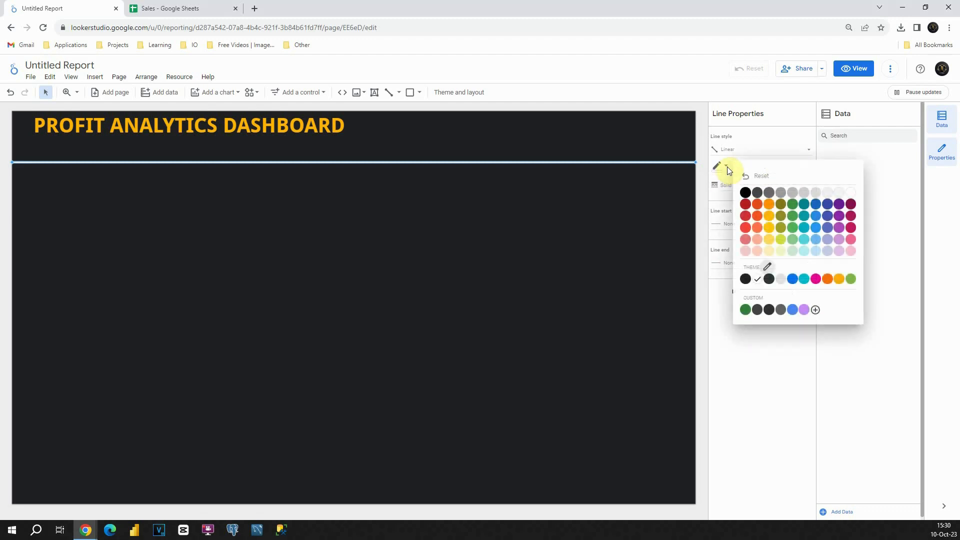
pyautogui.click(852, 217)
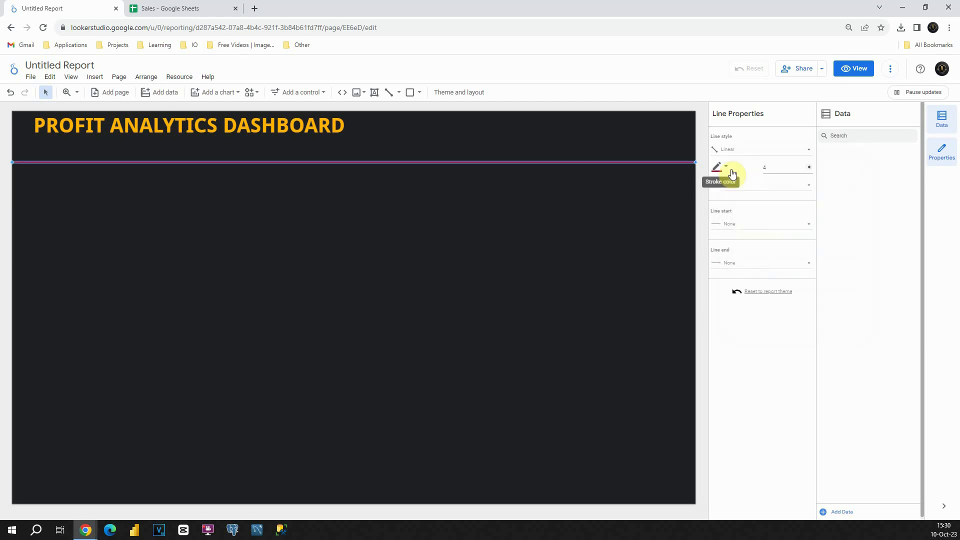
pyautogui.moveTo(342, 162); pyautogui.dragTo(340, 140)
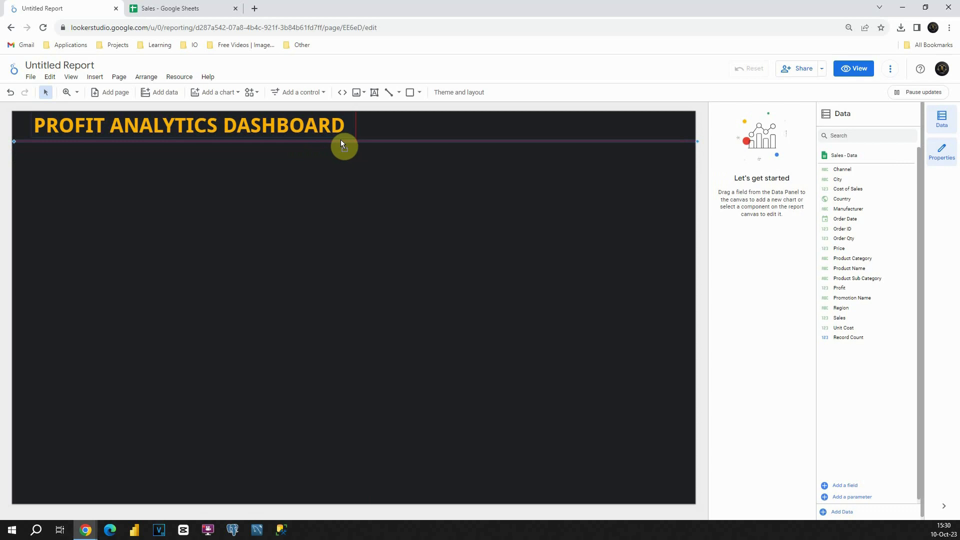
pyautogui.click(353, 175)
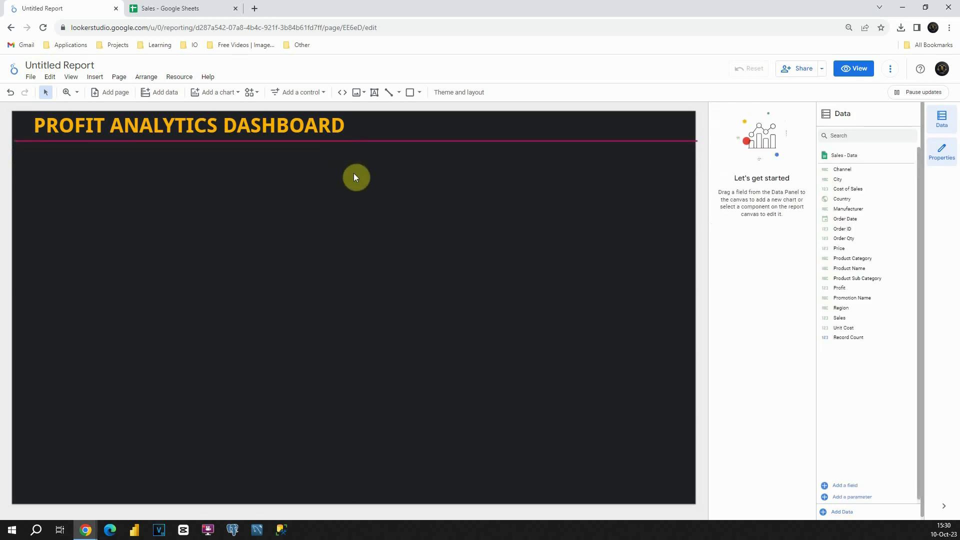
# Duplicate the dark pink line and align the full-width copy just below the original.
pyautogui.click(358, 140)
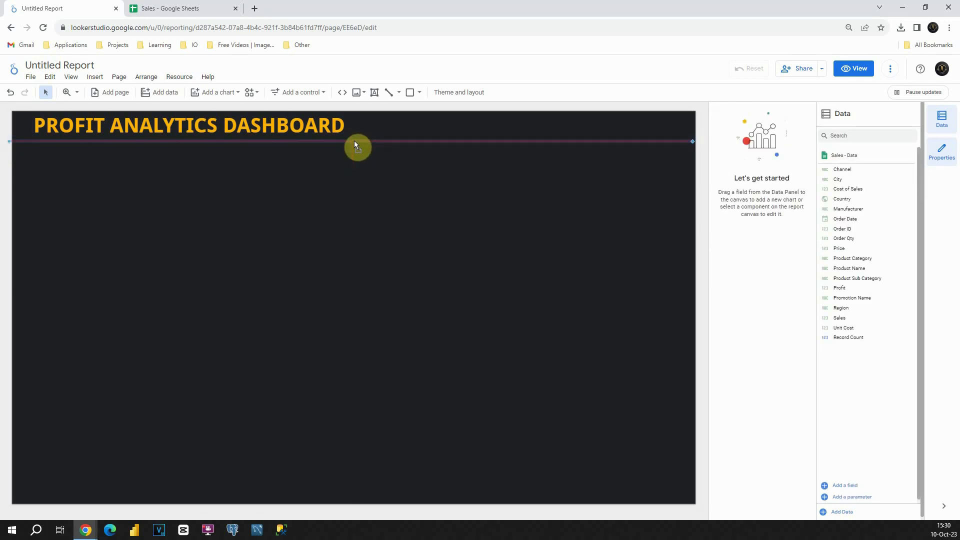
pyautogui.hotkey('ctrl', 'c')
pyautogui.hotkey('ctrl', 'v')
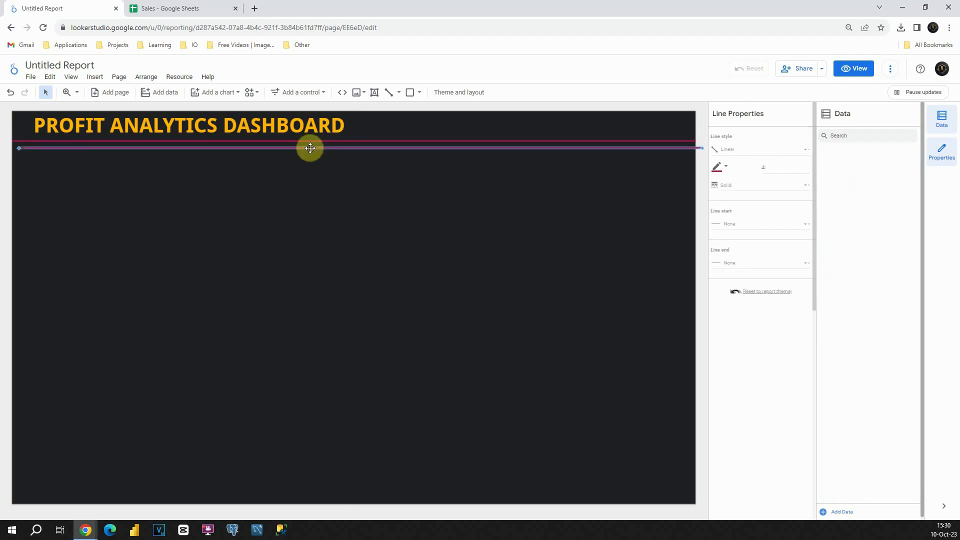
pyautogui.moveTo(308, 147); pyautogui.dragTo(304, 146)
pyautogui.click(365, 165)
pyautogui.click(300, 143)
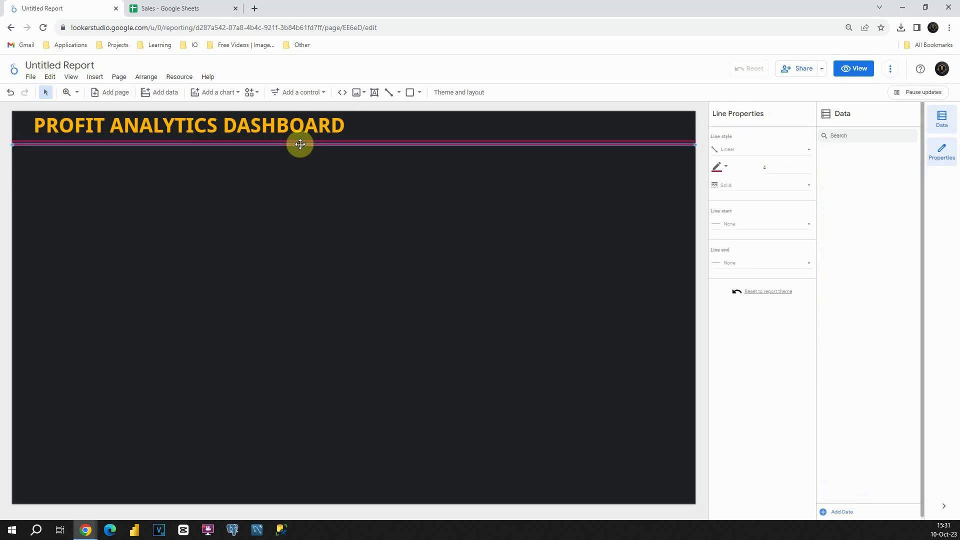
# Recolour the lower of the two title lines teal.
pyautogui.click(723, 166)
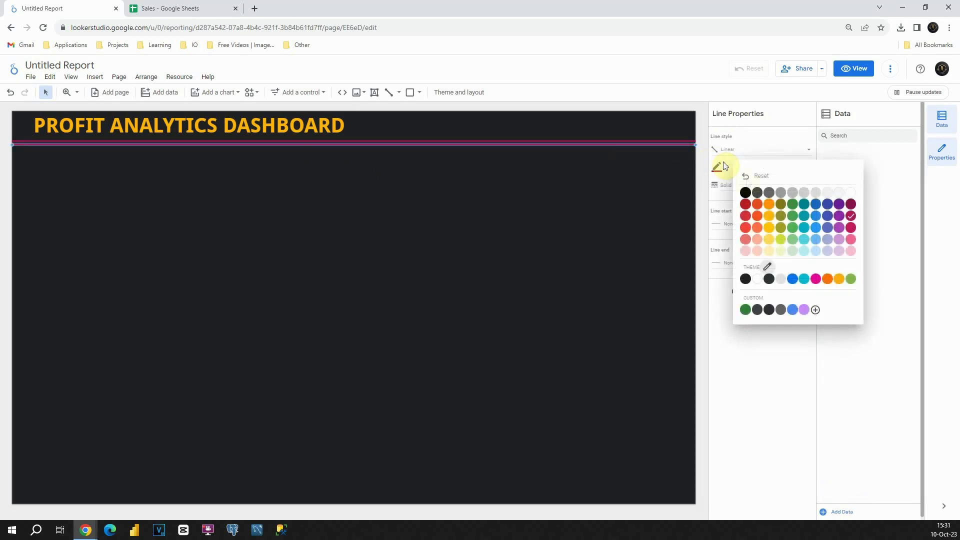
pyautogui.click(805, 216)
pyautogui.click(576, 192)
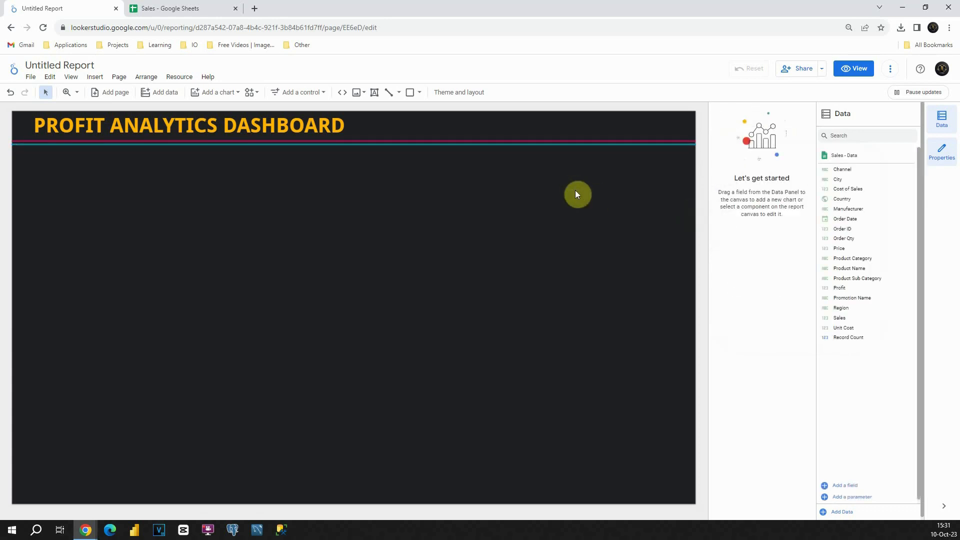
# Duplicate the pink and teal line pair twice, placing one copy a short way below the title and another in the page's lower third.
pyautogui.moveTo(545, 124); pyautogui.dragTo(589, 172)
pyautogui.moveTo(528, 148); pyautogui.dragTo(521, 187)
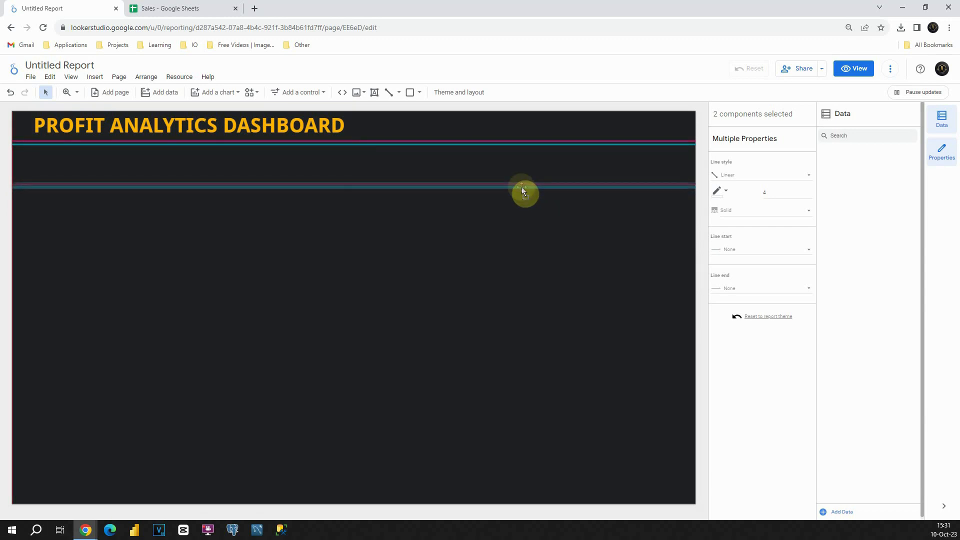
pyautogui.moveTo(337, 159); pyautogui.dragTo(417, 382)
pyautogui.click(431, 279)
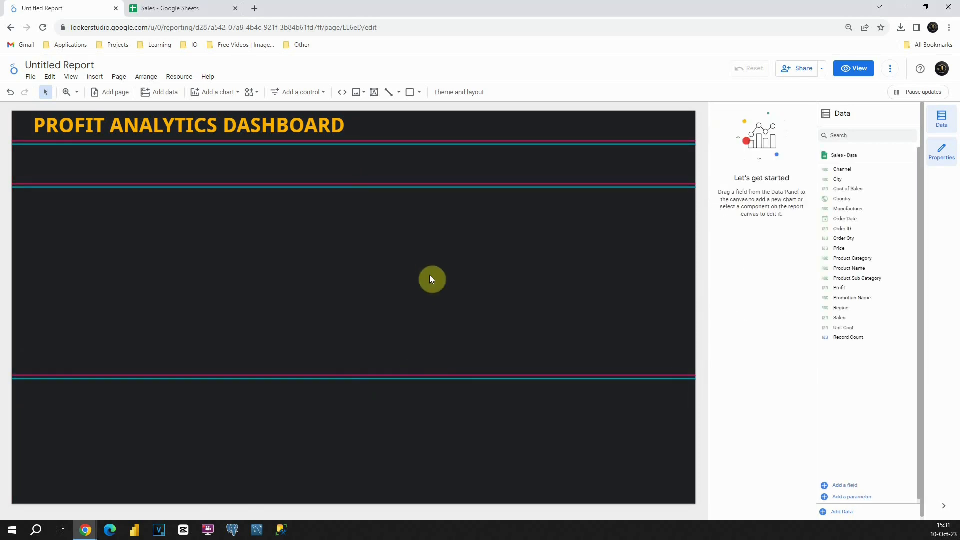
# Insert a scorecard at the left end of the band between the first and second line pairs.
pyautogui.click(227, 93)
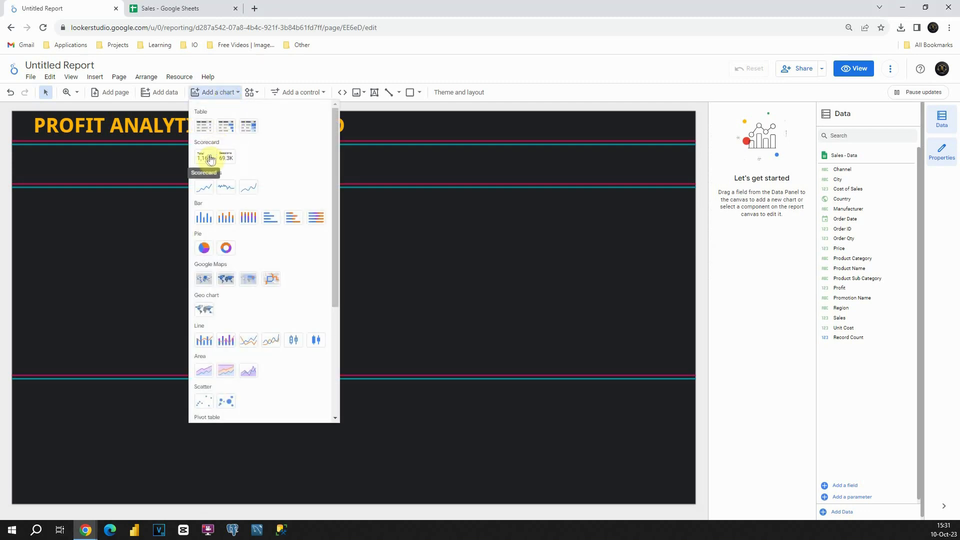
pyautogui.click(203, 158)
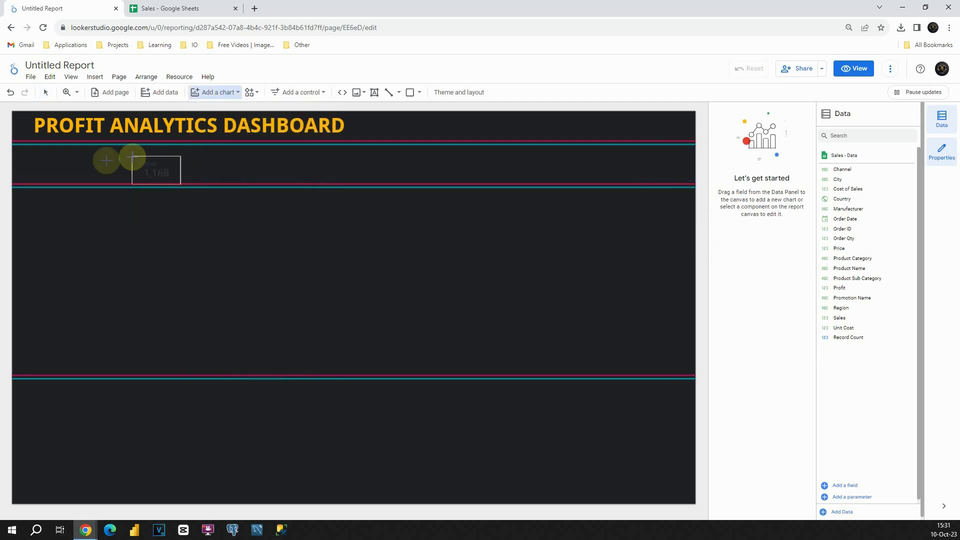
pyautogui.click(51, 151)
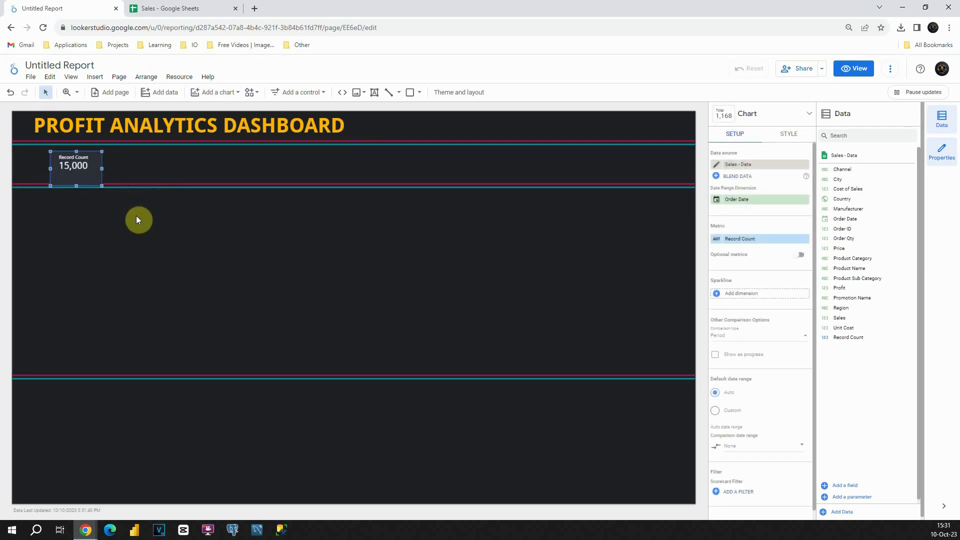
pyautogui.moveTo(86, 164); pyautogui.dragTo(86, 159)
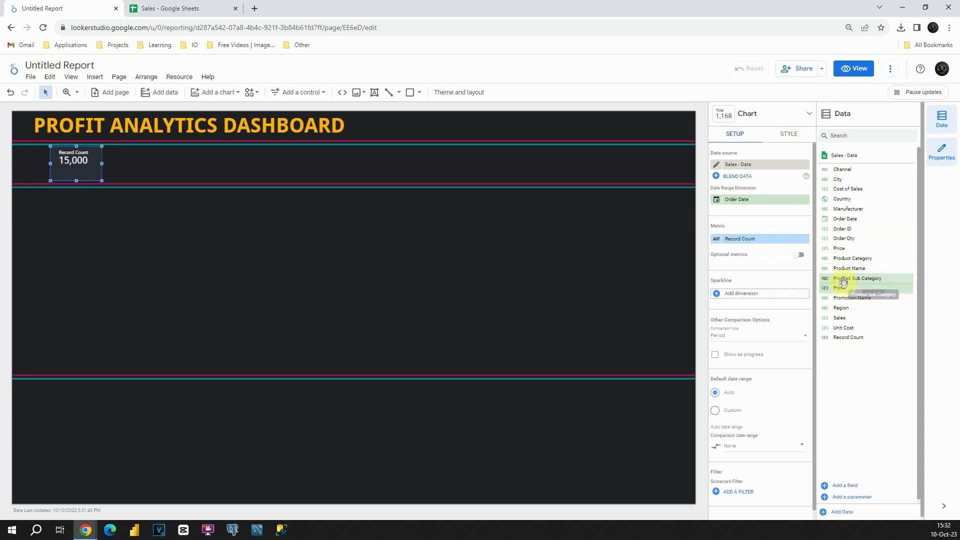
# Replace the scorecard's metric with Sales, keeping the Sum aggregation.
pyautogui.moveTo(840, 318); pyautogui.dragTo(745, 241)
pyautogui.click(716, 239)
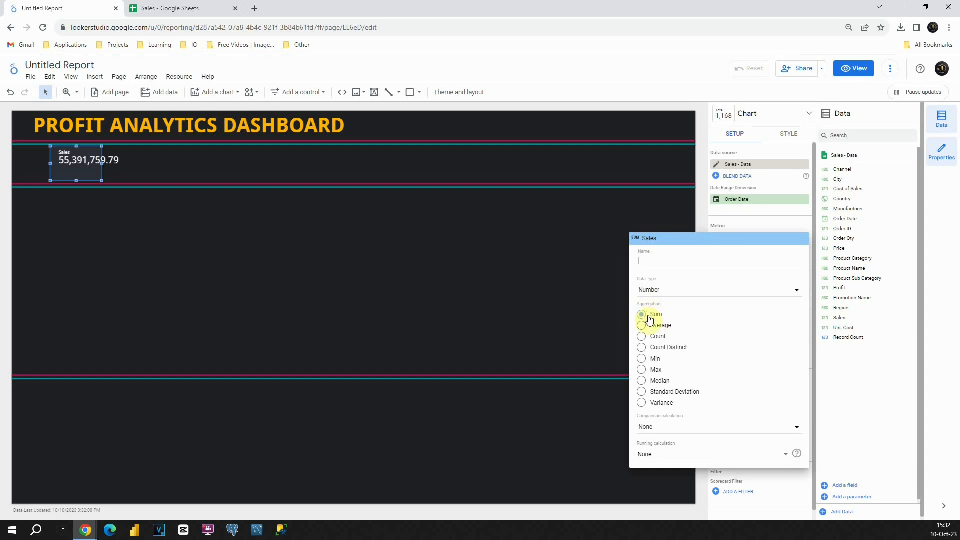
pyautogui.click(641, 265)
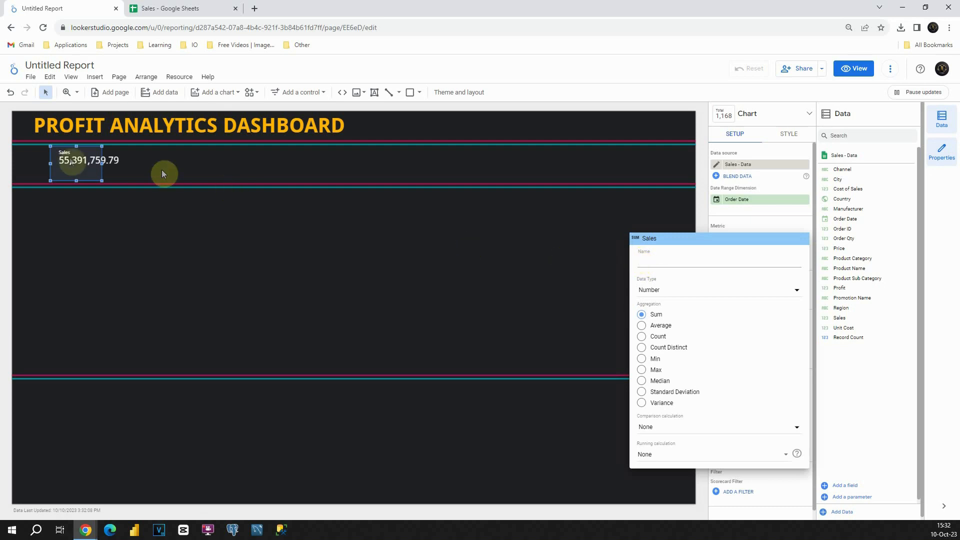
pyautogui.click(193, 167)
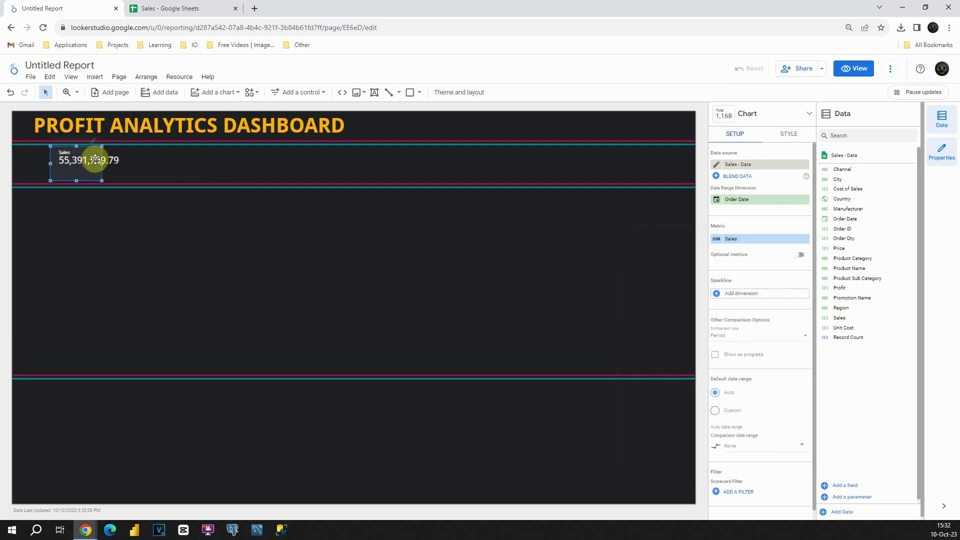
# Turn on compact numbers for the Sales scorecard and make its label text black.
pyautogui.click(795, 135)
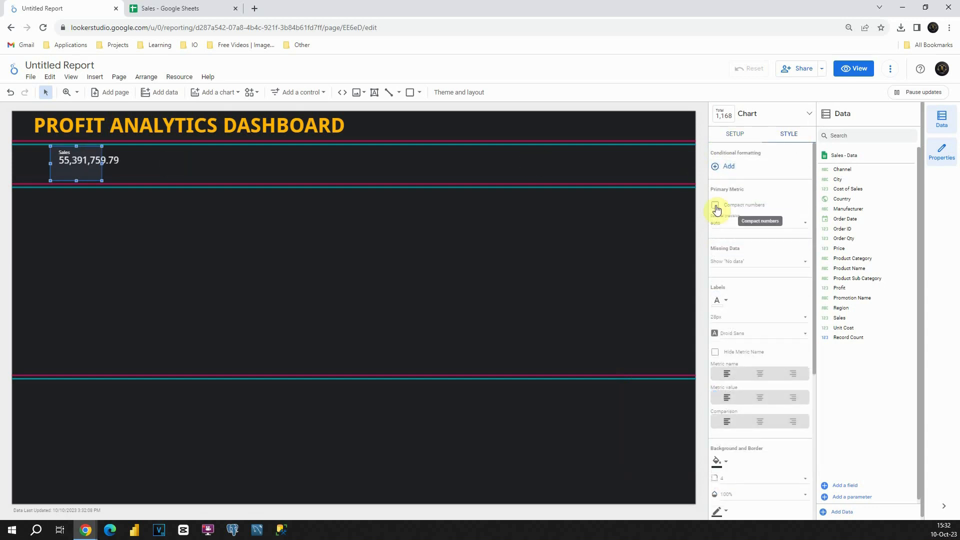
pyautogui.scroll(-1, 726, 252)
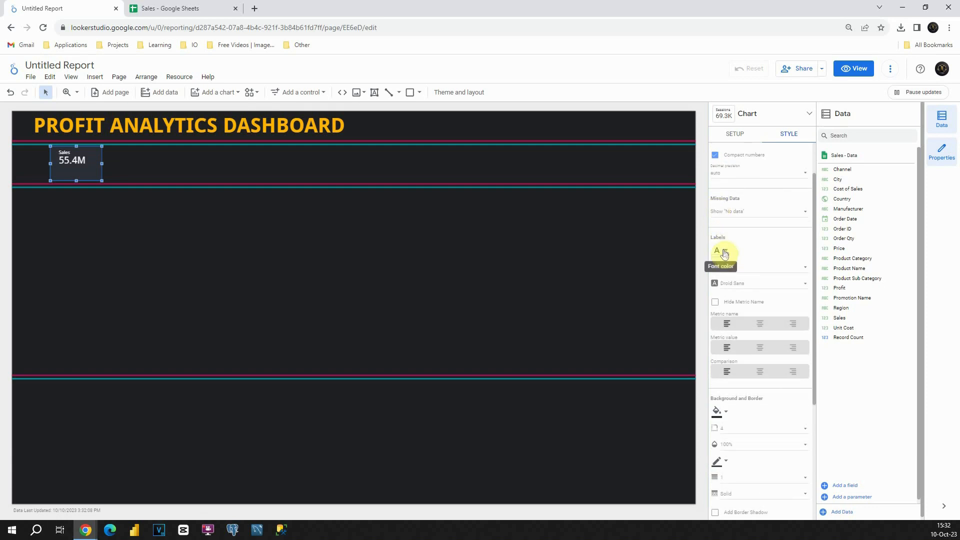
pyautogui.click(725, 253)
pyautogui.click(746, 279)
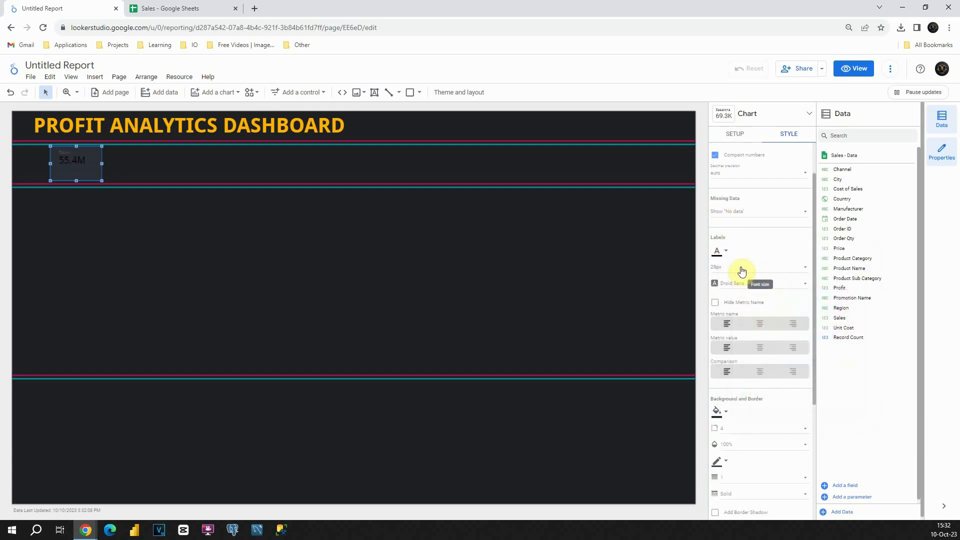
# Set the Sales scorecard's label font to Arial at 48px.
pyautogui.click(742, 270)
pyautogui.scroll(-1, 739, 273)
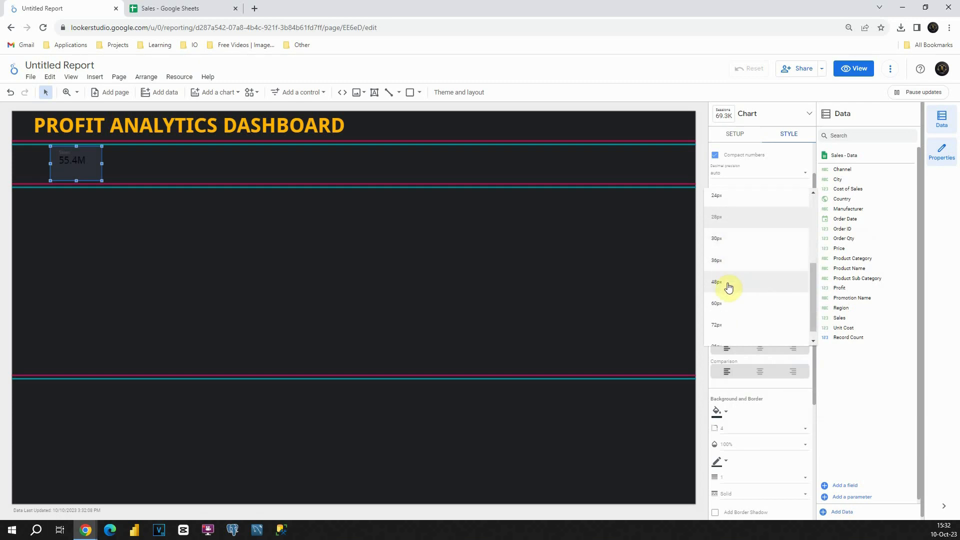
pyautogui.click(728, 290)
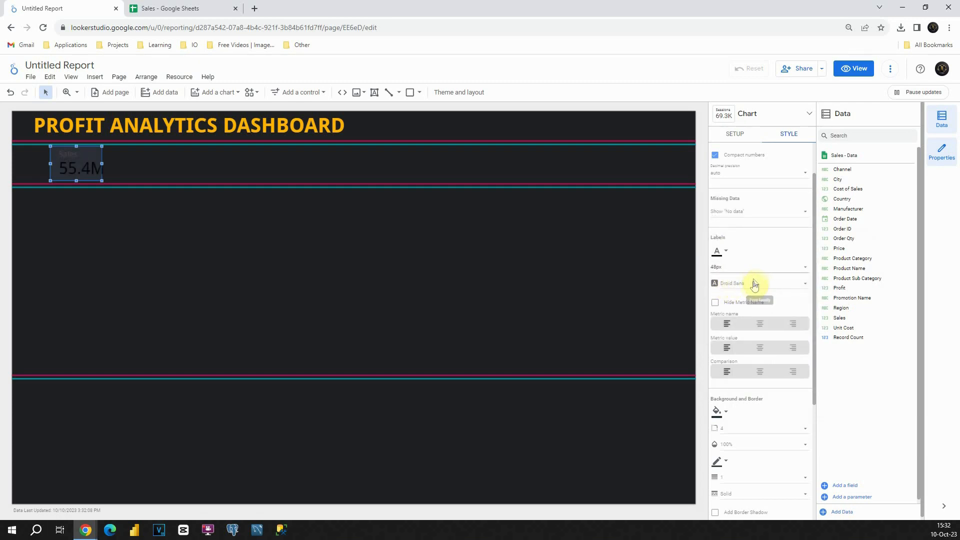
pyautogui.click(743, 286)
pyautogui.scroll(4, 735, 278)
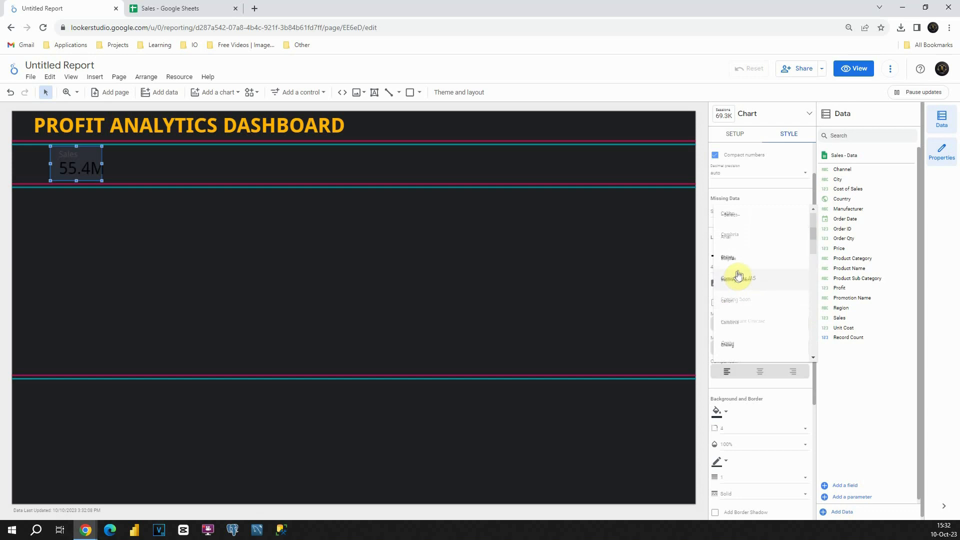
pyautogui.click(739, 243)
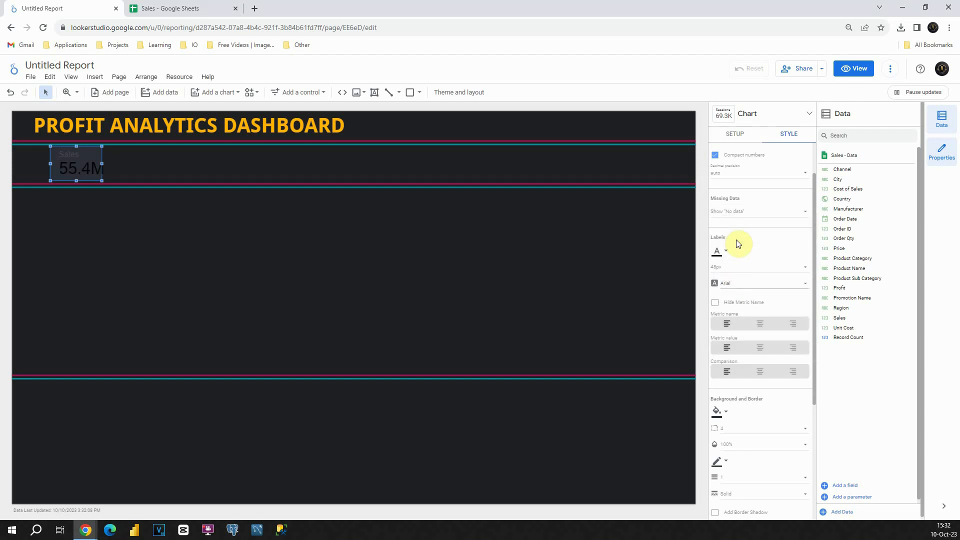
# Centre the scorecard's metric name, metric value and comparison, and fill its background with amber.
pyautogui.scroll(-1, 740, 248)
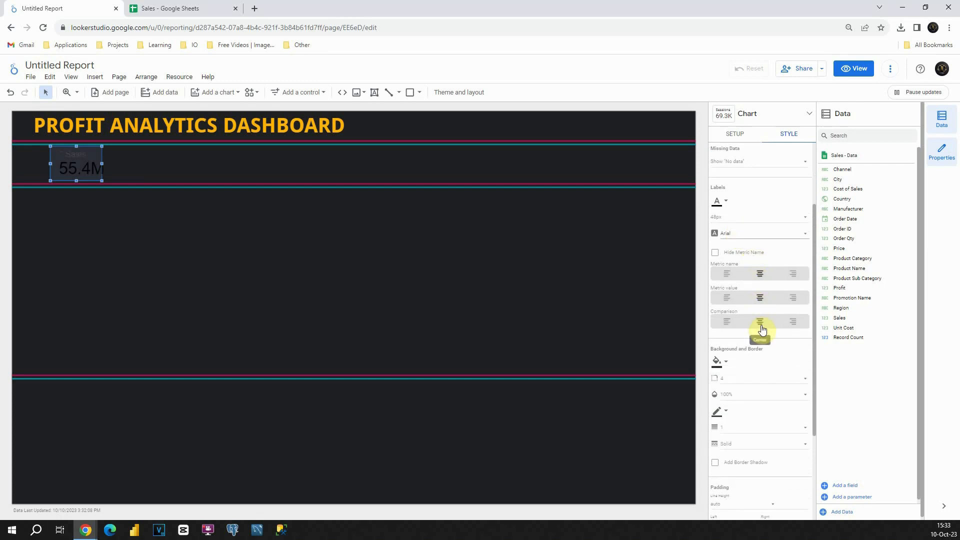
pyautogui.click(723, 363)
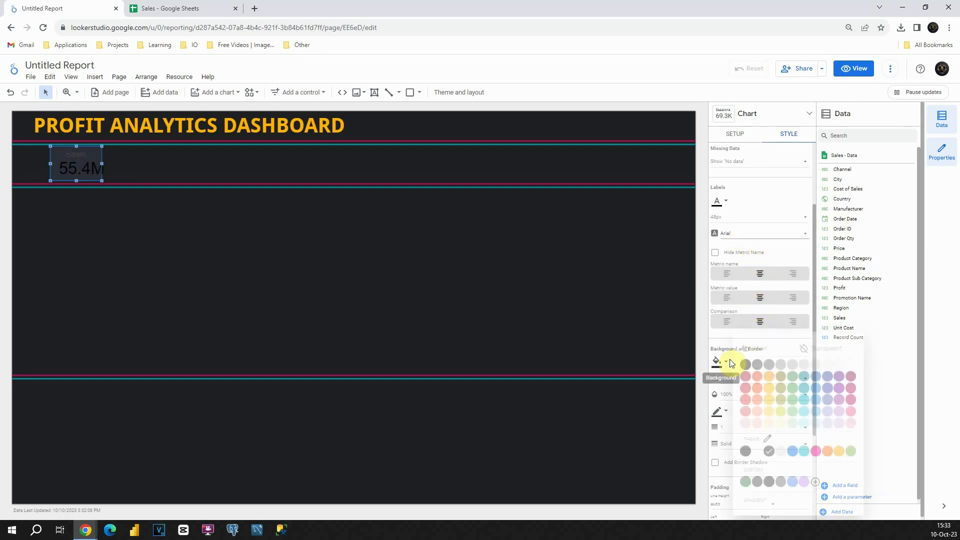
pyautogui.click(771, 392)
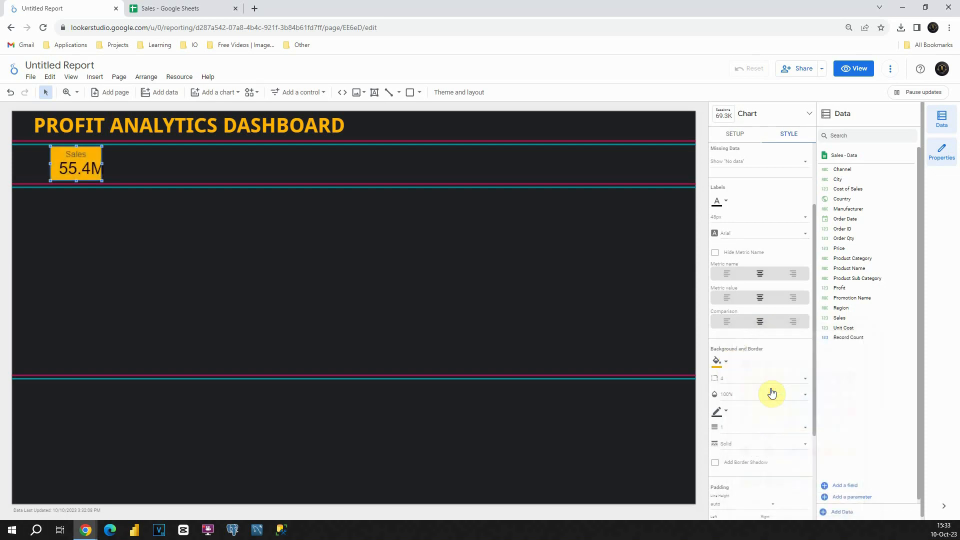
# Widen the Sales scorecard to fit its value and trim its height slightly.
pyautogui.click(132, 230)
pyautogui.click(91, 170)
pyautogui.moveTo(102, 167); pyautogui.dragTo(110, 168)
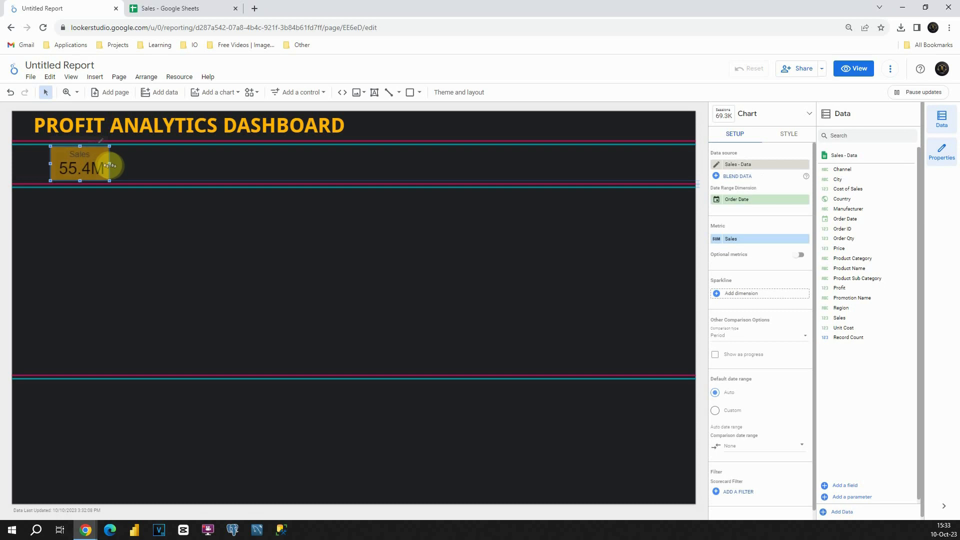
pyautogui.click(129, 167)
pyautogui.click(80, 177)
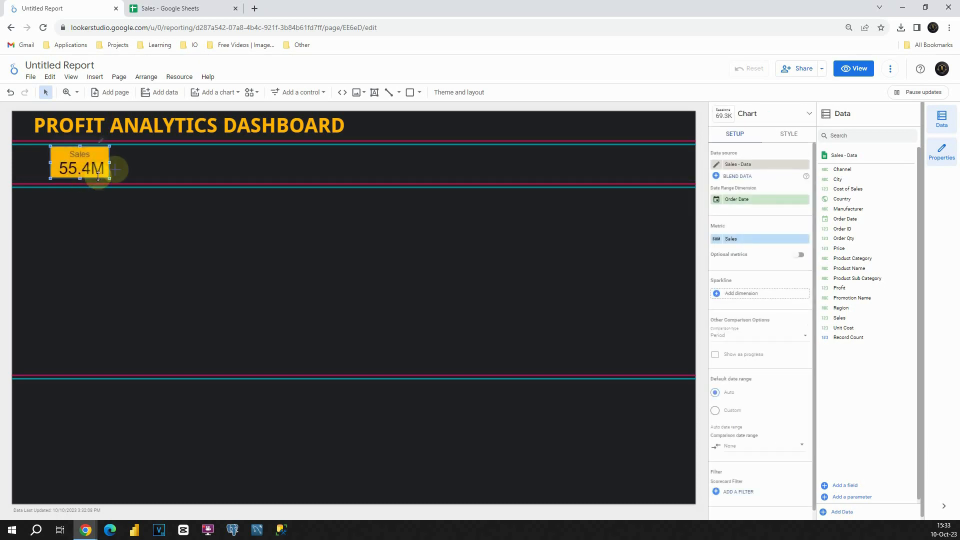
# Shift the second line pair slightly down and reposition the Sales scorecard midway between the first two line pairs.
pyautogui.click(115, 171)
pyautogui.moveTo(127, 181); pyautogui.dragTo(160, 193)
pyautogui.click(94, 156)
pyautogui.moveTo(94, 156); pyautogui.dragTo(91, 160)
pyautogui.click(151, 165)
pyautogui.click(233, 192)
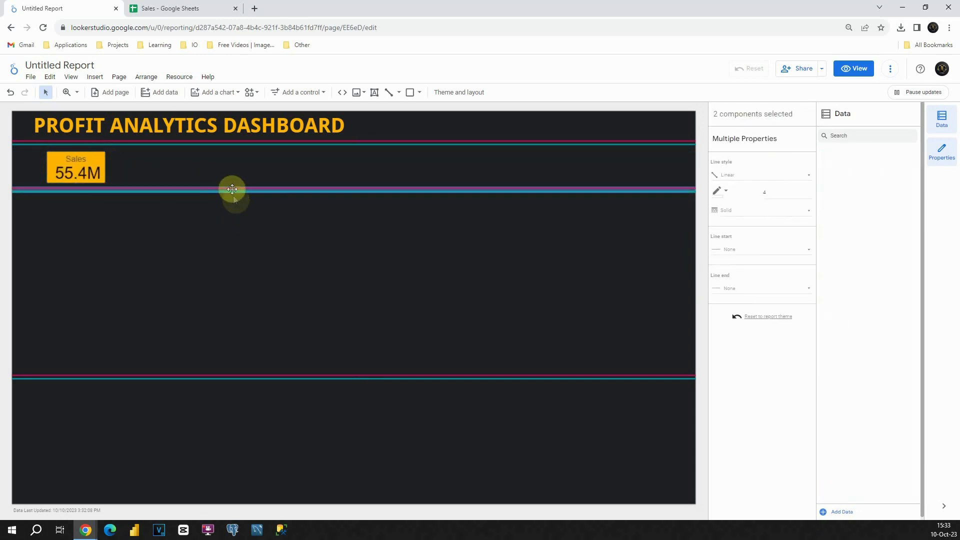
# Duplicate the Sales scorecard into an evenly spaced row of eight cards and shift the row to centre it between the first two line pairs.
pyautogui.click(230, 172)
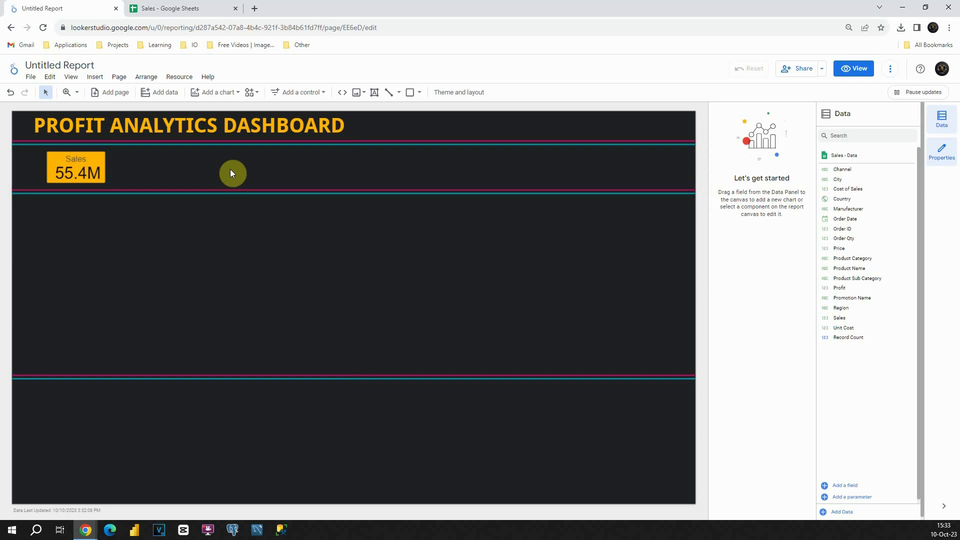
pyautogui.click(90, 161)
pyautogui.moveTo(90, 161); pyautogui.dragTo(152, 167)
pyautogui.moveTo(152, 167); pyautogui.dragTo(561, 173)
pyautogui.moveTo(621, 170); pyautogui.dragTo(30, 159)
pyautogui.moveTo(155, 168); pyautogui.dragTo(191, 169)
pyautogui.click(240, 223)
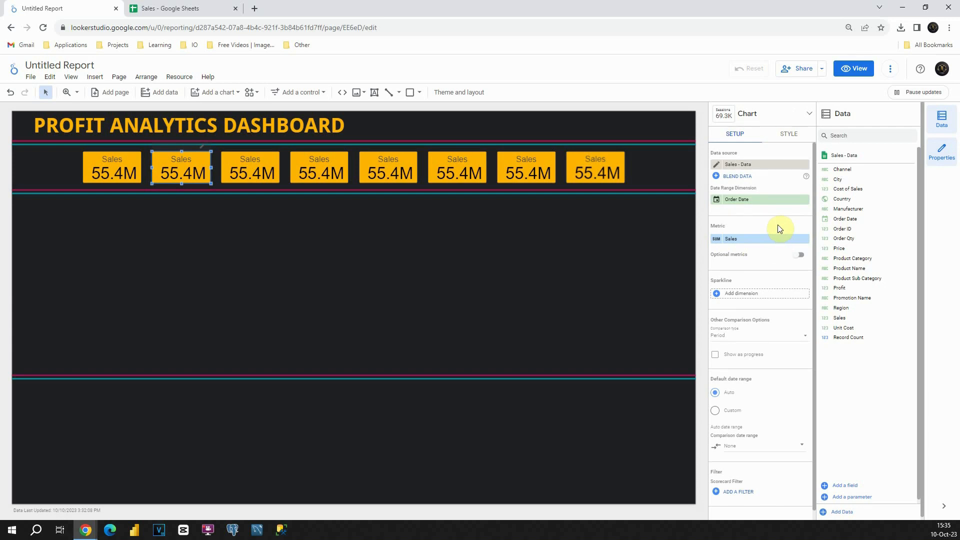
# Change the second scorecard's metric to Profit and the third scorecard's metric to Cost of Sales.
pyautogui.moveTo(848, 288); pyautogui.dragTo(751, 246)
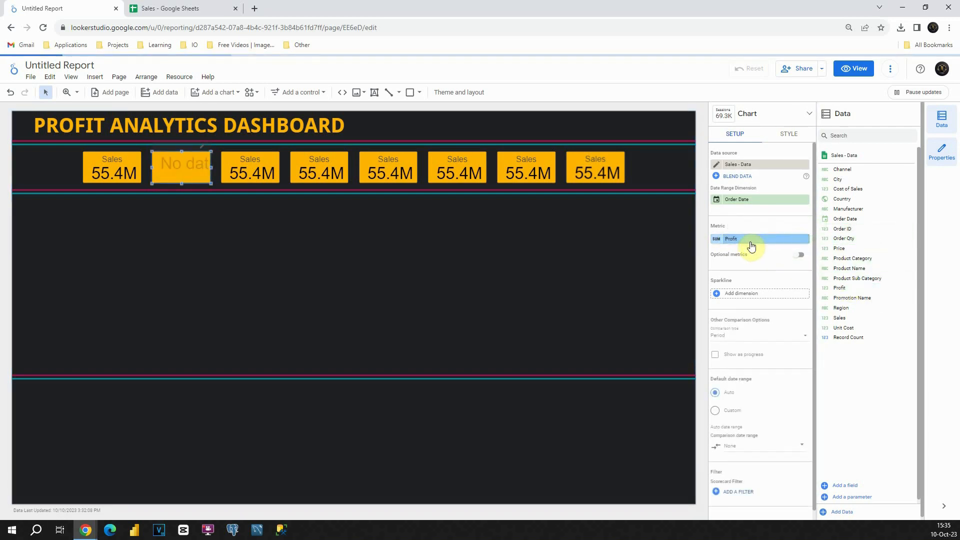
pyautogui.click(262, 163)
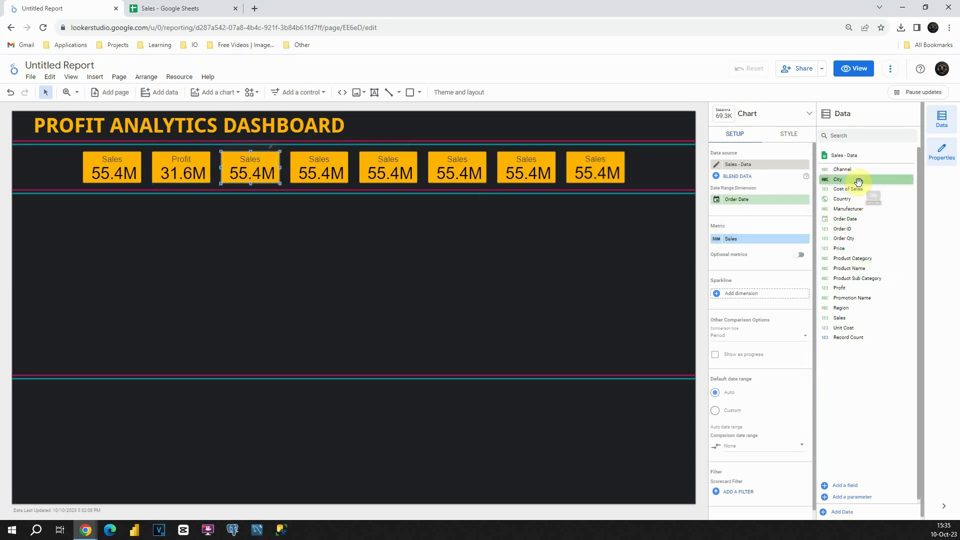
pyautogui.moveTo(856, 188); pyautogui.dragTo(753, 244)
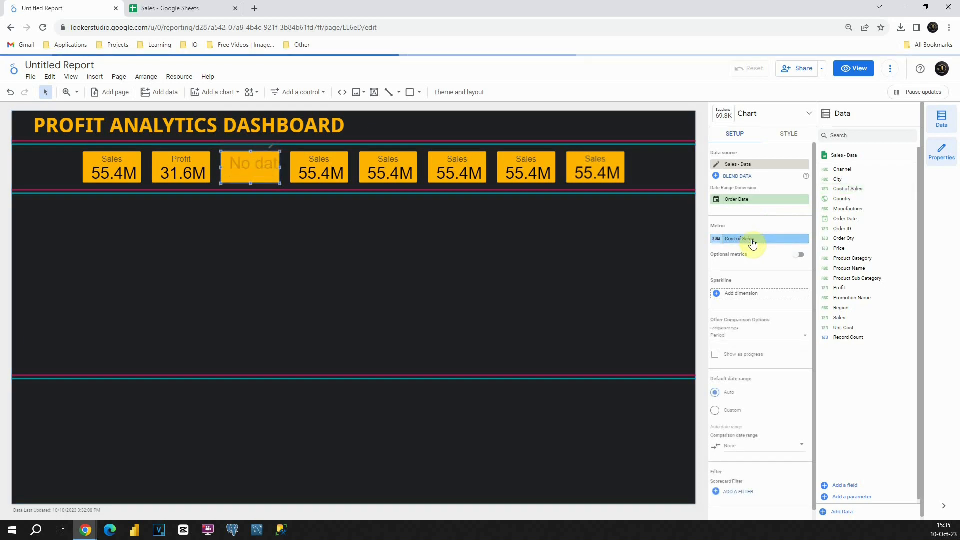
# Change the fourth scorecard's metric to Unit Cost and the fifth scorecard's metric to Order Qty.
pyautogui.click(330, 170)
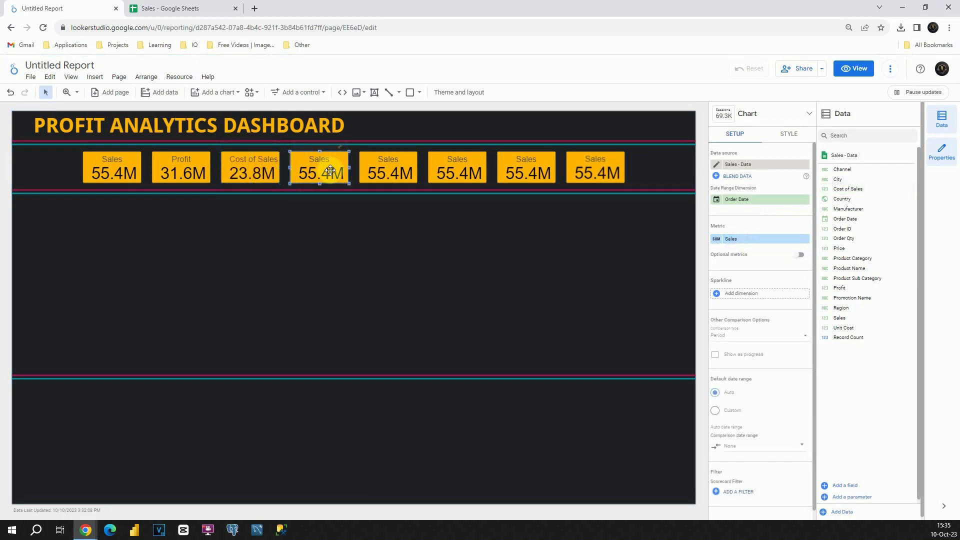
pyautogui.moveTo(845, 325); pyautogui.dragTo(746, 244)
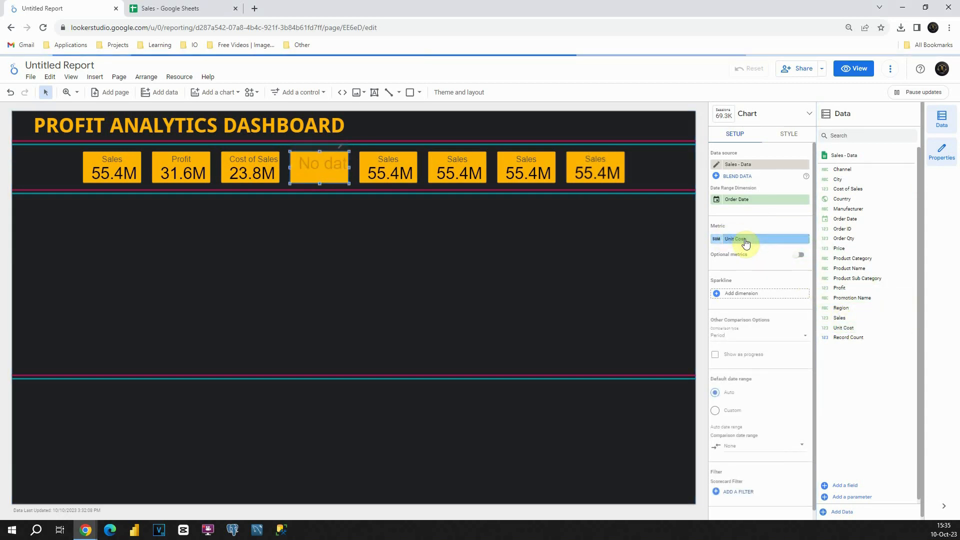
pyautogui.click(384, 164)
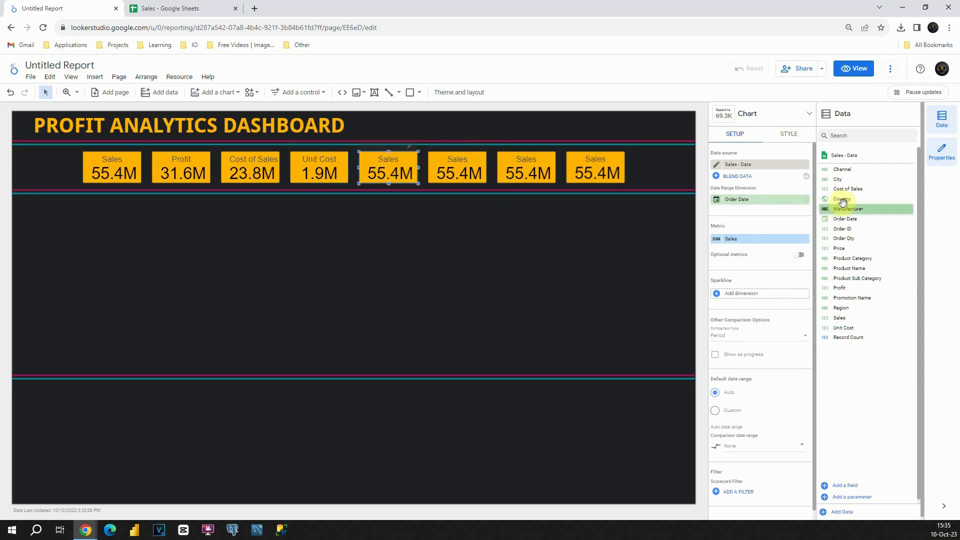
pyautogui.moveTo(844, 238); pyautogui.dragTo(753, 239)
# Change the sixth scorecard's metric to Order ID, aggregated by Count.
pyautogui.click(460, 162)
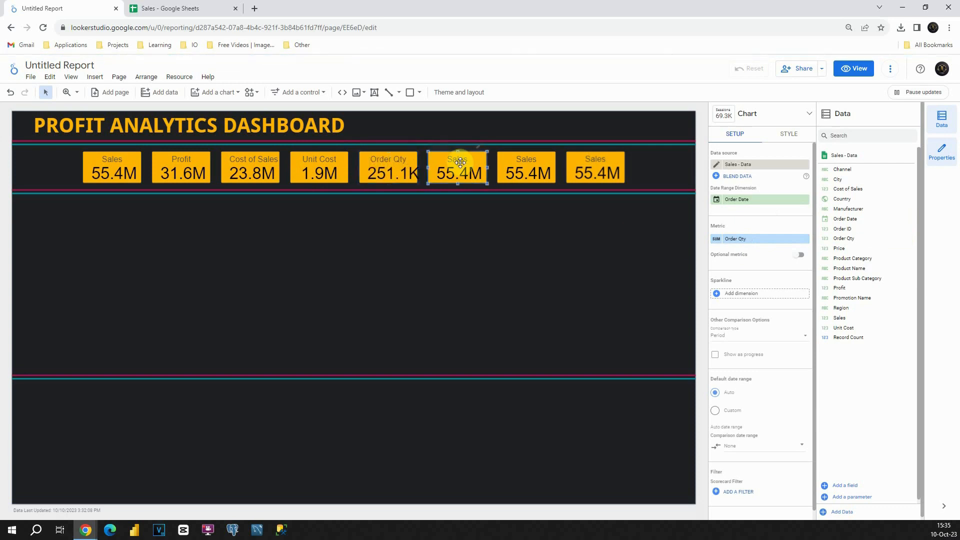
pyautogui.moveTo(850, 229); pyautogui.dragTo(754, 242)
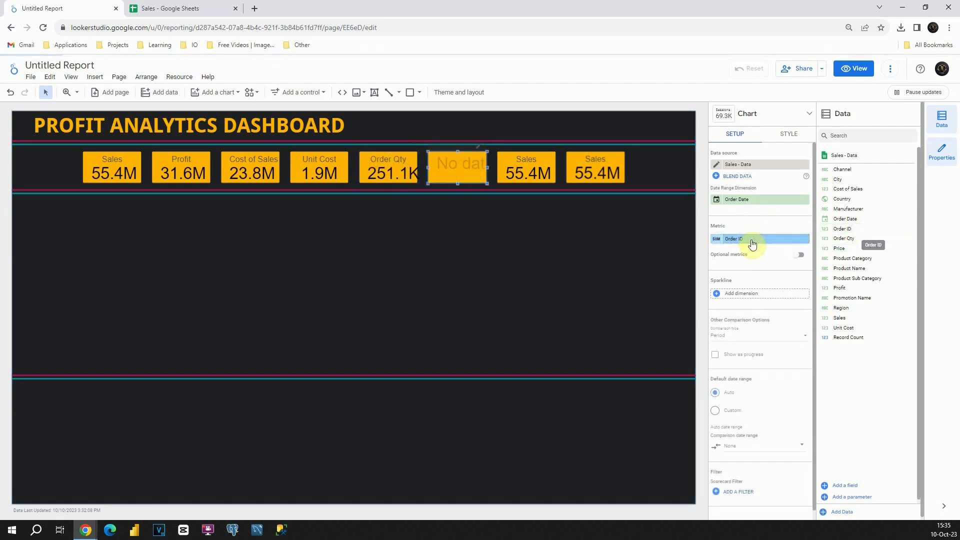
pyautogui.click(717, 239)
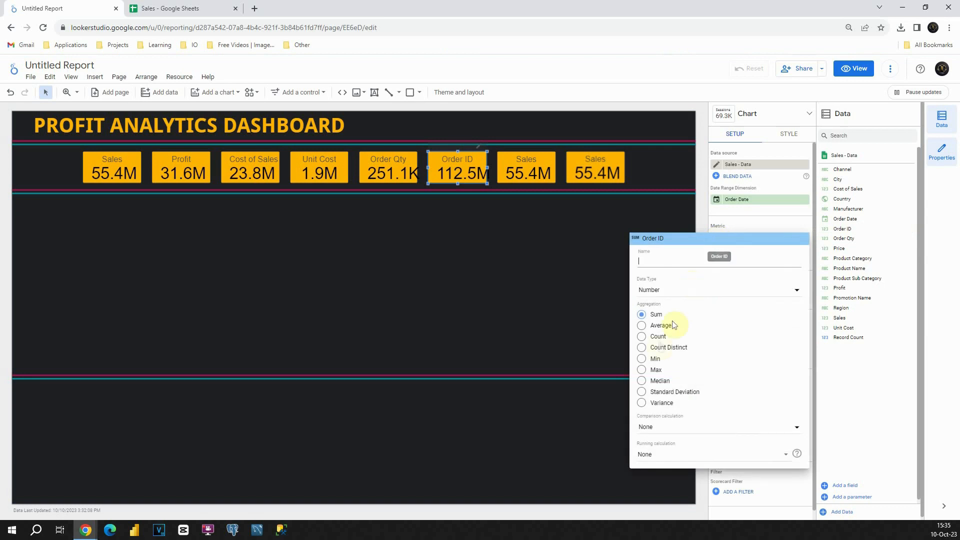
pyautogui.click(642, 337)
pyautogui.click(600, 248)
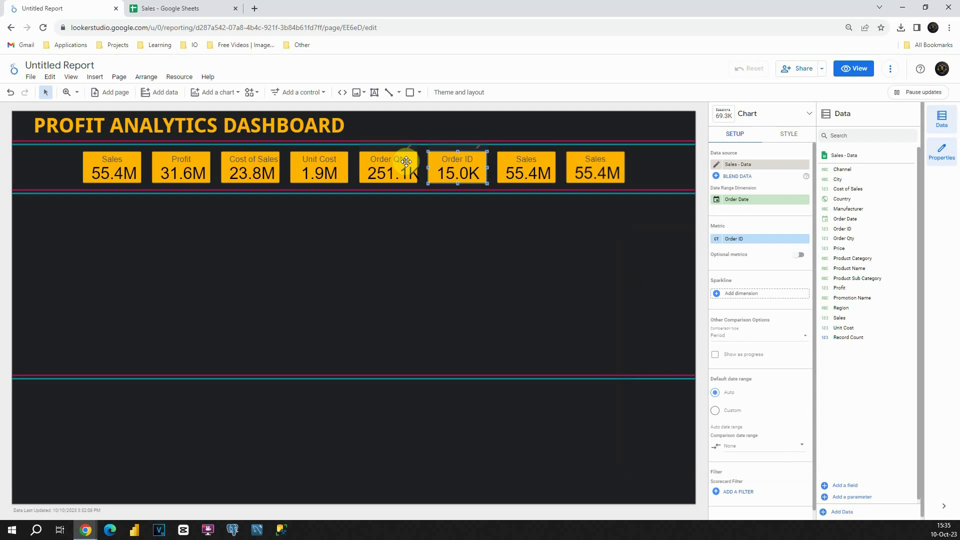
# Change the seventh scorecard's metric to Country and the eighth scorecard's metric to City.
pyautogui.click(533, 163)
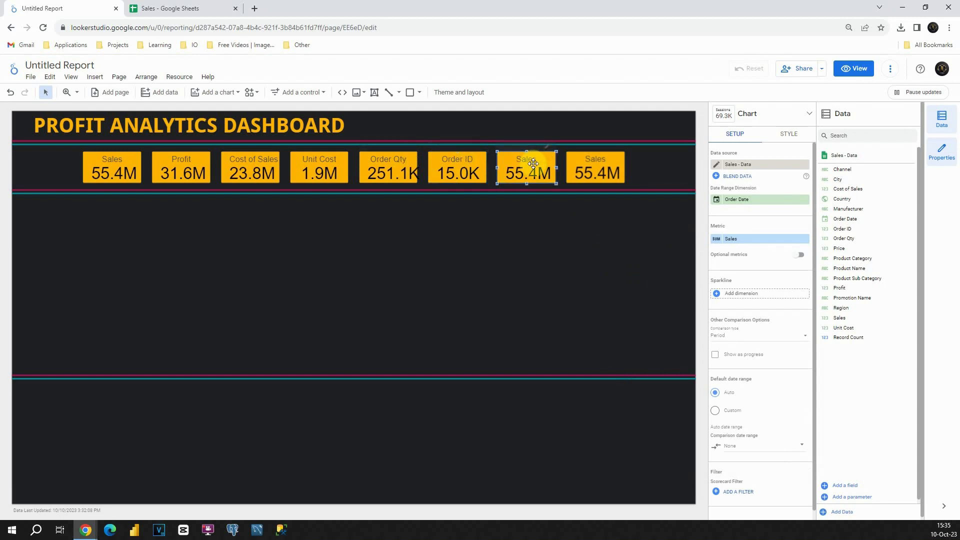
pyautogui.moveTo(848, 189); pyautogui.dragTo(746, 243)
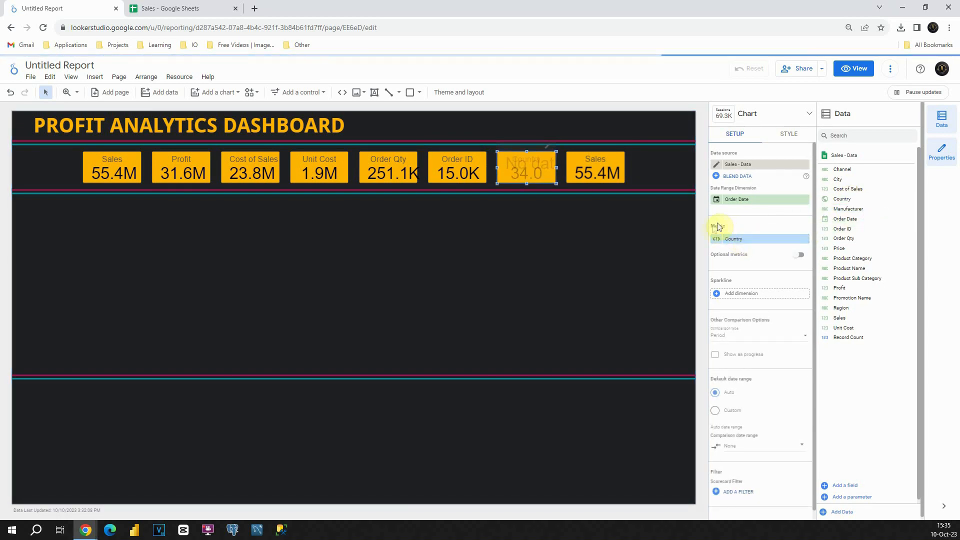
pyautogui.click(601, 170)
pyautogui.moveTo(844, 179); pyautogui.dragTo(755, 242)
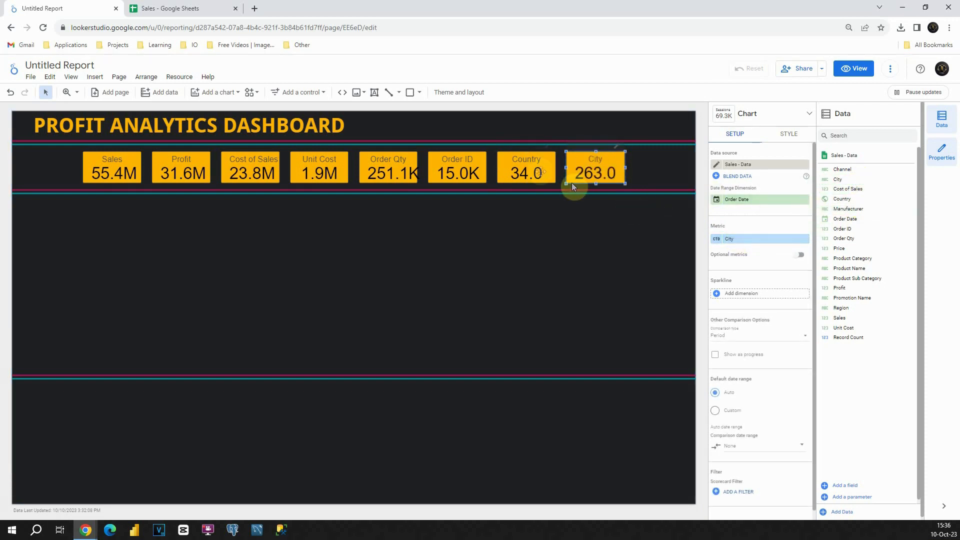
# Turn off compact numbers for the City and Country scorecards.
pyautogui.click(538, 167)
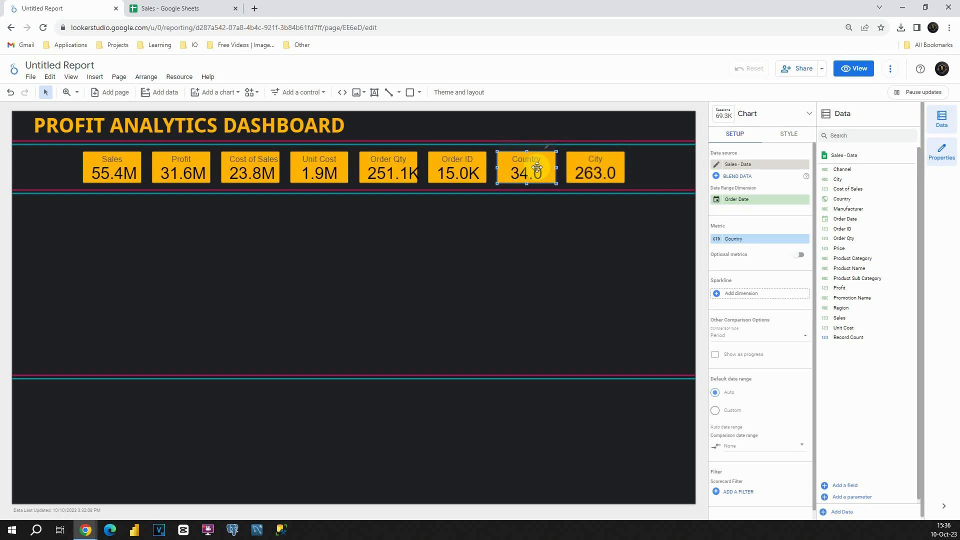
pyautogui.click(591, 170)
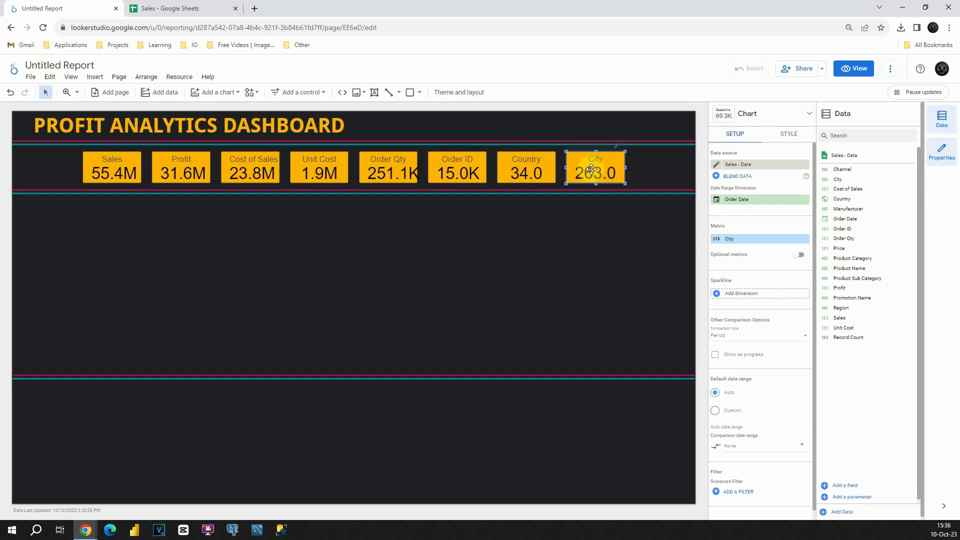
pyautogui.click(533, 165)
pyautogui.click(600, 164)
pyautogui.click(782, 134)
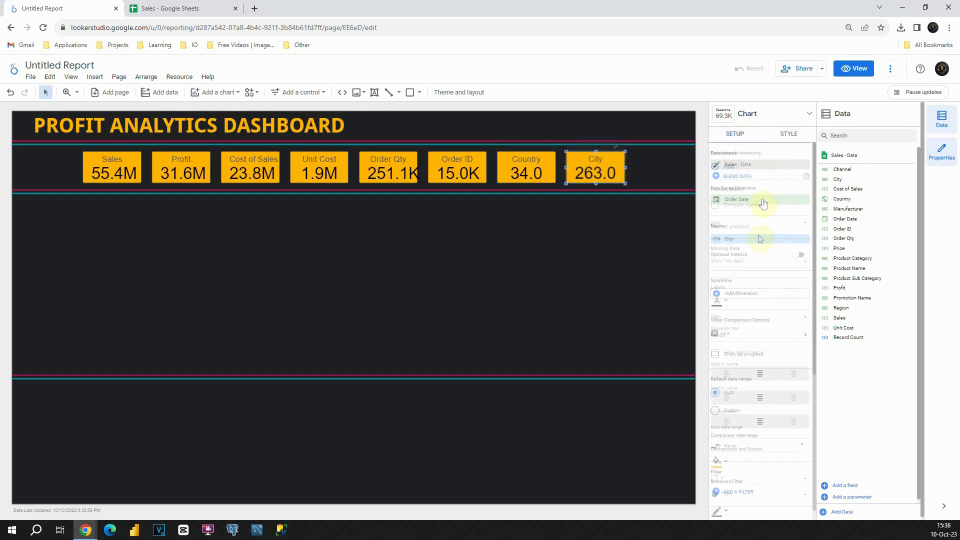
pyautogui.click(716, 206)
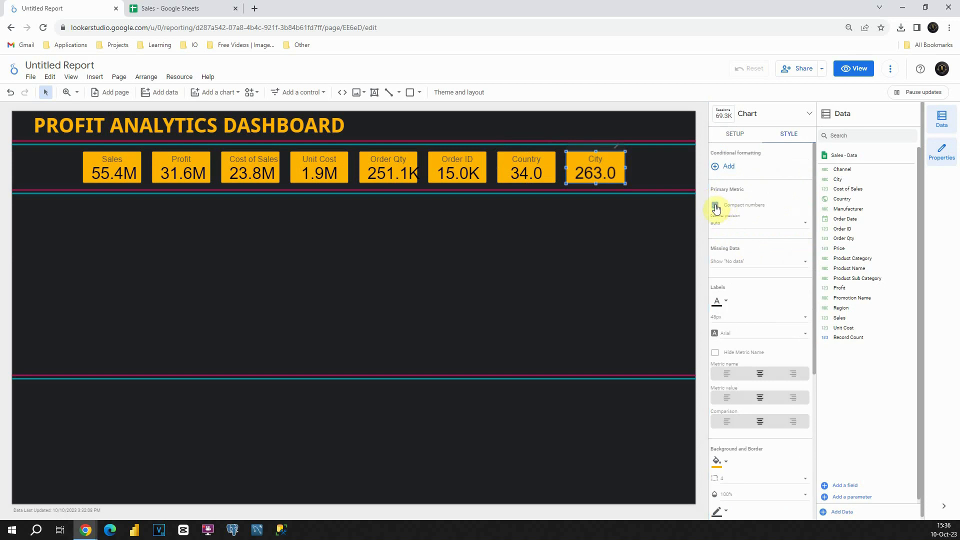
pyautogui.click(525, 166)
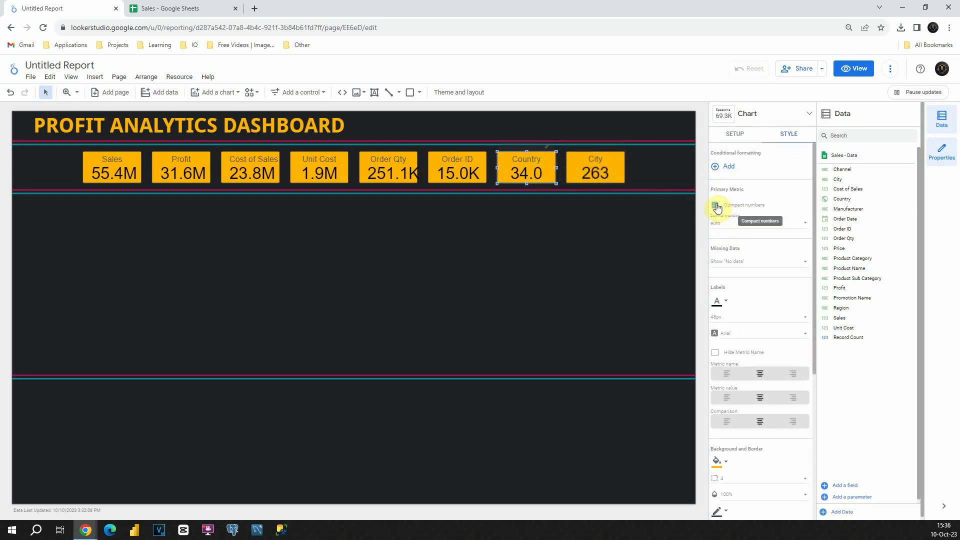
pyautogui.click(653, 172)
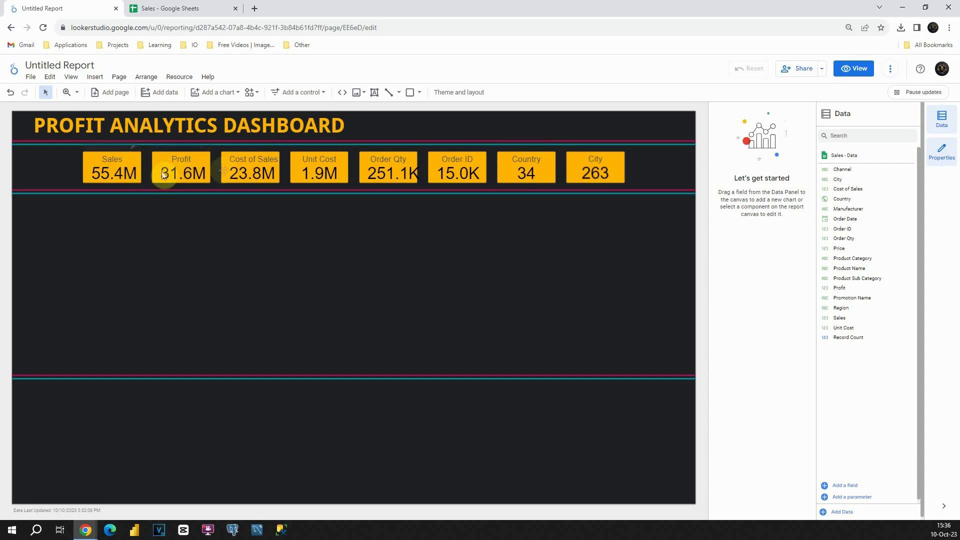
# Rename the Order ID scorecard's metric as "# of Orders".
pyautogui.click(256, 166)
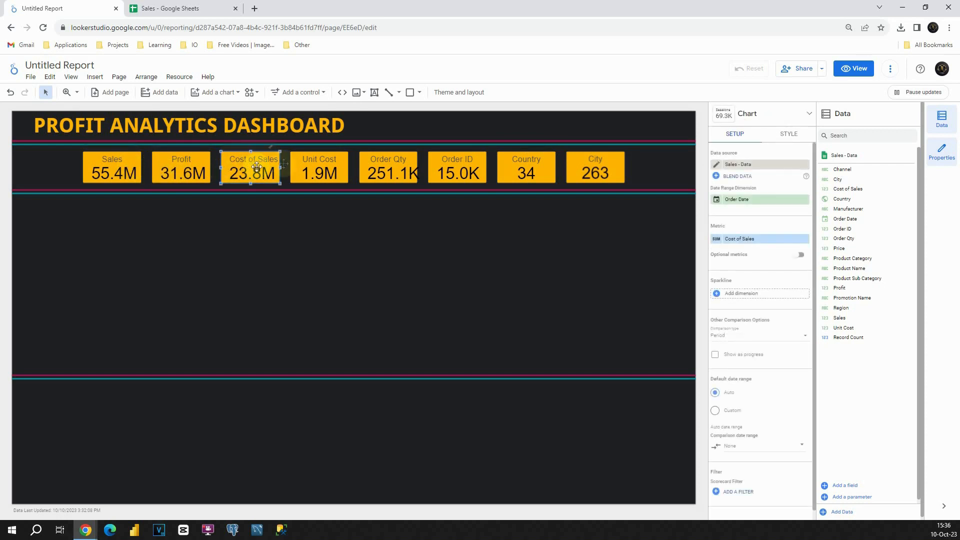
pyautogui.click(328, 160)
pyautogui.click(381, 164)
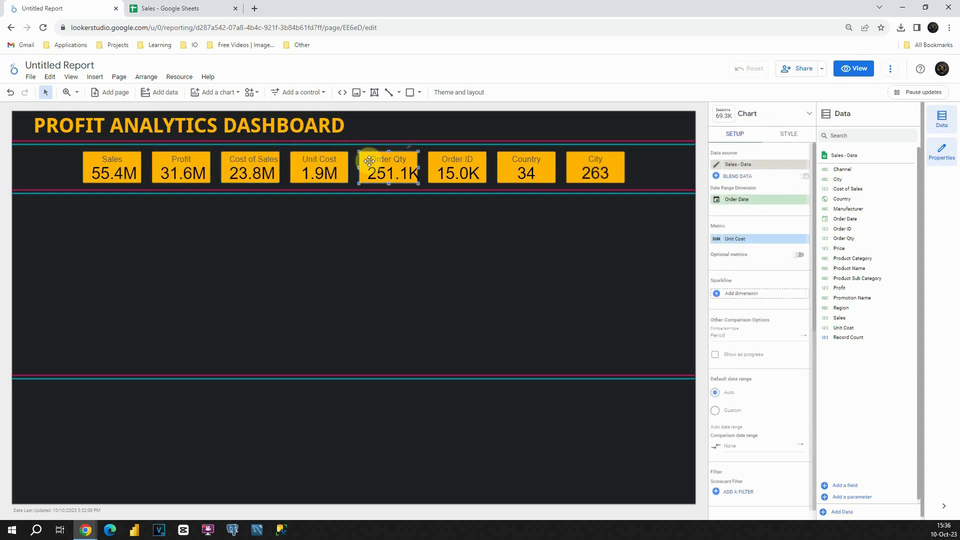
pyautogui.click(460, 166)
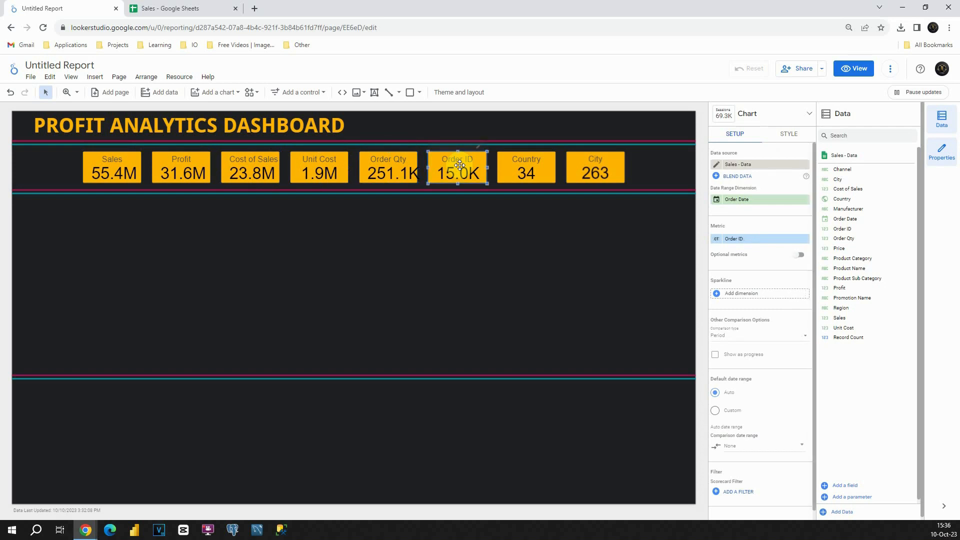
pyautogui.click(715, 239)
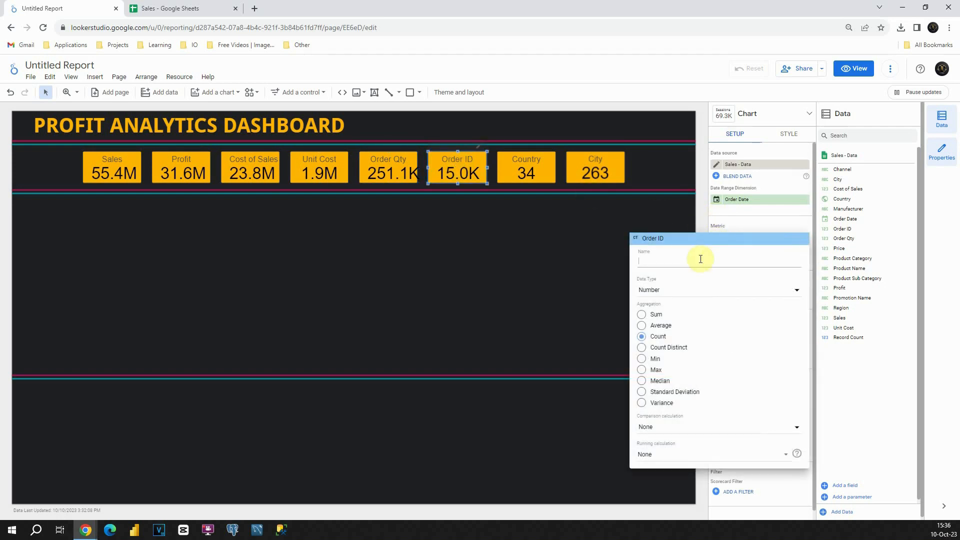
pyautogui.write('# of Orders')
pyautogui.press('Return')
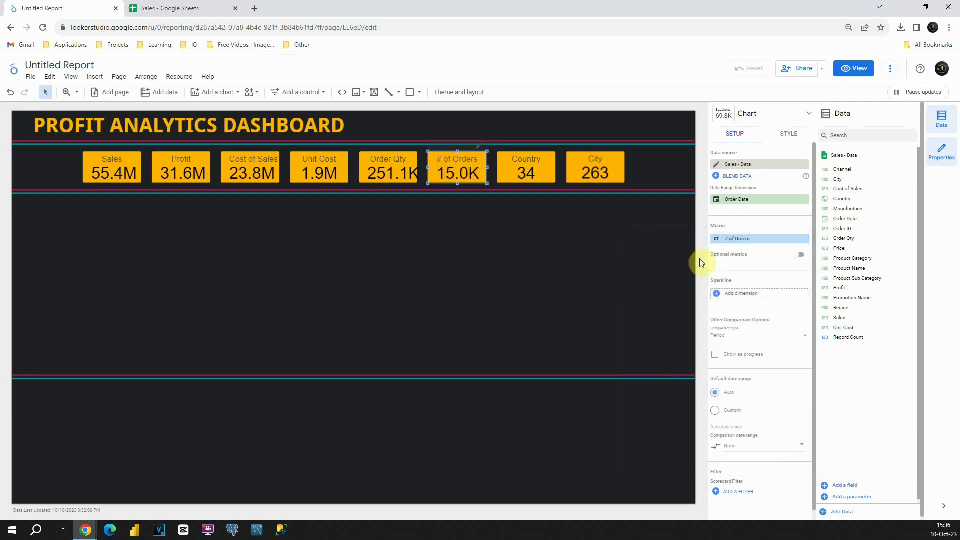
# Rename the Country scorecard's metric as "# of Countries".
pyautogui.click(544, 163)
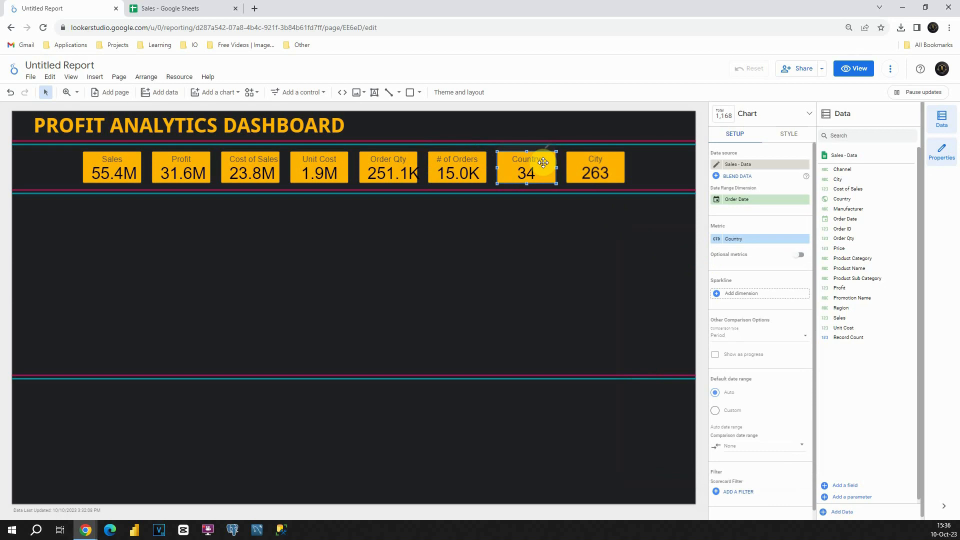
pyautogui.click(720, 240)
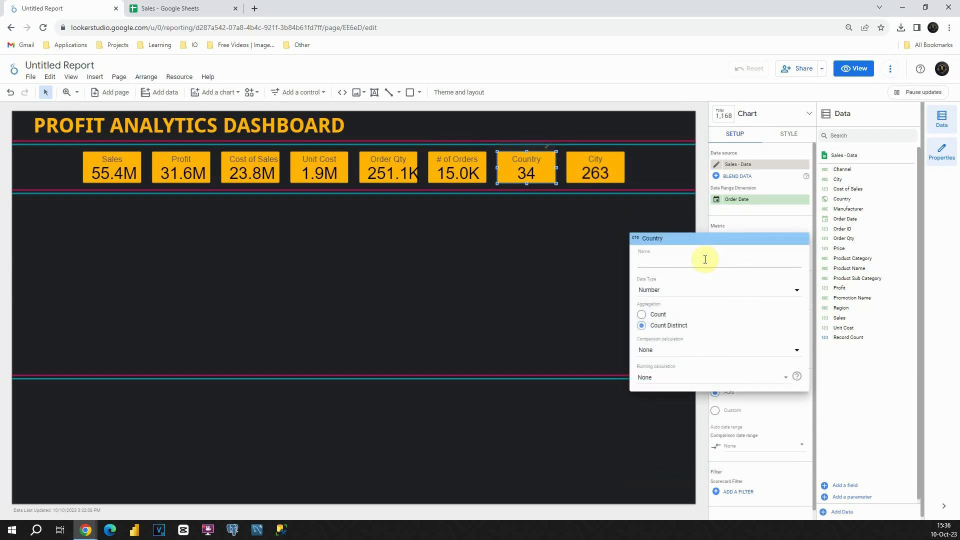
pyautogui.write('# of Countries')
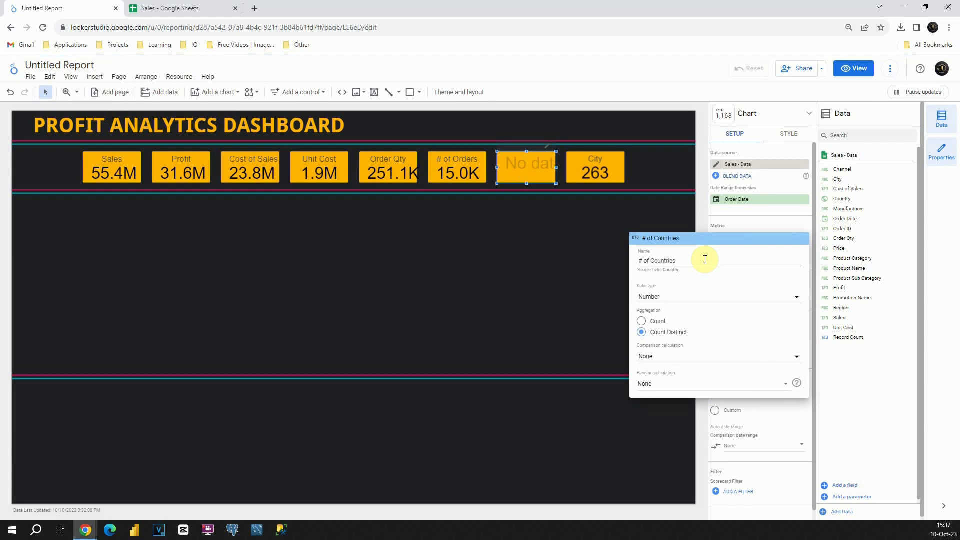
pyautogui.press('Return')
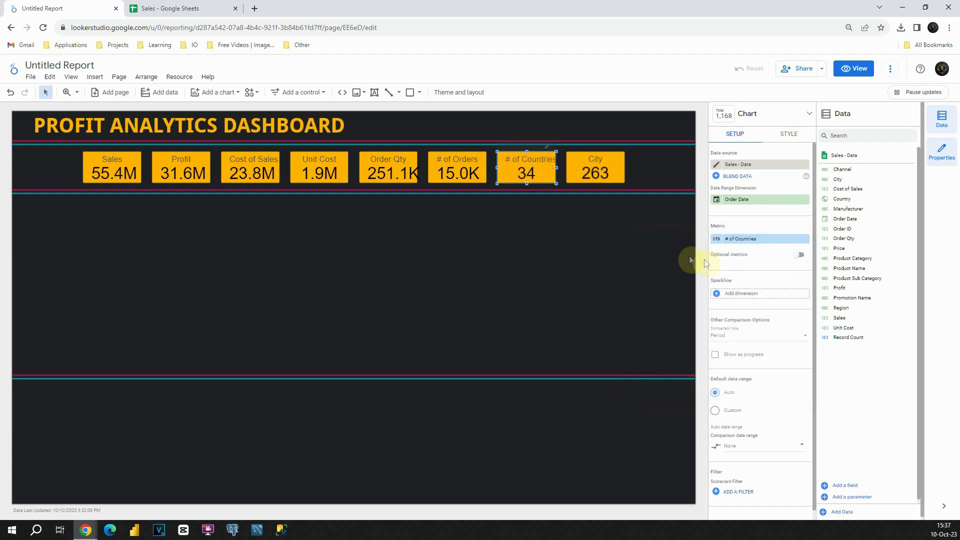
# Rename the City scorecard's metric as "# of Cities".
pyautogui.click(582, 162)
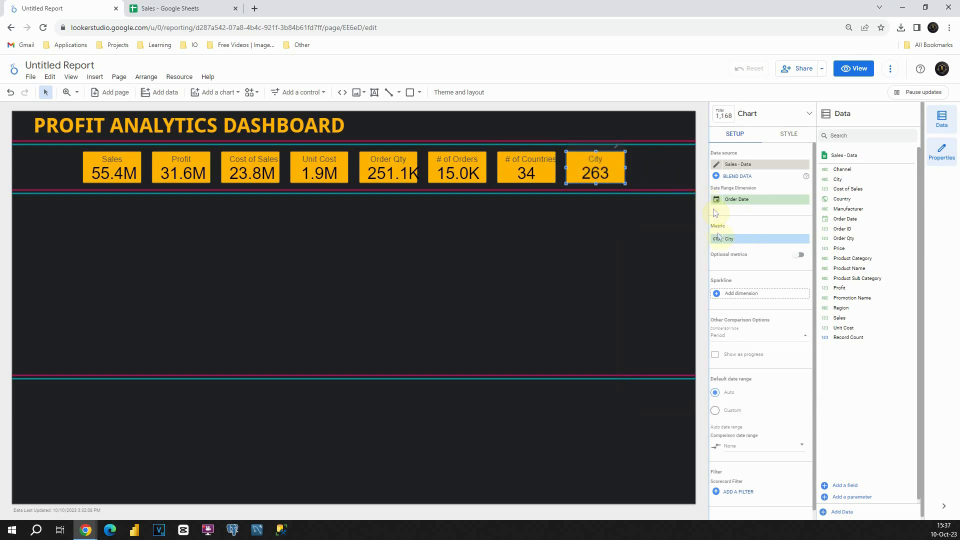
pyautogui.click(718, 239)
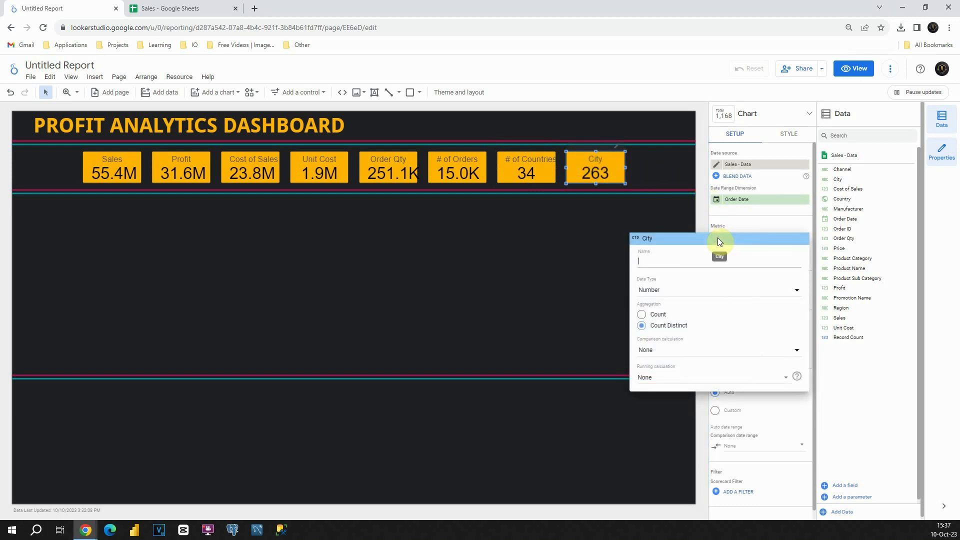
pyautogui.write('# of Cities')
pyautogui.press('Return')
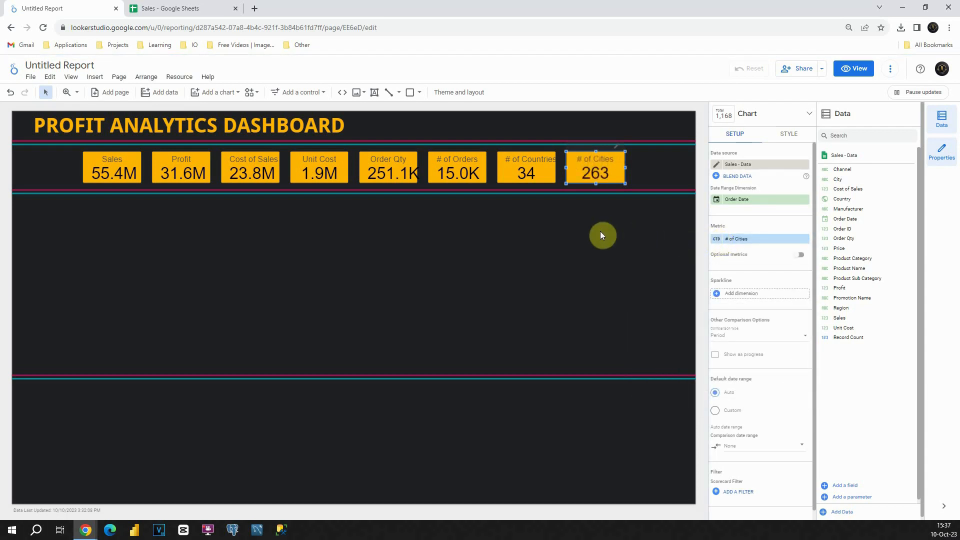
# Move the # of Cities scorecard aside and widen the # of Countries and Order Qty scorecards to fit their text.
pyautogui.moveTo(587, 167); pyautogui.dragTo(562, 166)
pyautogui.click(548, 165)
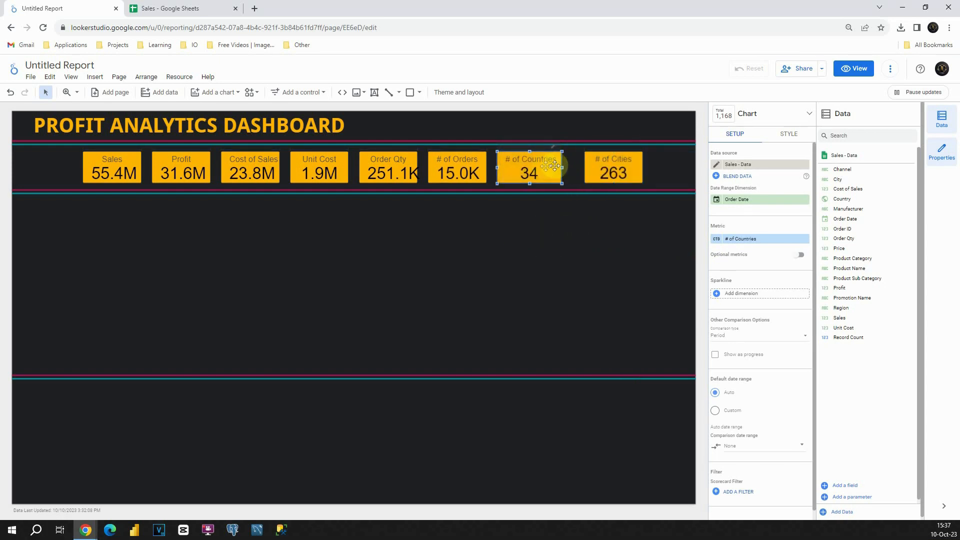
pyautogui.click(400, 165)
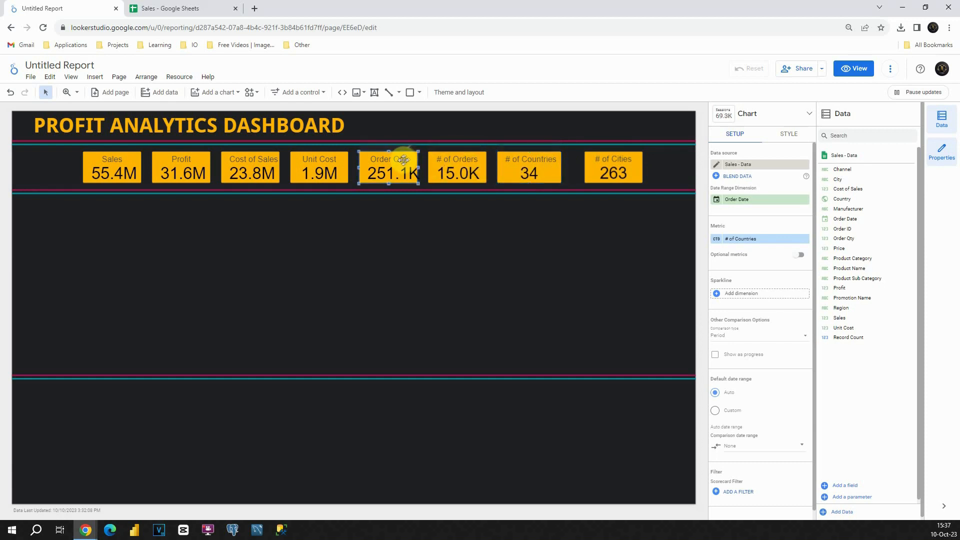
pyautogui.moveTo(417, 166); pyautogui.dragTo(424, 167)
pyautogui.click(657, 167)
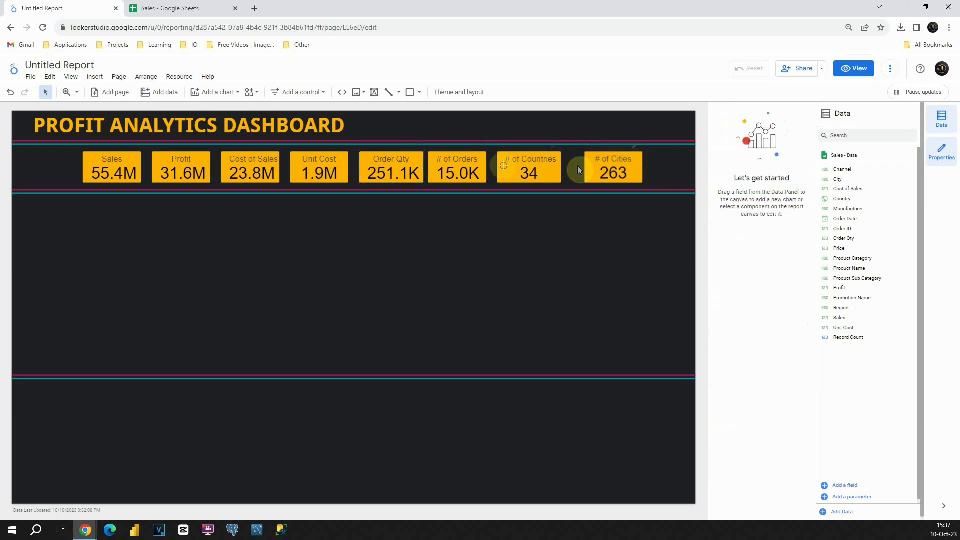
# Reposition the KPI scorecards so the row is evenly spaced between the upper divider lines.
pyautogui.click(524, 159)
pyautogui.moveTo(456, 164)
pyautogui.mouseDown()
pyautogui.moveTo(468, 161)
pyautogui.moveTo(457, 163)
pyautogui.mouseUp()
pyautogui.moveTo(520, 167); pyautogui.dragTo(521, 165)
pyautogui.moveTo(607, 161); pyautogui.dragTo(595, 161)
pyautogui.moveTo(654, 166); pyautogui.dragTo(83, 165)
pyautogui.moveTo(183, 172); pyautogui.dragTo(182, 173)
pyautogui.click(653, 179)
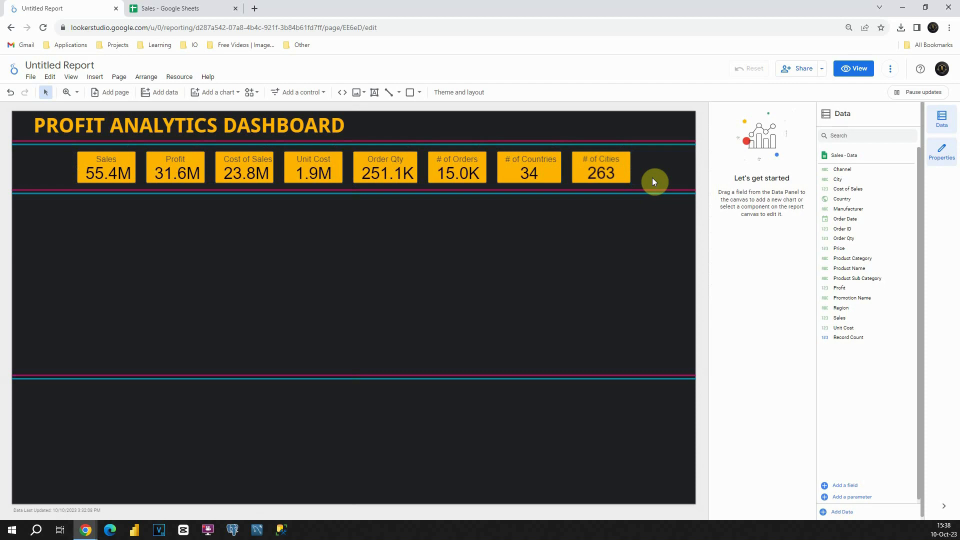
# Add a table with heatmap below the scorecards and replace its dimension with Product Category.
pyautogui.click(214, 93)
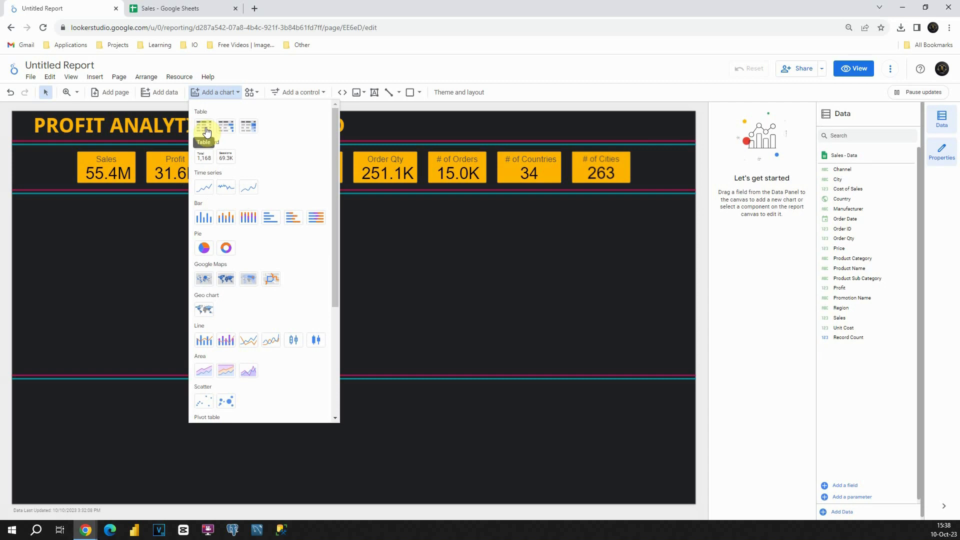
pyautogui.click(248, 129)
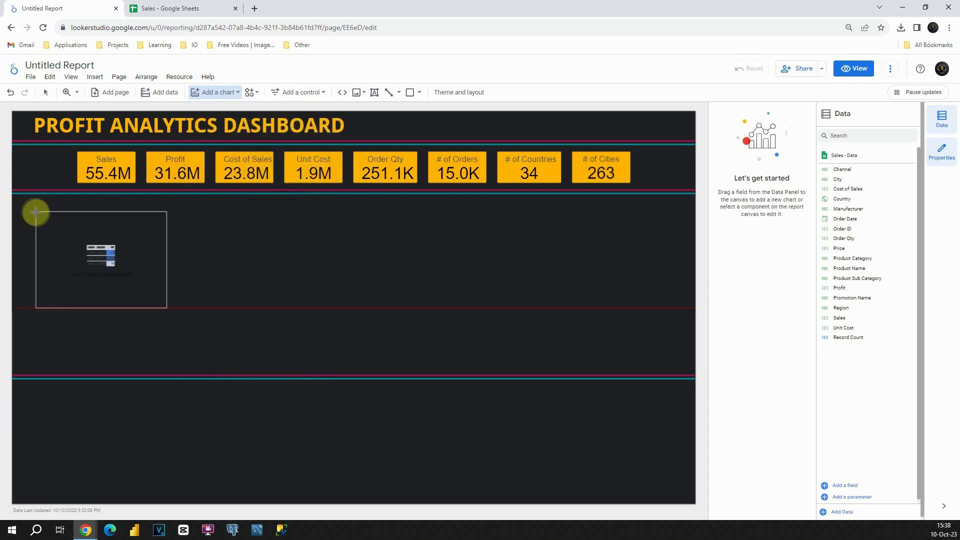
pyautogui.click(31, 211)
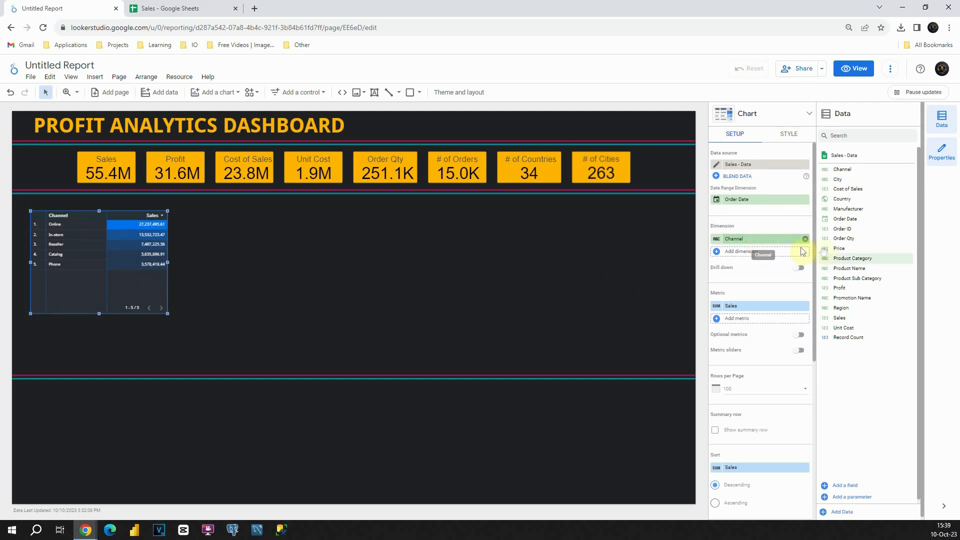
pyautogui.moveTo(840, 258); pyautogui.dragTo(743, 242)
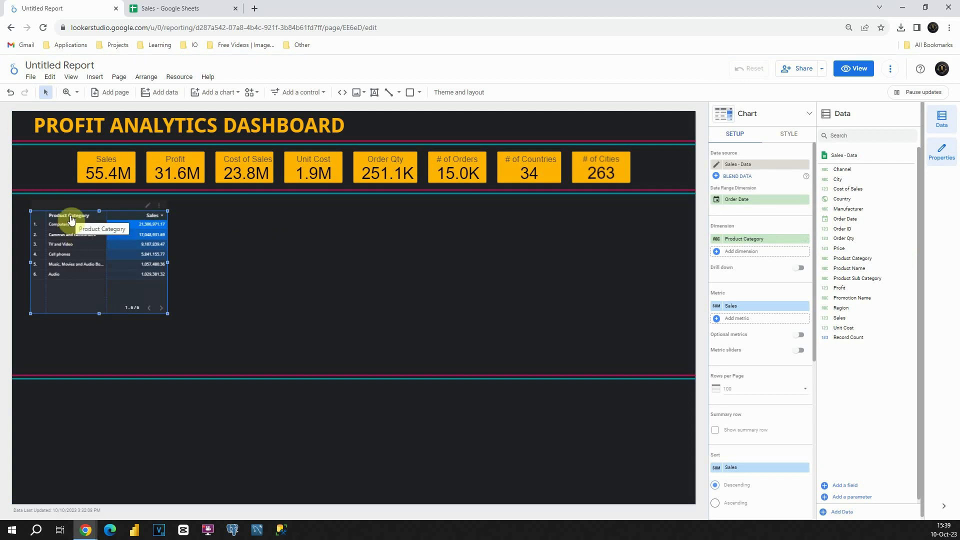
# Set the table's header font size to 18px and its cell border color to teal.
pyautogui.click(788, 135)
pyautogui.scroll(-1, 716, 213)
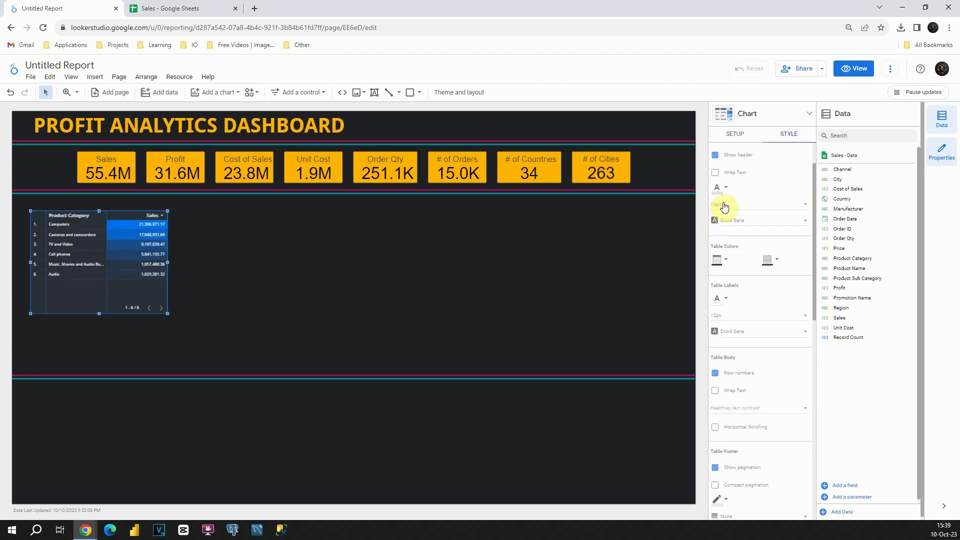
pyautogui.click(724, 206)
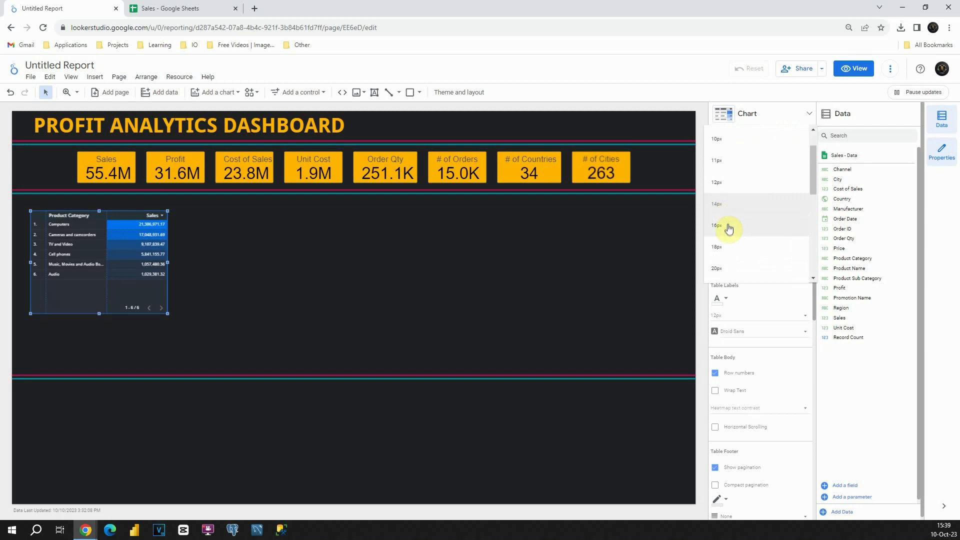
pyautogui.click(724, 245)
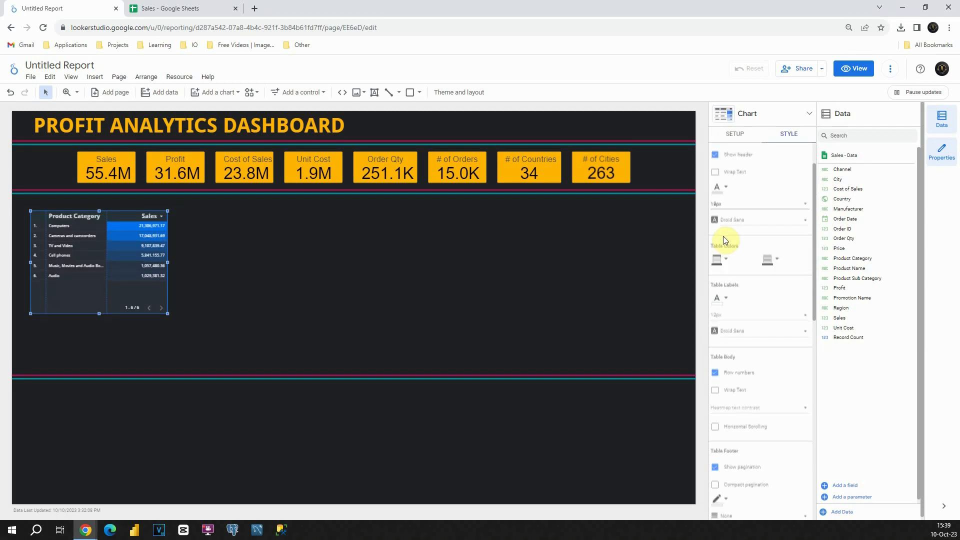
pyautogui.scroll(-1, 723, 237)
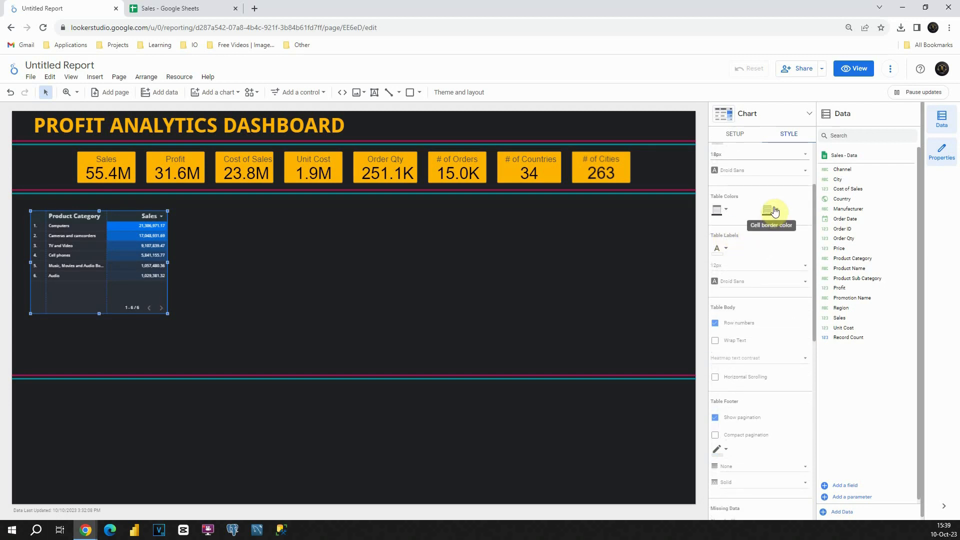
pyautogui.click(774, 212)
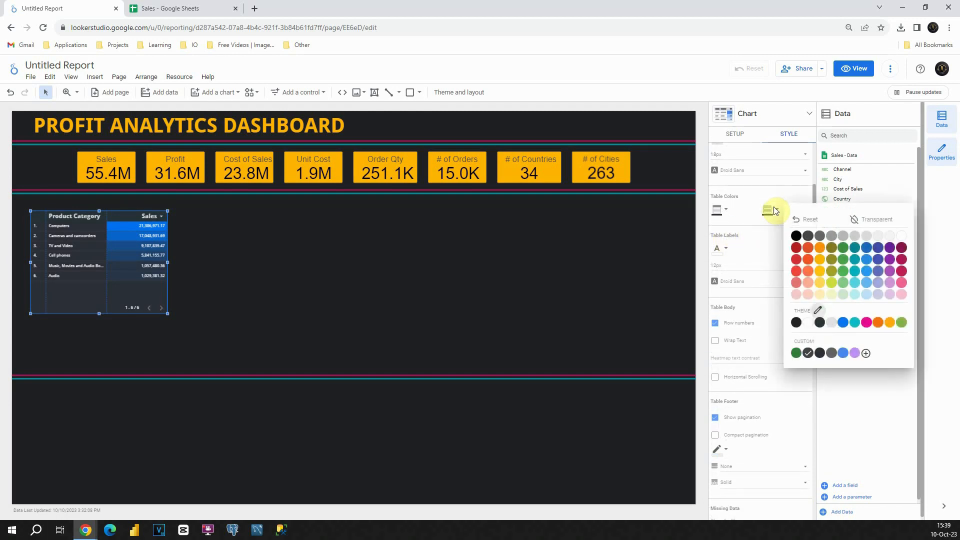
pyautogui.click(855, 249)
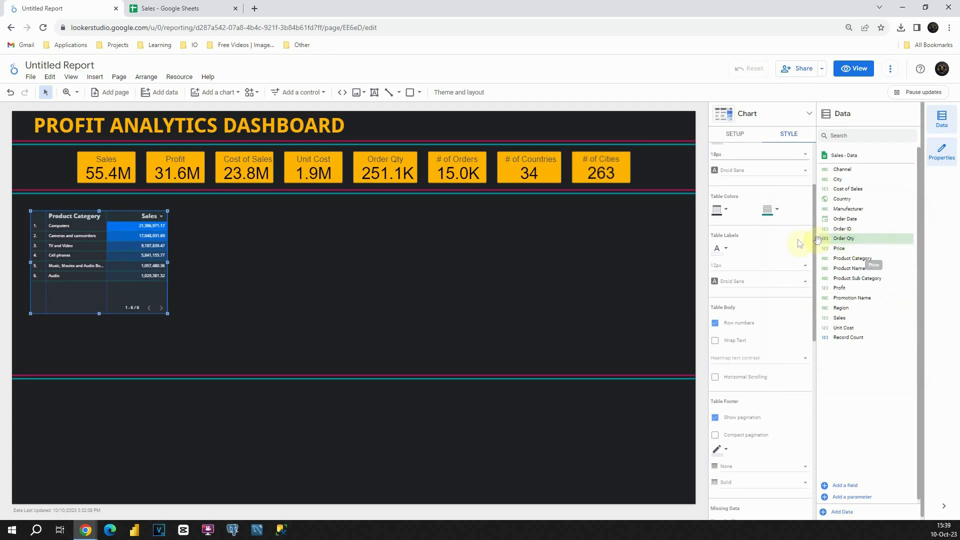
# Set the font size of the table's labels to 16px.
pyautogui.scroll(-1, 737, 230)
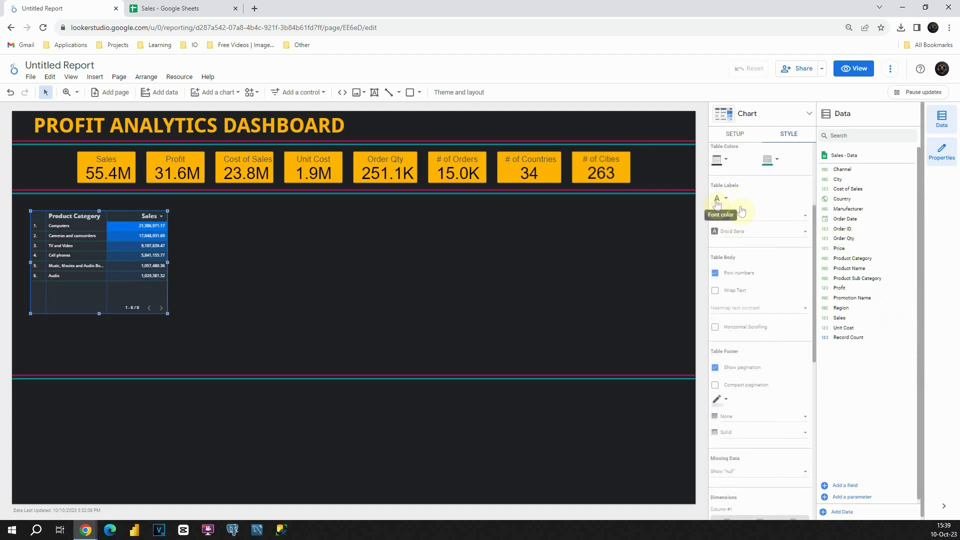
pyautogui.click(739, 216)
pyautogui.click(730, 256)
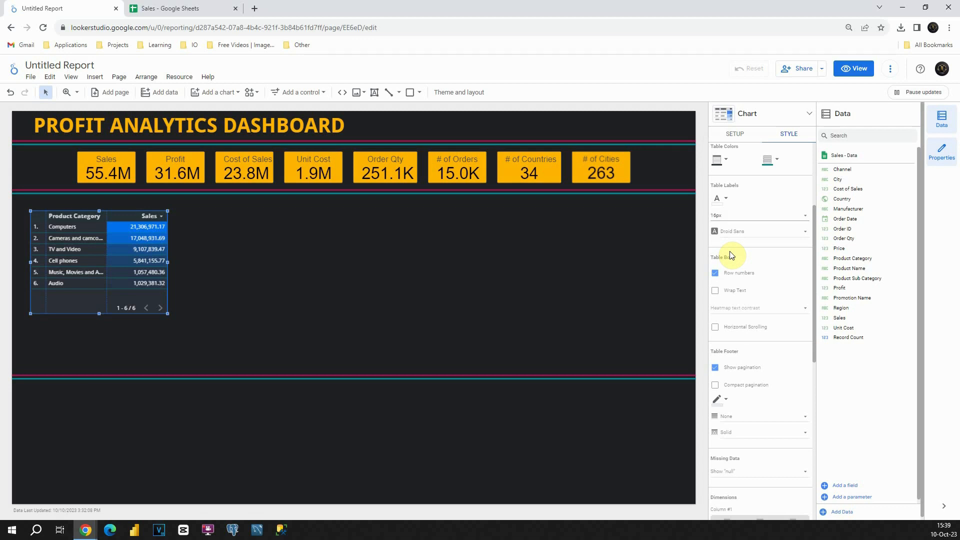
# Turn off row numbers and pagination in the Product Category table.
pyautogui.click(715, 273)
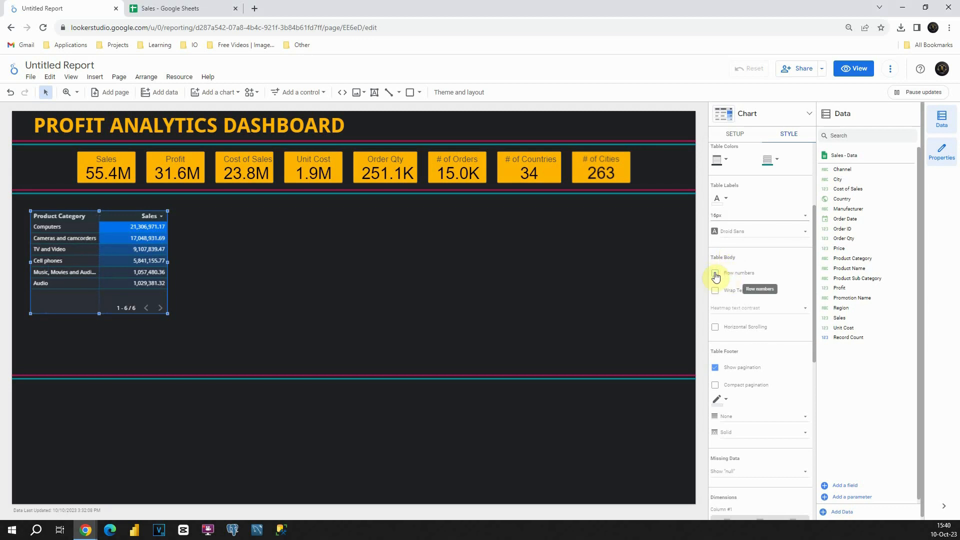
pyautogui.scroll(-2, 716, 277)
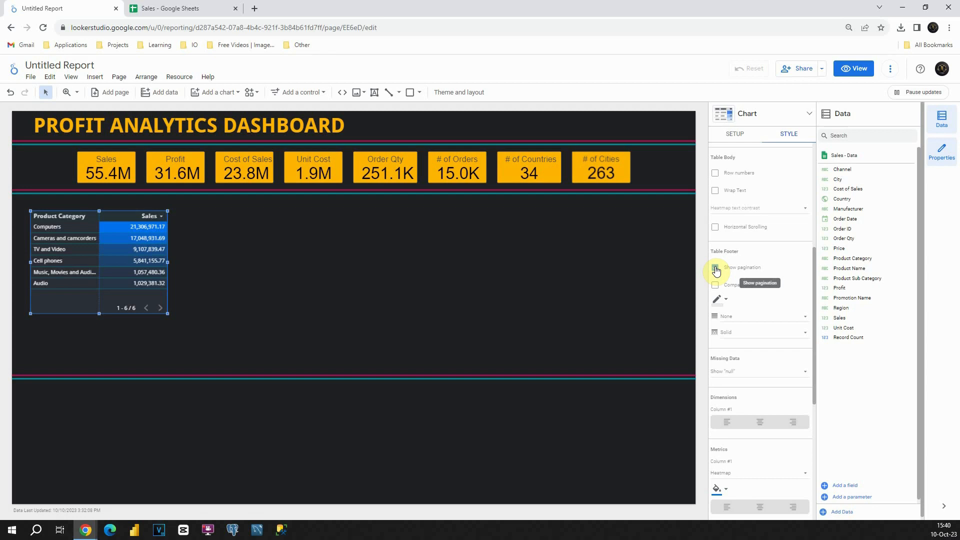
pyautogui.click(716, 269)
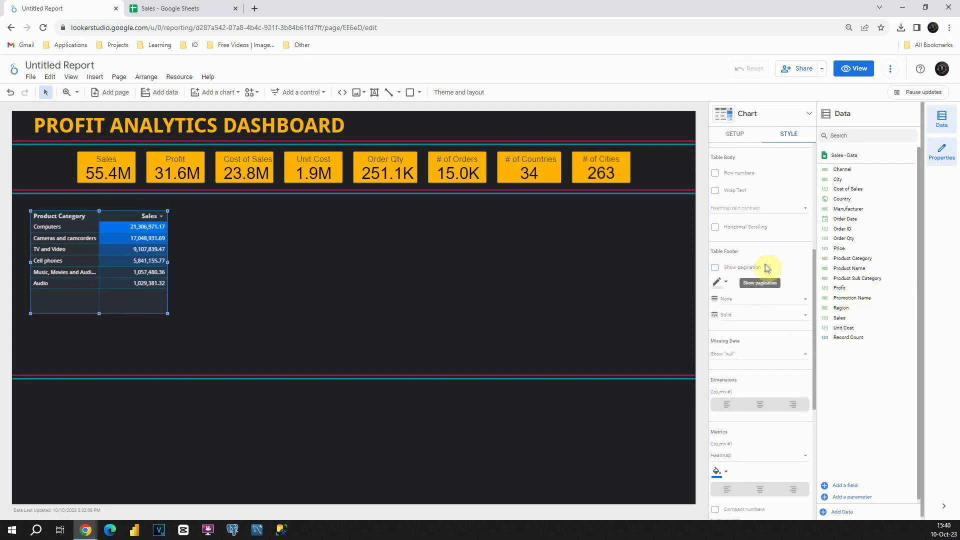
# Change the heatmap color of the table's Sales column to orange.
pyautogui.scroll(-2, 761, 267)
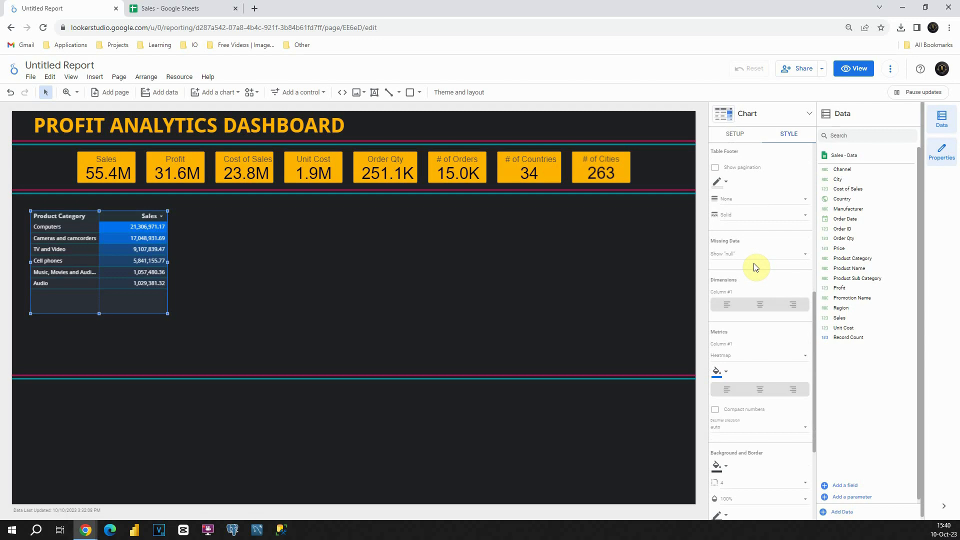
pyautogui.scroll(-2, 756, 267)
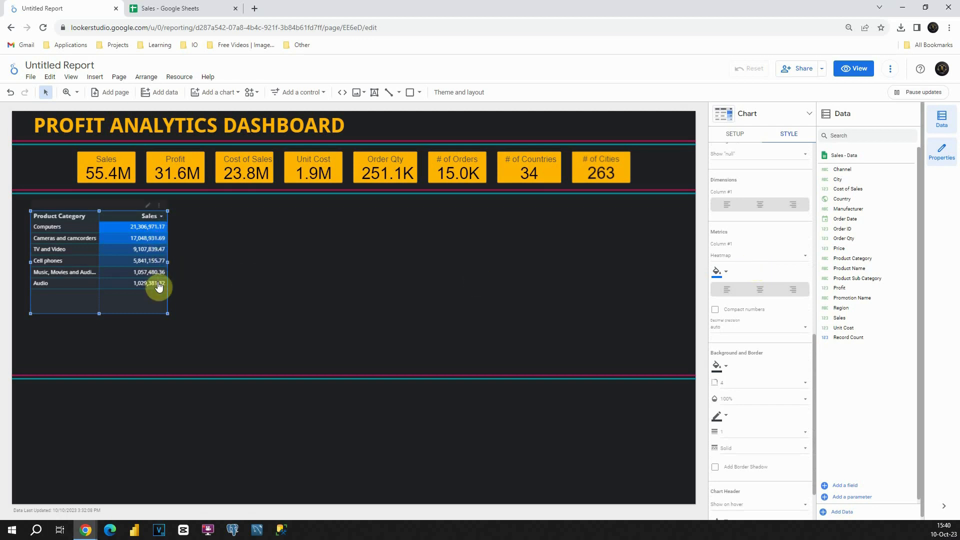
pyautogui.click(719, 272)
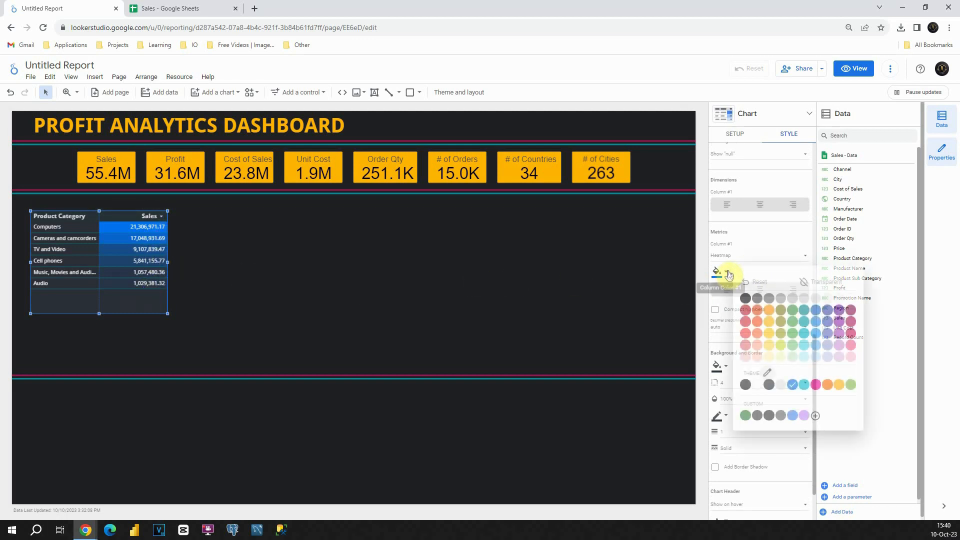
pyautogui.click(769, 316)
pyautogui.scroll(5, 750, 315)
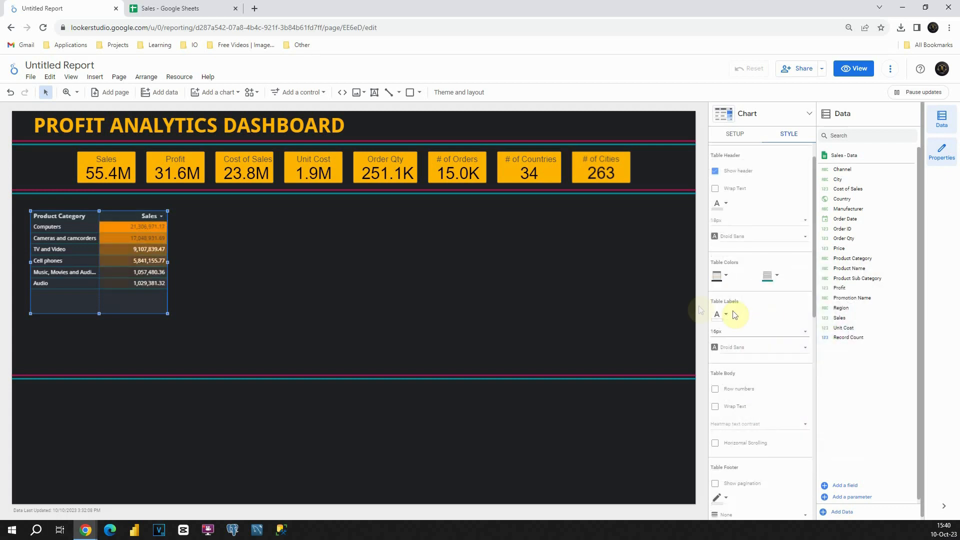
pyautogui.click(223, 260)
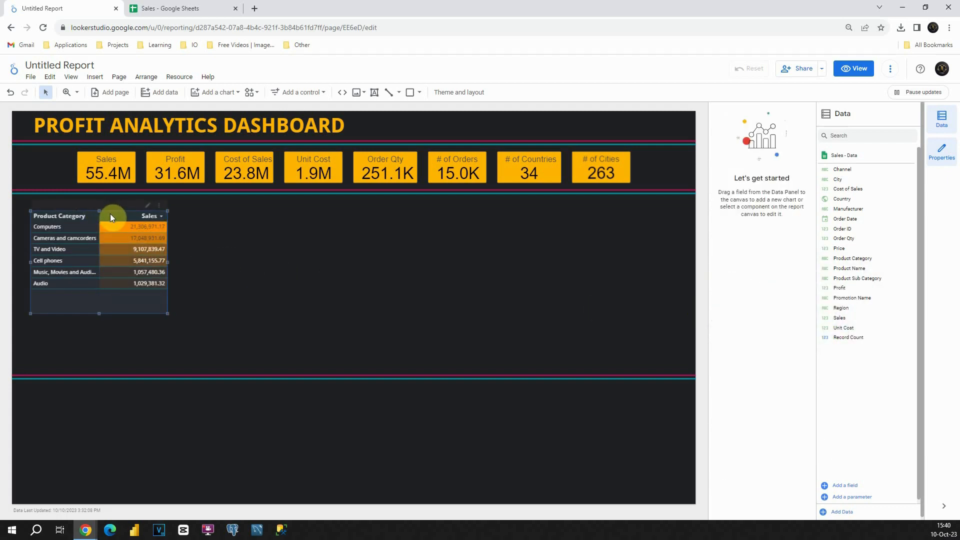
# Move the Product Category table down slightly and raise the lower pair of divider lines to just beneath it.
pyautogui.moveTo(110, 214); pyautogui.dragTo(107, 223)
pyautogui.moveTo(337, 377); pyautogui.dragTo(338, 343)
pyautogui.moveTo(116, 224); pyautogui.dragTo(116, 233)
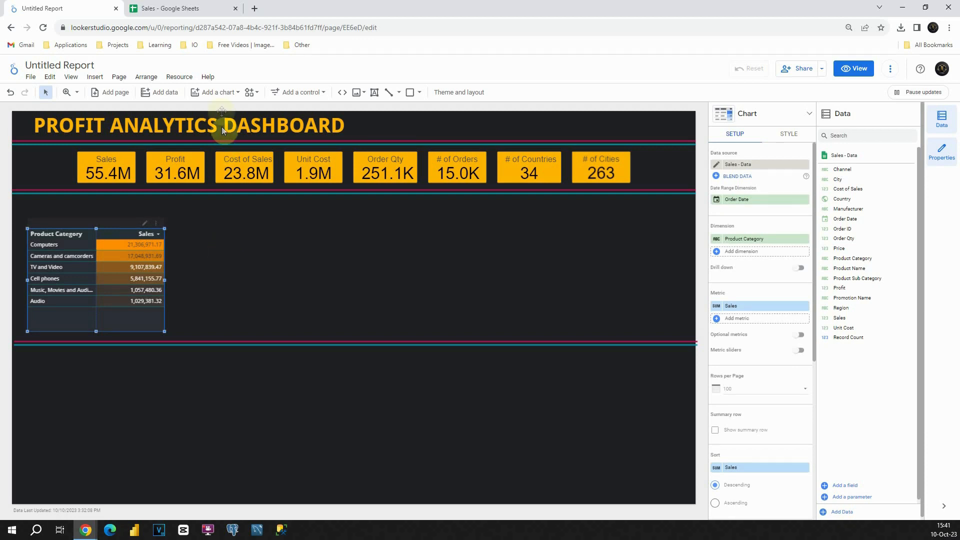
# Add a 100% stacked area chart beside the Product Category table, matching the table's height.
pyautogui.click(224, 95)
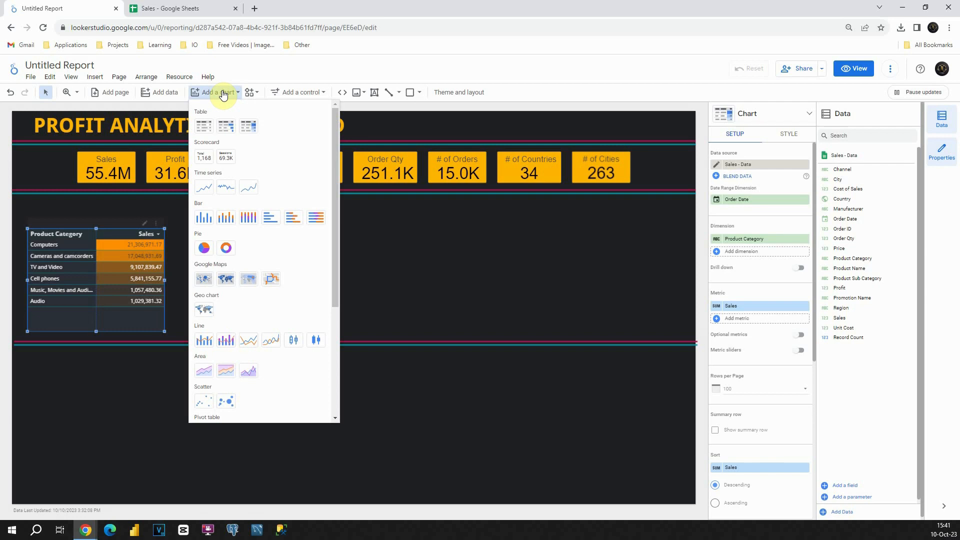
pyautogui.click(227, 370)
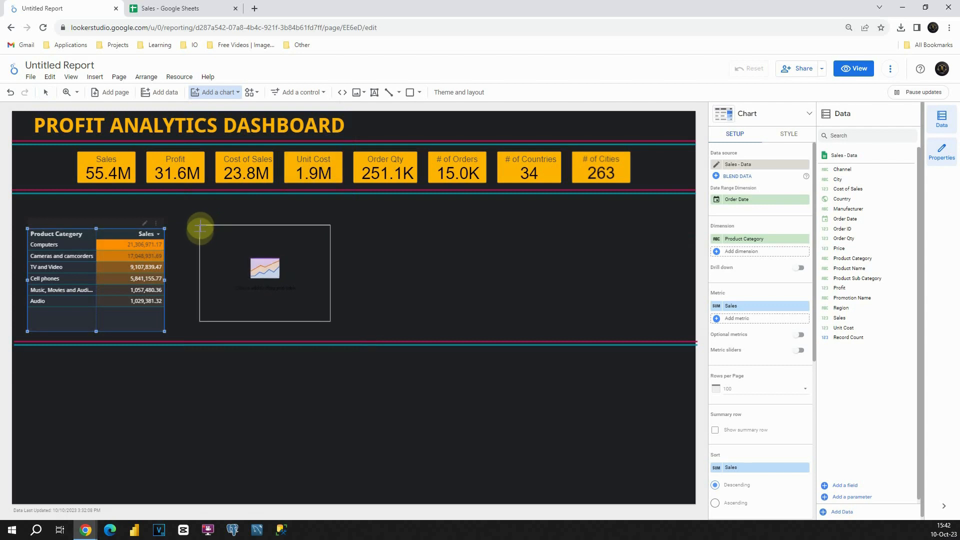
pyautogui.moveTo(198, 228); pyautogui.dragTo(414, 331)
pyautogui.moveTo(359, 261)
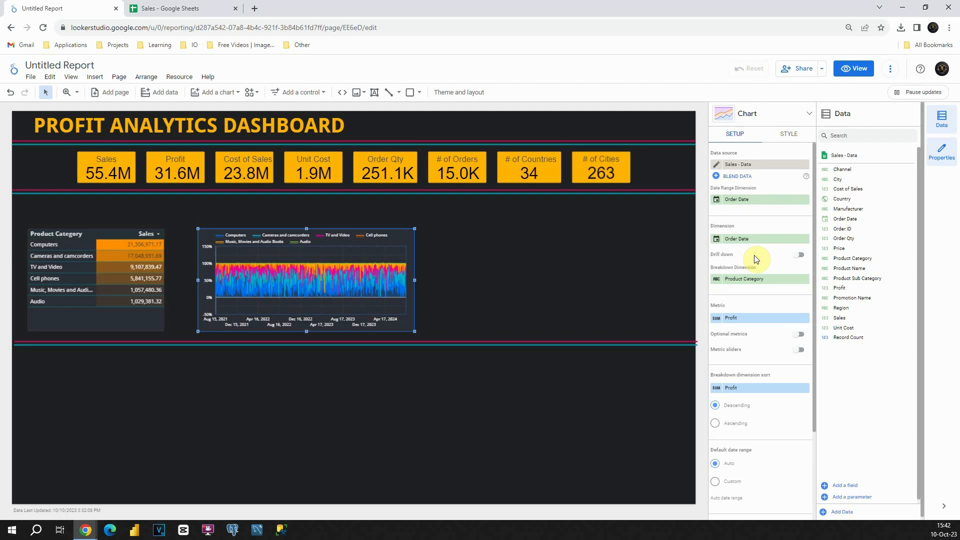
# Set the data type of the area chart's Order Date dimension to Month.
pyautogui.click(718, 243)
pyautogui.click(707, 293)
pyautogui.moveTo(715, 328)
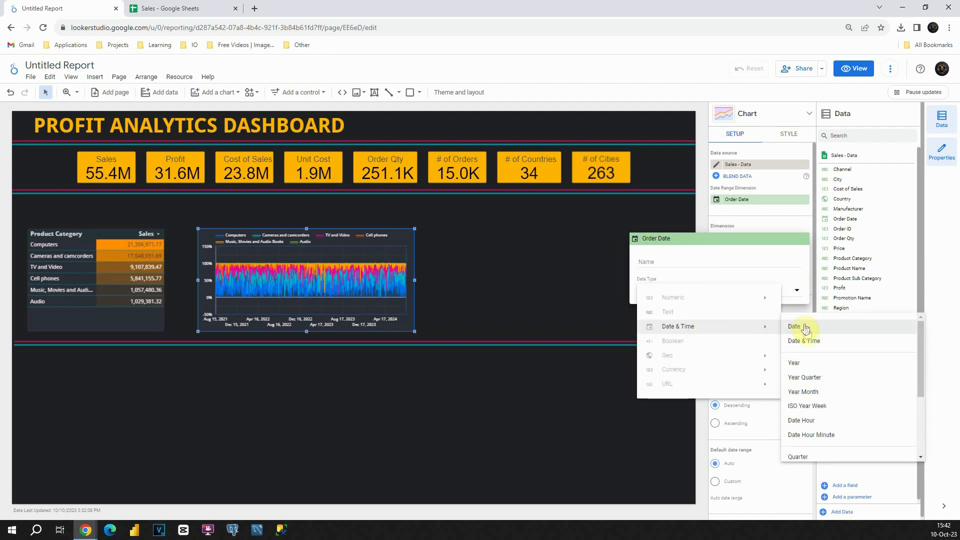
pyautogui.scroll(-3, 808, 360)
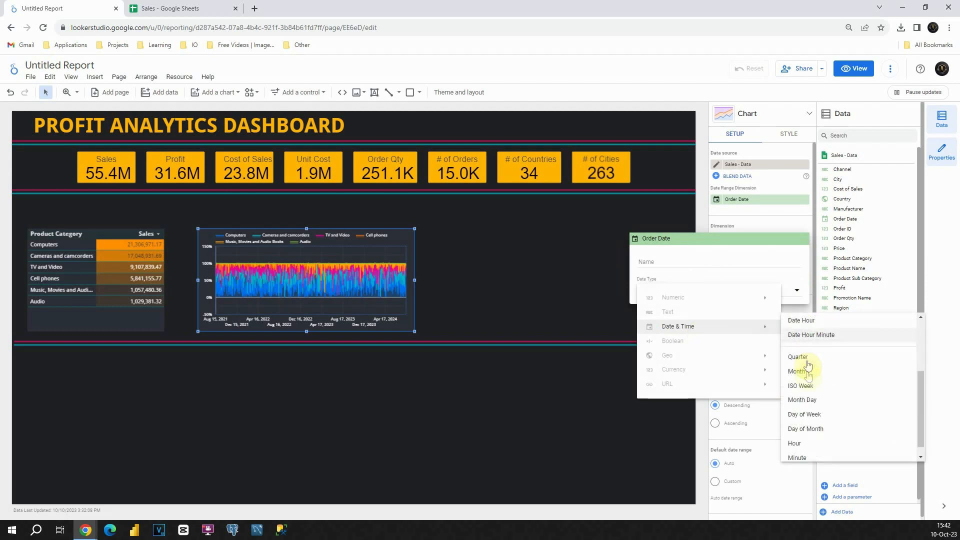
pyautogui.click(804, 371)
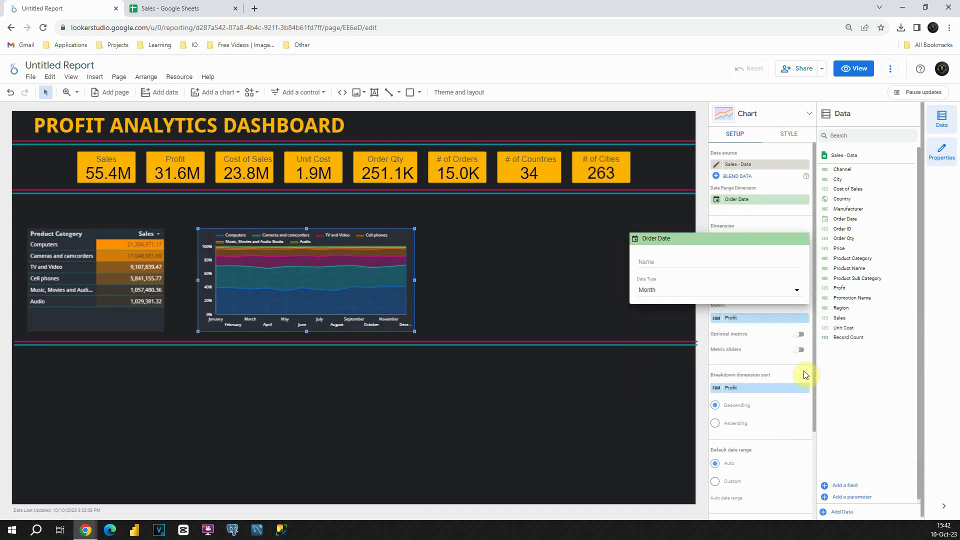
pyautogui.click(597, 272)
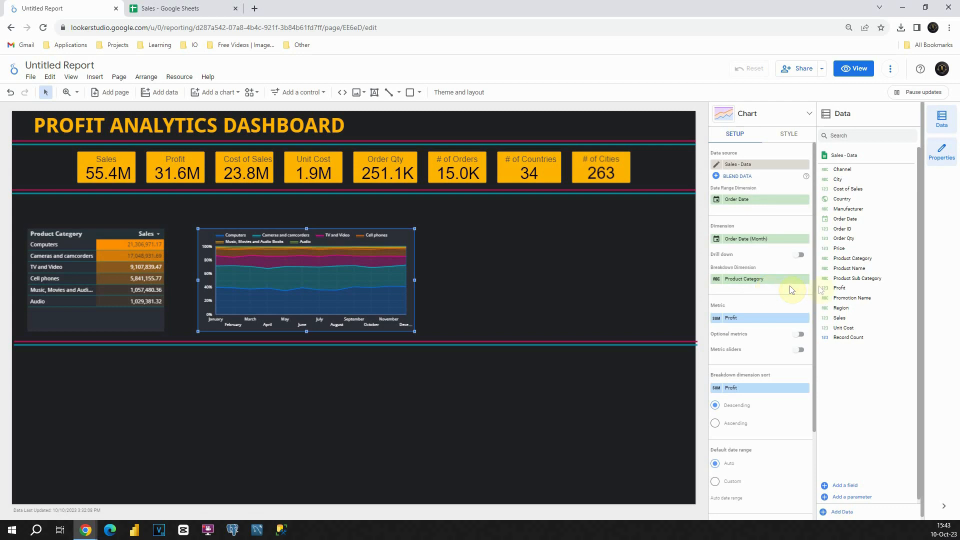
# Replace the area chart's breakdown dimension with Region and leave the chart selected.
pyautogui.moveTo(842, 308); pyautogui.dragTo(734, 277)
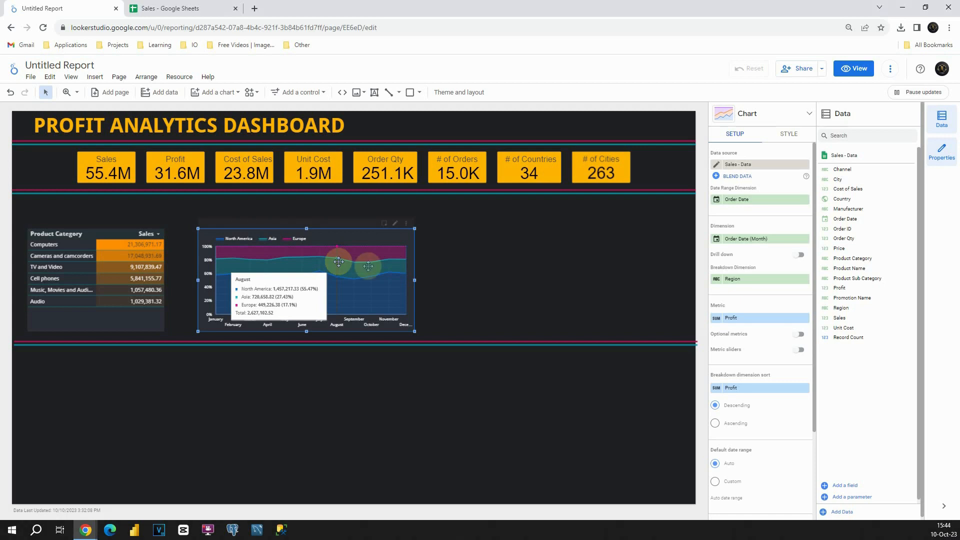
pyautogui.click(433, 269)
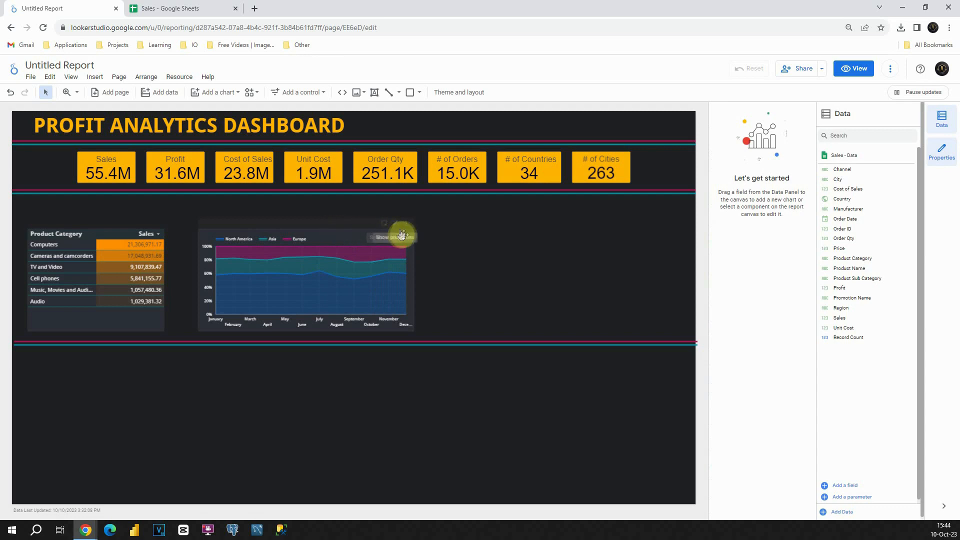
pyautogui.click(393, 232)
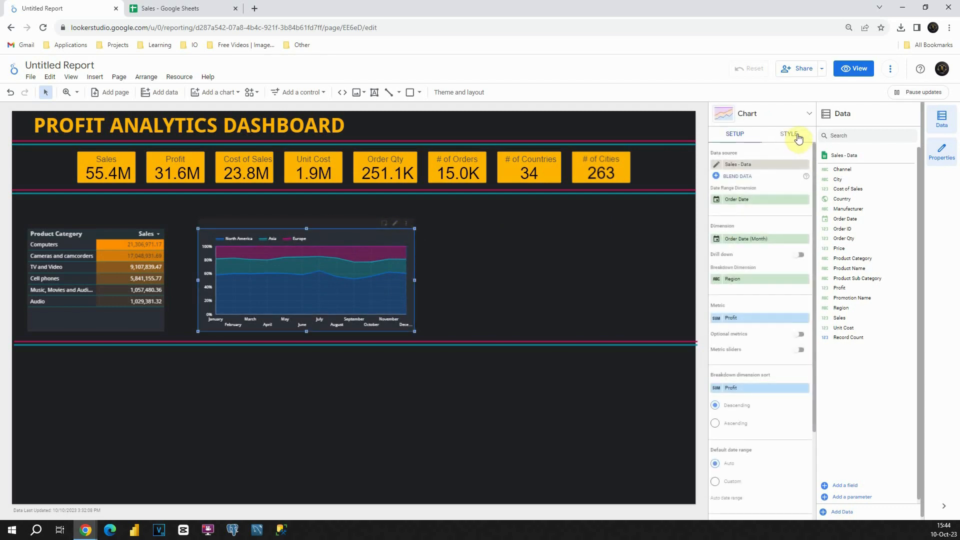
# Make the region area chart's background transparent and deselect the chart.
pyautogui.click(797, 135)
pyautogui.scroll(-6, 783, 172)
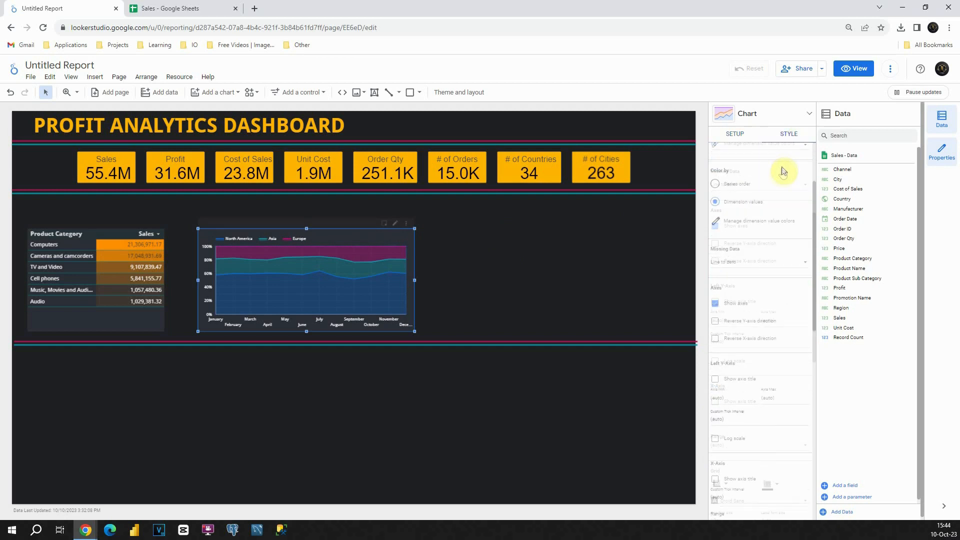
pyautogui.scroll(-3, 784, 172)
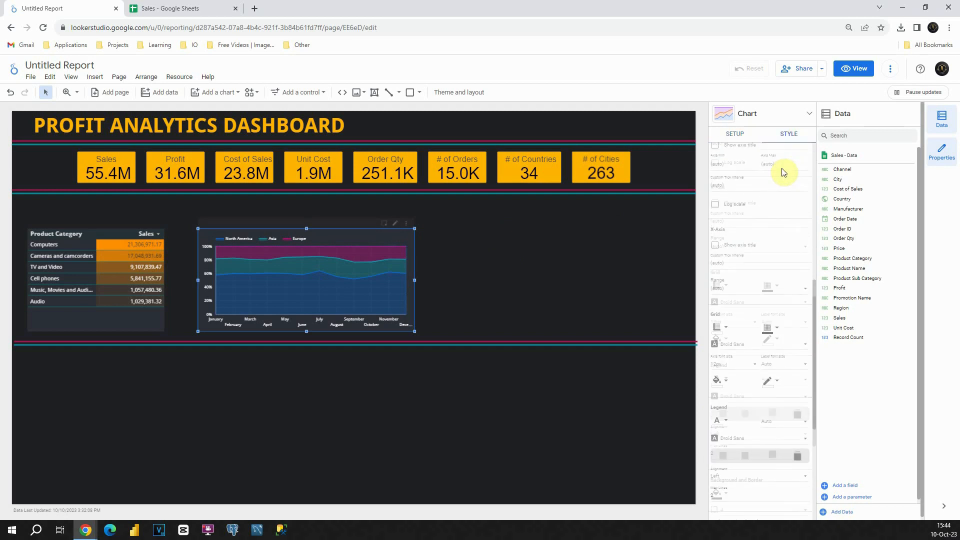
pyautogui.scroll(-2, 784, 172)
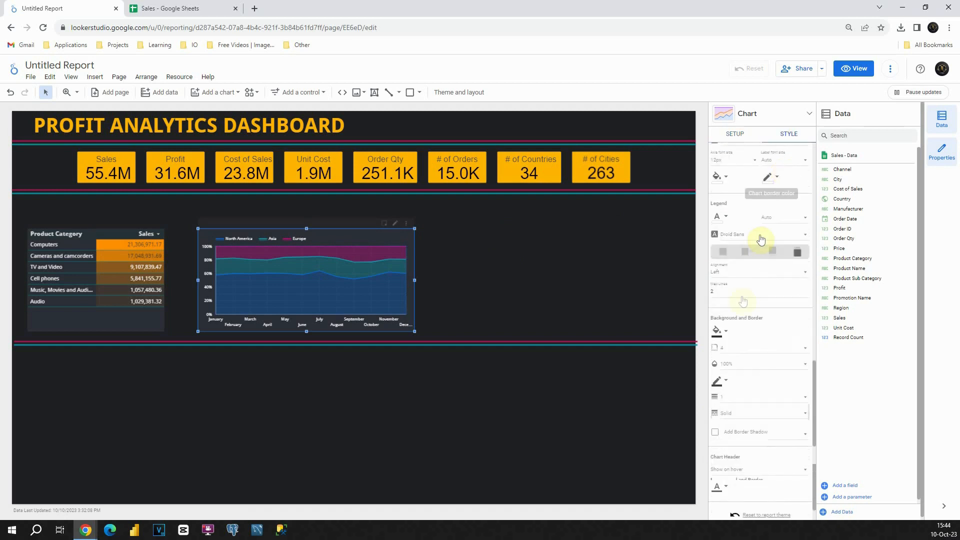
pyautogui.click(728, 334)
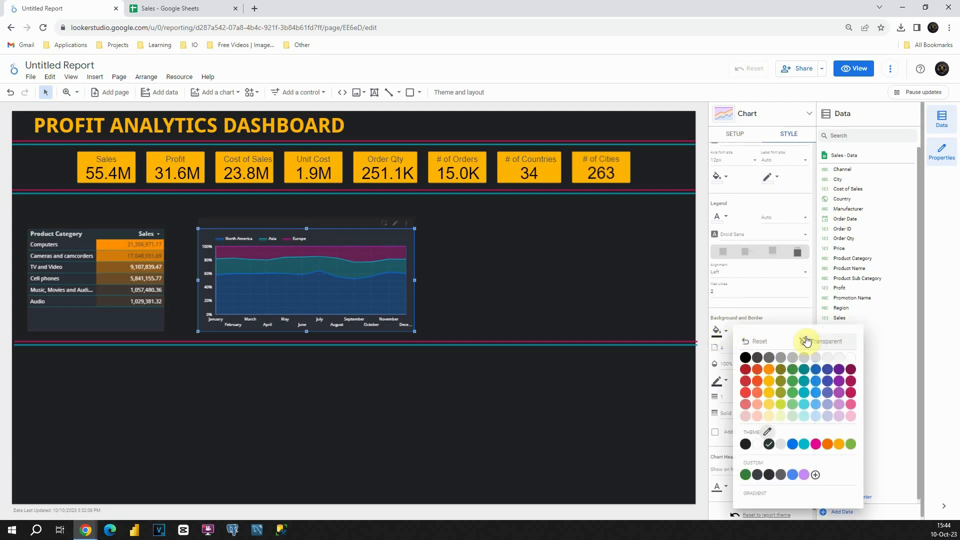
pyautogui.click(806, 341)
pyautogui.scroll(-1, 764, 326)
pyautogui.click(728, 357)
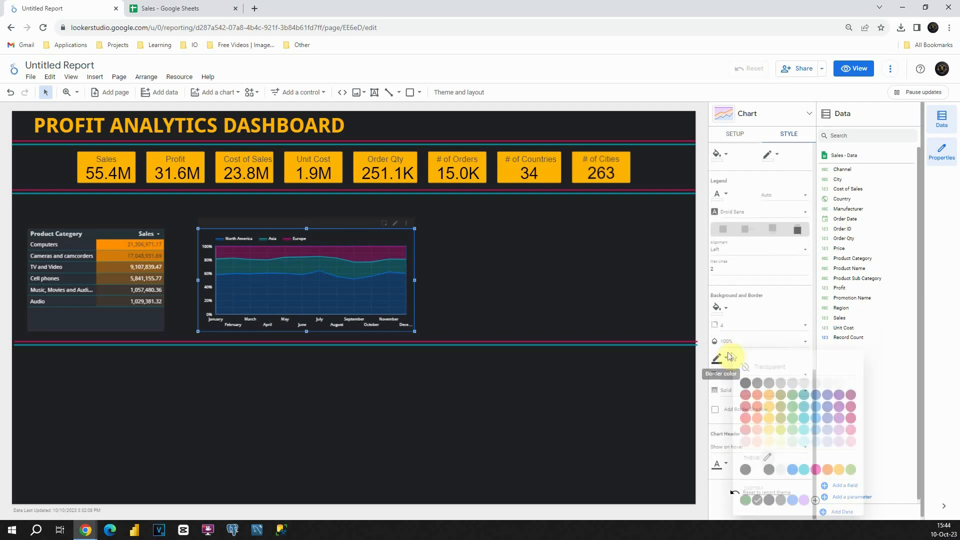
pyautogui.click(722, 362)
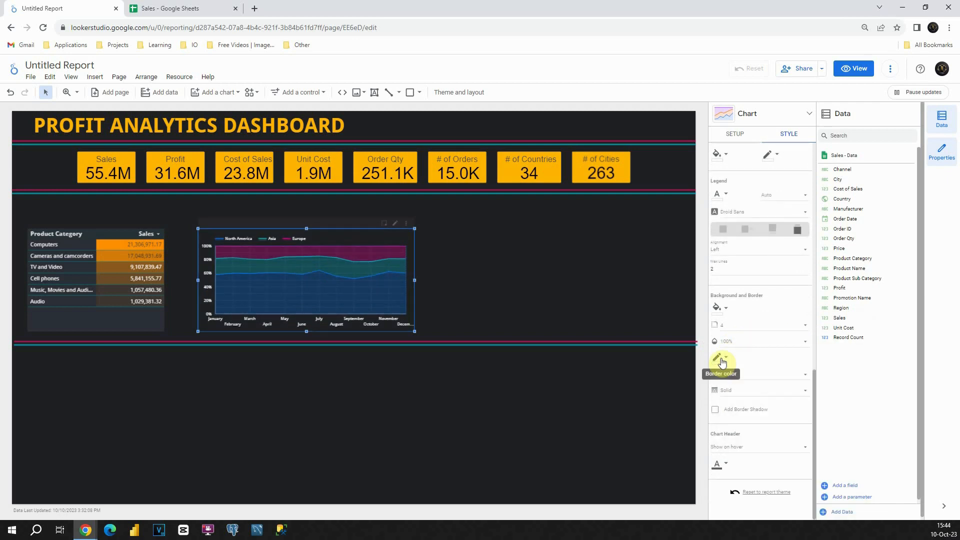
pyautogui.click(452, 262)
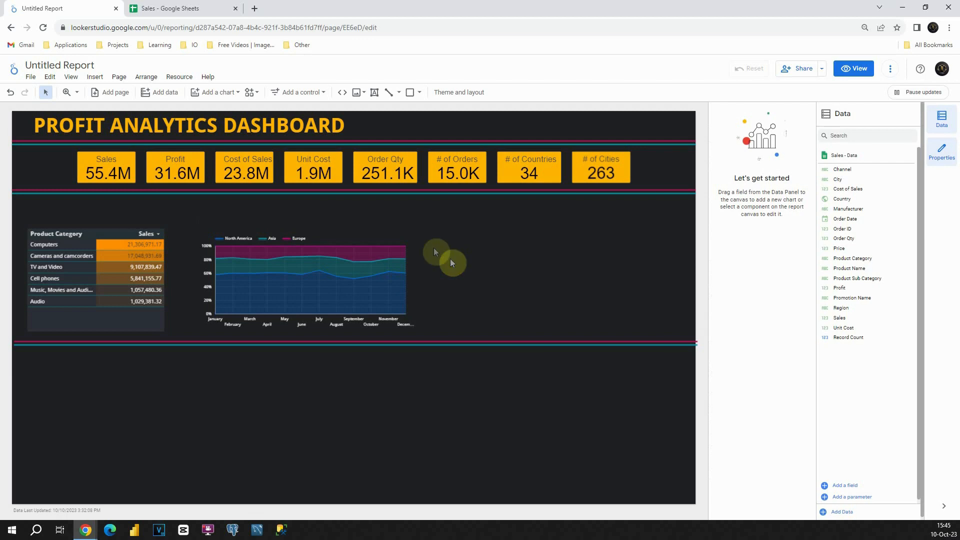
# Duplicate the region area chart and place the copy beside the original at the same height.
pyautogui.click(395, 234)
pyautogui.moveTo(385, 248); pyautogui.dragTo(619, 236)
# Make the grid color of the original region area chart transparent.
pyautogui.click(399, 236)
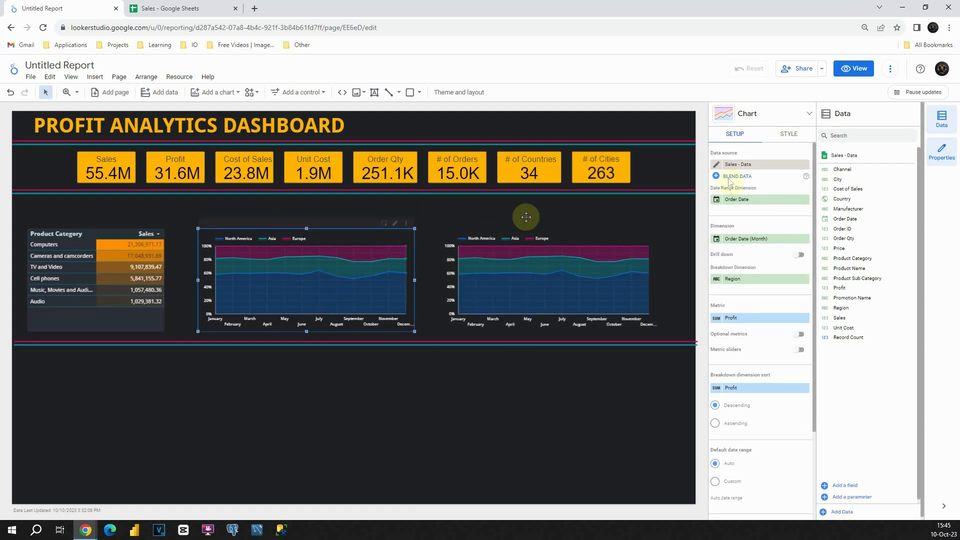
pyautogui.click(786, 135)
pyautogui.scroll(-5, 750, 185)
pyautogui.scroll(-3, 749, 187)
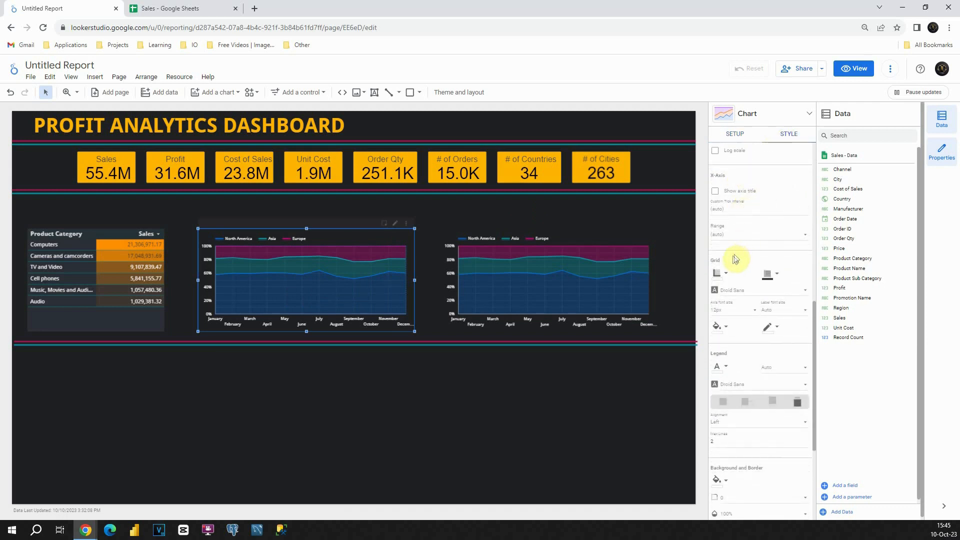
pyautogui.click(778, 275)
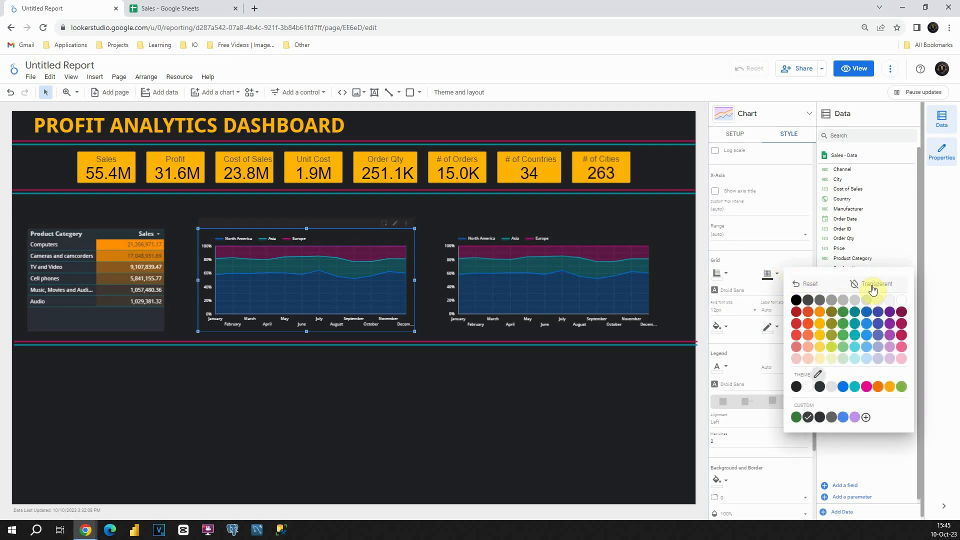
pyautogui.click(875, 290)
# Make the grid color of the duplicated area chart transparent as well.
pyautogui.click(617, 238)
pyautogui.scroll(1, 725, 260)
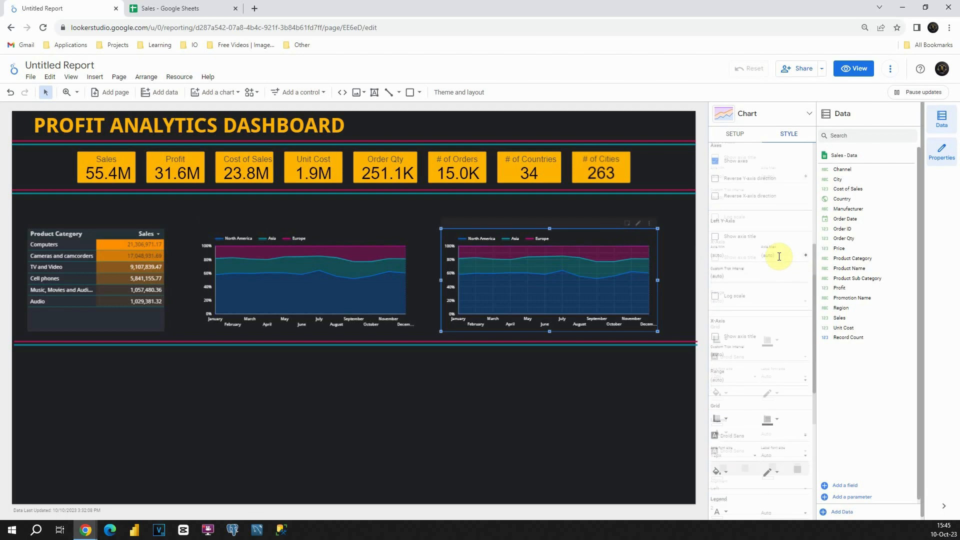
pyautogui.click(777, 324)
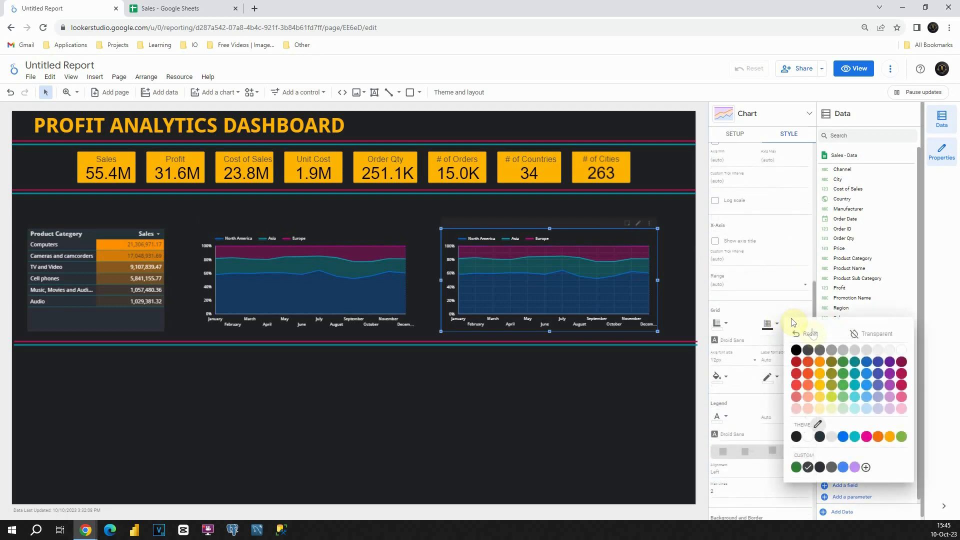
pyautogui.click(864, 332)
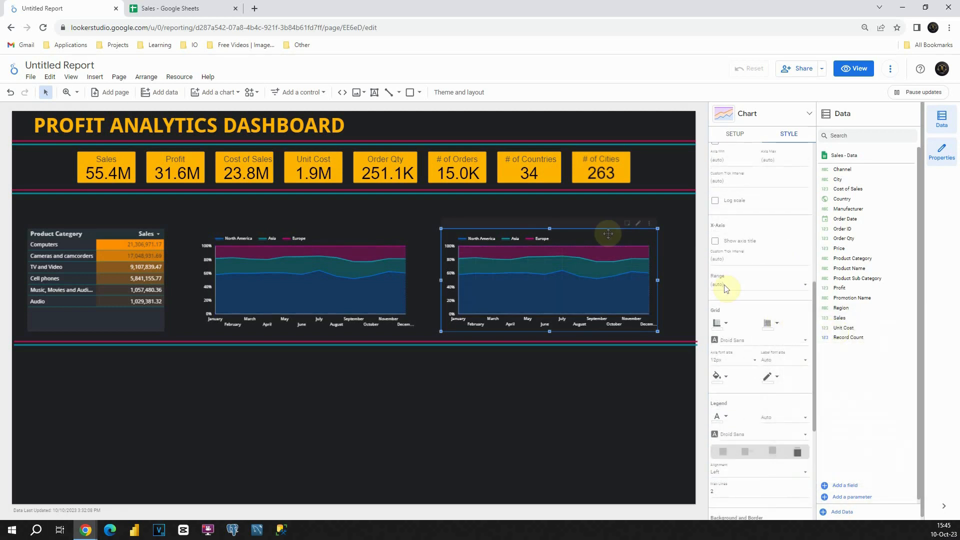
pyautogui.click(478, 203)
# Replace the duplicated area chart's breakdown dimension with Product Category.
pyautogui.click(585, 240)
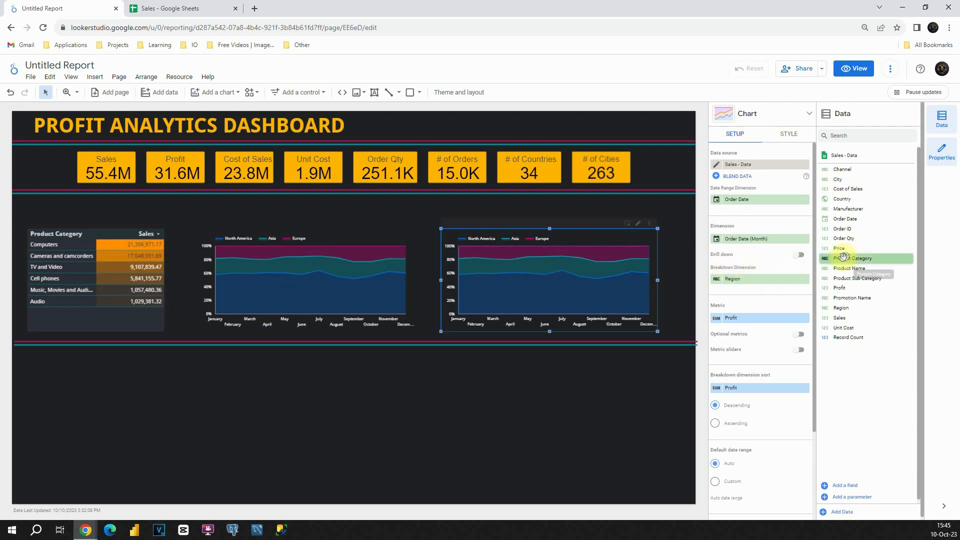
pyautogui.moveTo(843, 258); pyautogui.dragTo(745, 280)
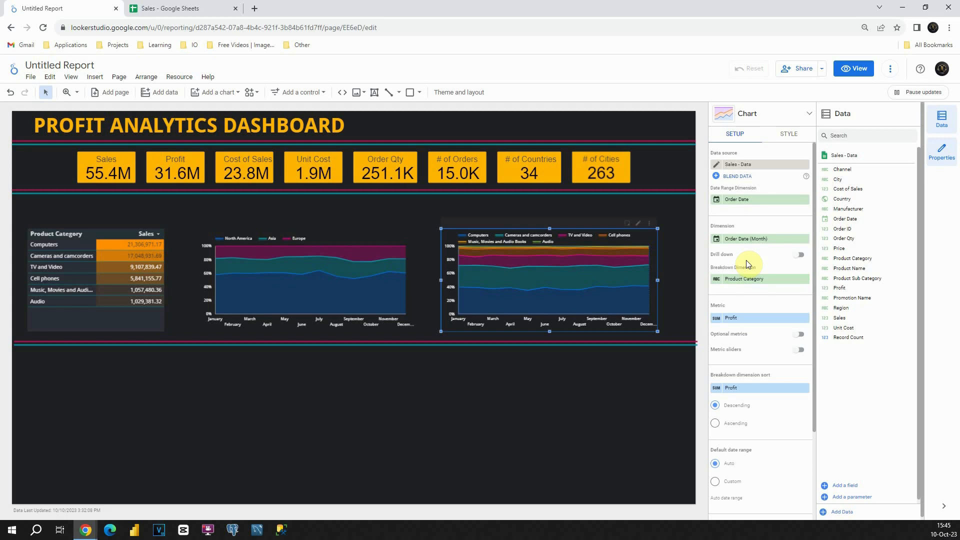
pyautogui.moveTo(619, 263)
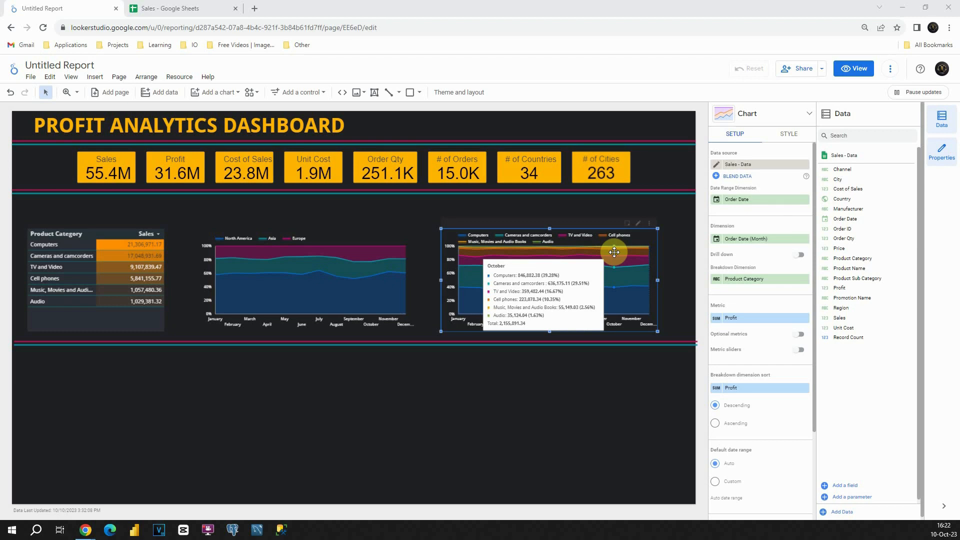
# Add a small text box above the Product Category table and set its font to 24px bold.
pyautogui.click(375, 93)
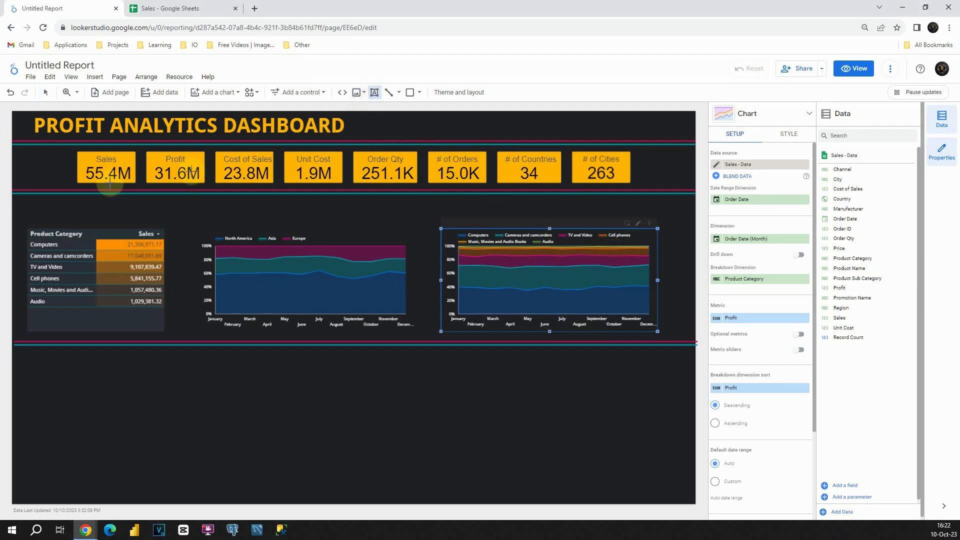
pyautogui.moveTo(28, 203); pyautogui.dragTo(80, 220)
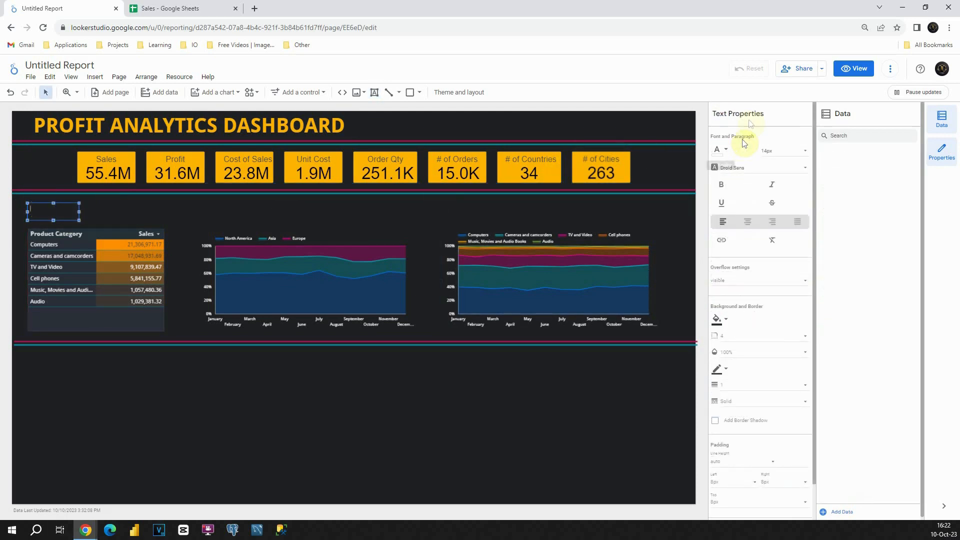
pyautogui.click(775, 150)
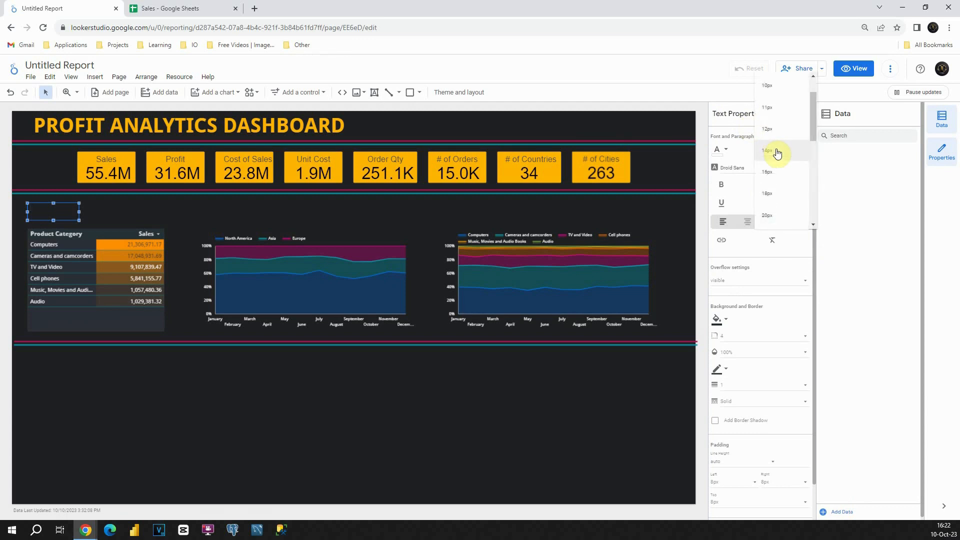
pyautogui.scroll(-1, 779, 158)
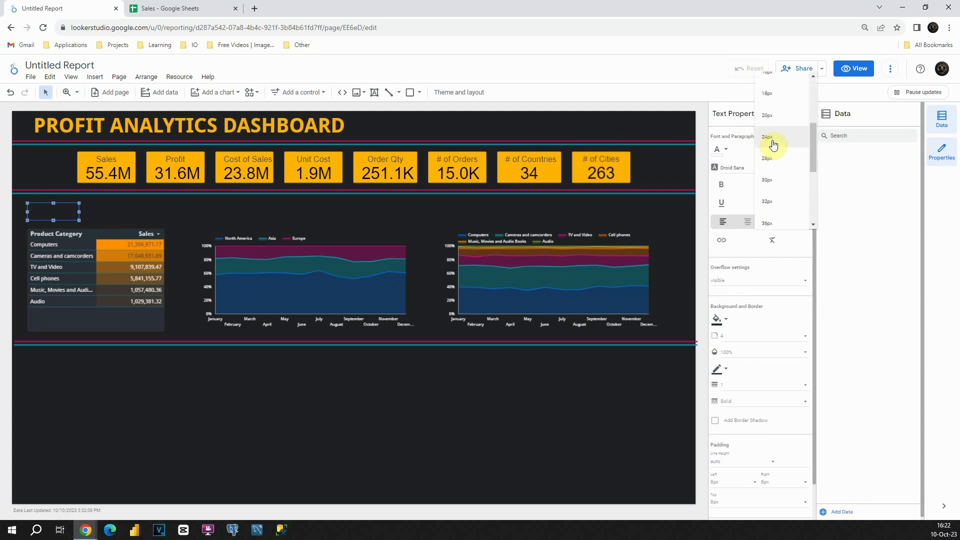
pyautogui.click(770, 145)
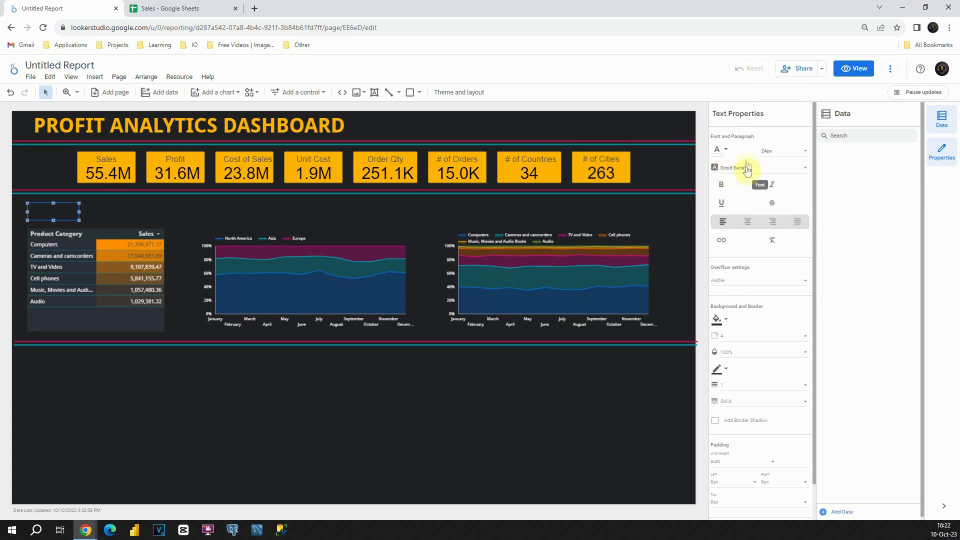
pyautogui.click(721, 186)
# Enter "Product Category" in the new text box and widen it to fit the heading on one line.
pyautogui.doubleClick(56, 210)
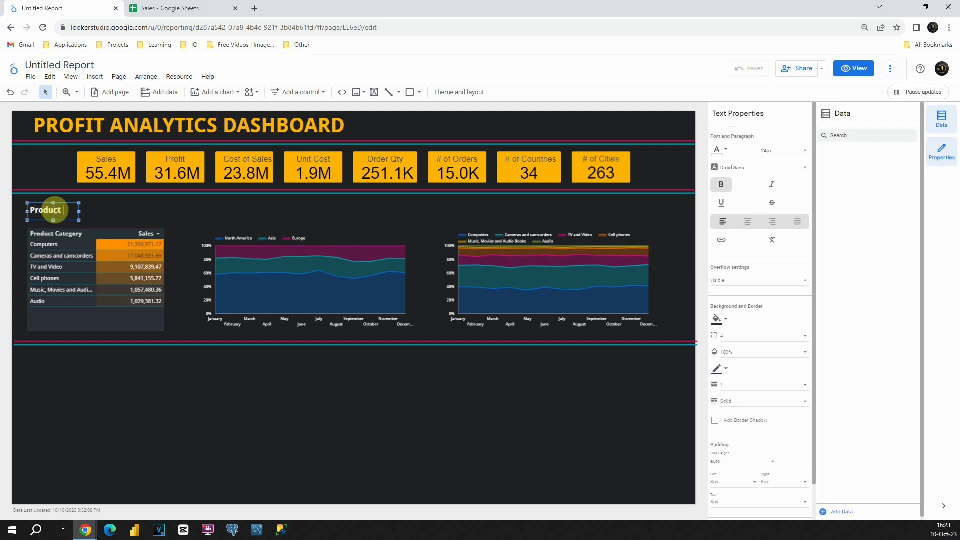
pyautogui.write('Product Category')
pyautogui.moveTo(80, 211); pyautogui.dragTo(107, 213)
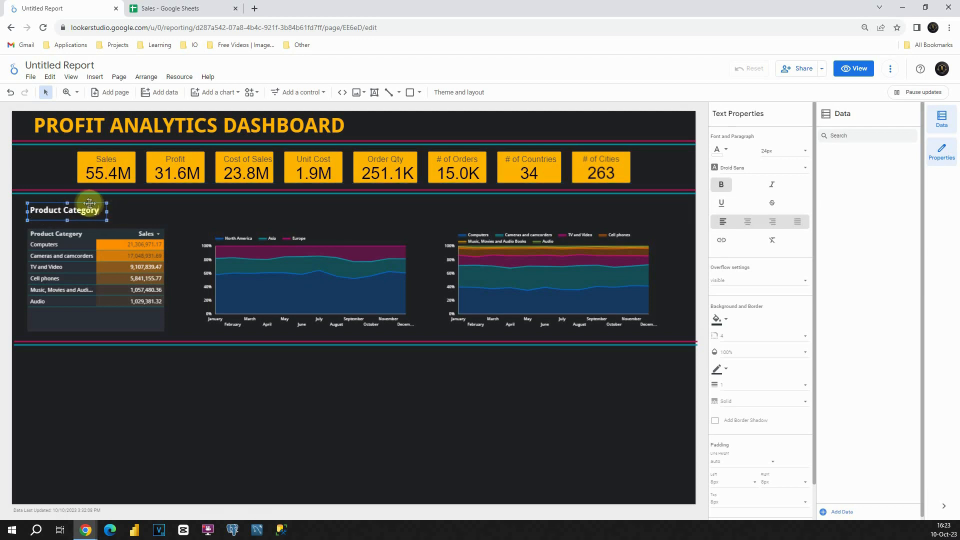
# Duplicate the Product Category heading text box and set the copy's font size to 16px.
pyautogui.hotkey('ctrl', 'v')
pyautogui.moveTo(84, 214); pyautogui.dragTo(81, 217)
pyautogui.tripleClick(81, 218)
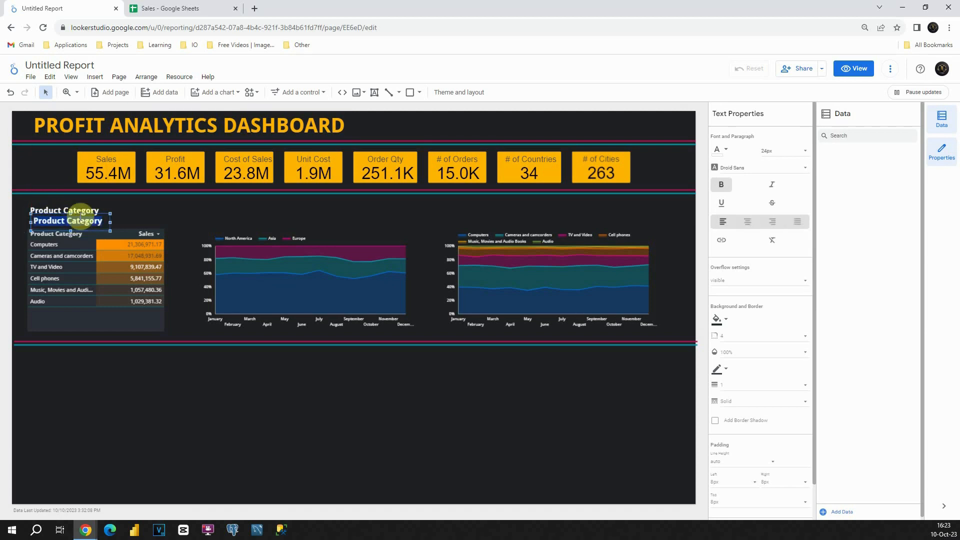
pyautogui.click(803, 152)
pyautogui.scroll(1, 796, 152)
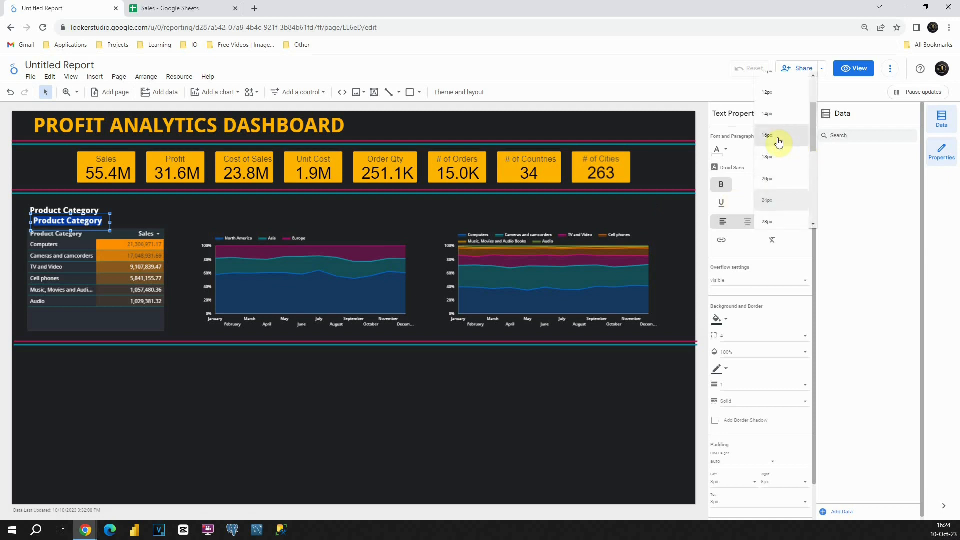
pyautogui.click(778, 140)
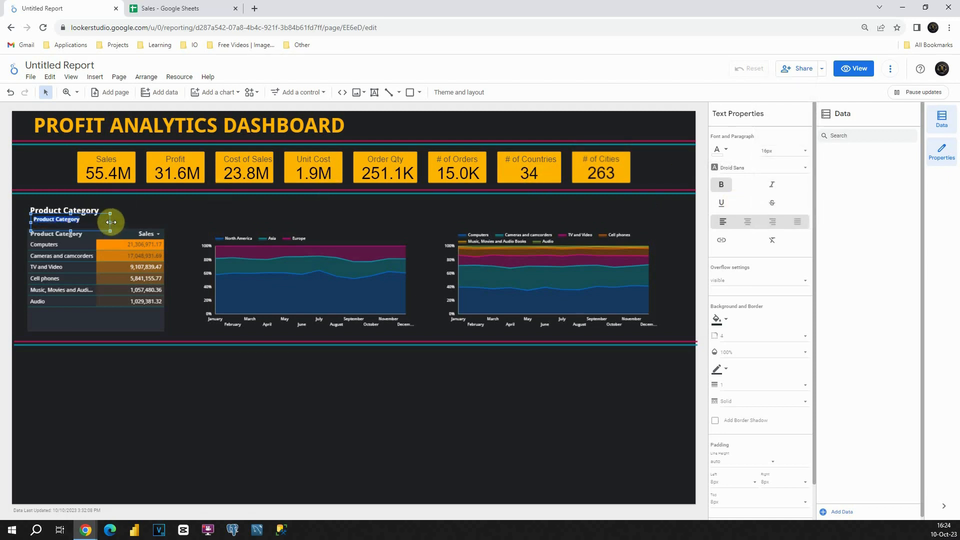
# Shrink the copied text box, align it just beneath the heading and change its text to "Profit Analysis".
pyautogui.moveTo(110, 222); pyautogui.dragTo(86, 222)
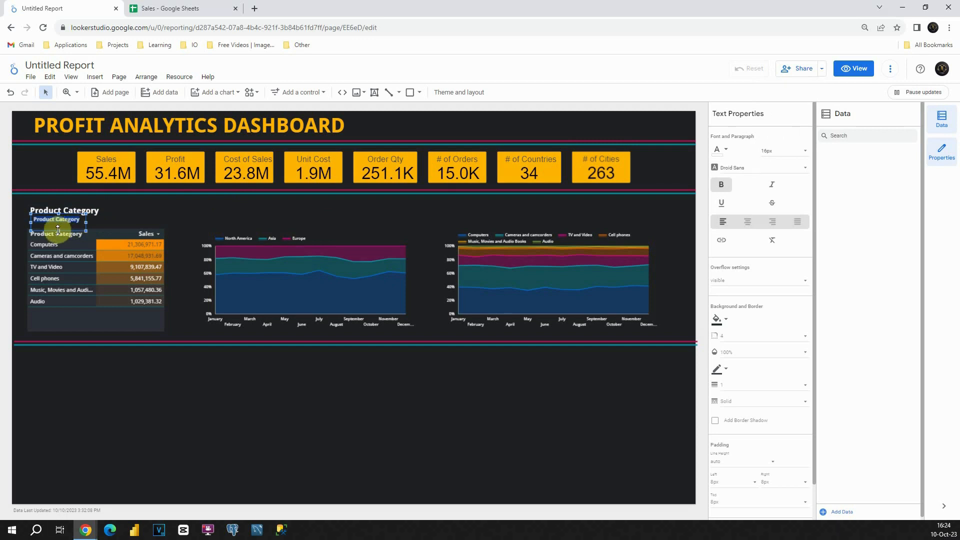
pyautogui.moveTo(63, 218); pyautogui.dragTo(62, 216)
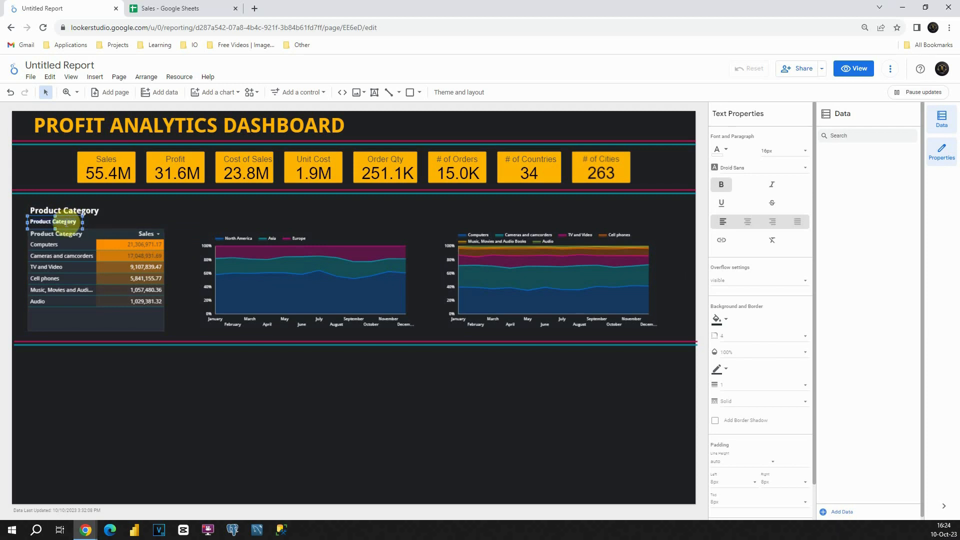
pyautogui.write('Profit Analysis')
pyautogui.moveTo(67, 223); pyautogui.dragTo(71, 217)
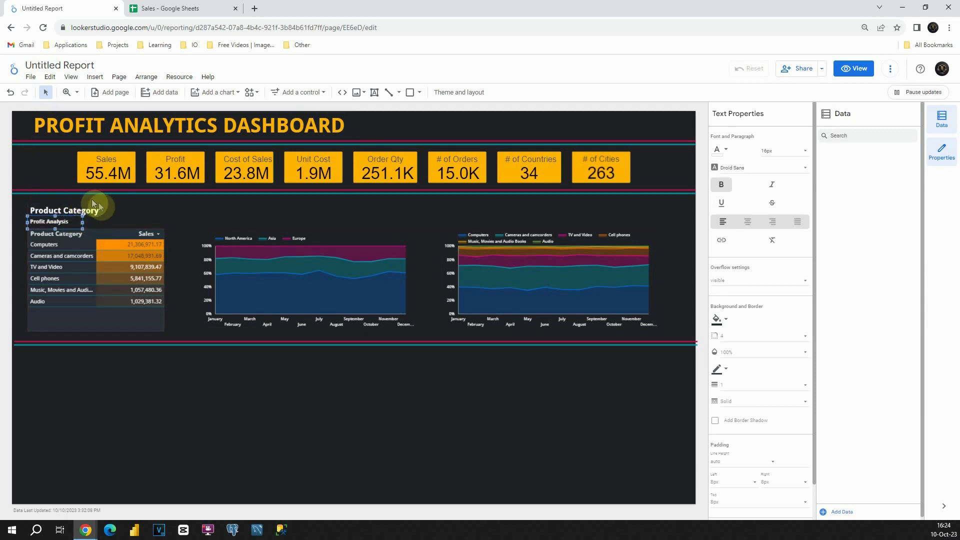
pyautogui.click(163, 207)
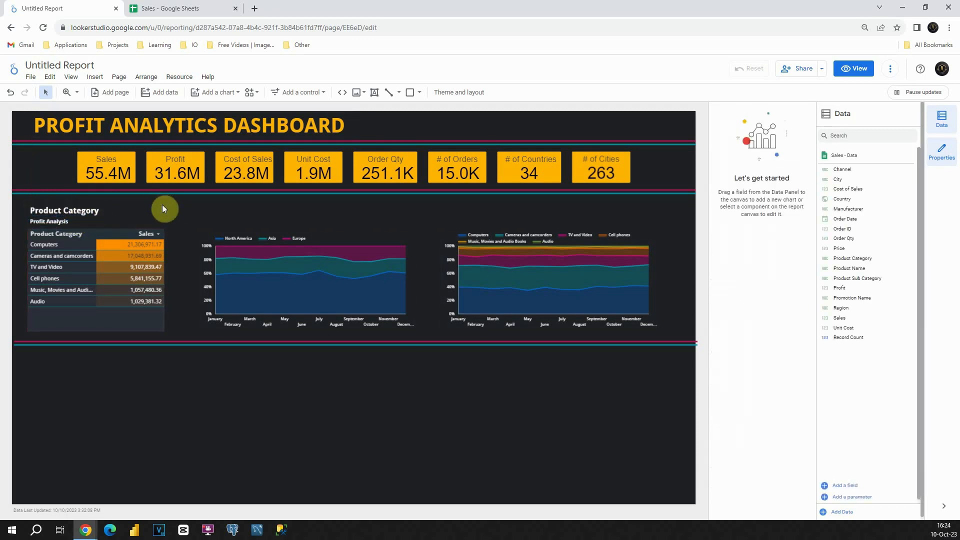
# Remove the bold formatting from the "Profit Analysis" subtitle.
pyautogui.doubleClick(57, 221)
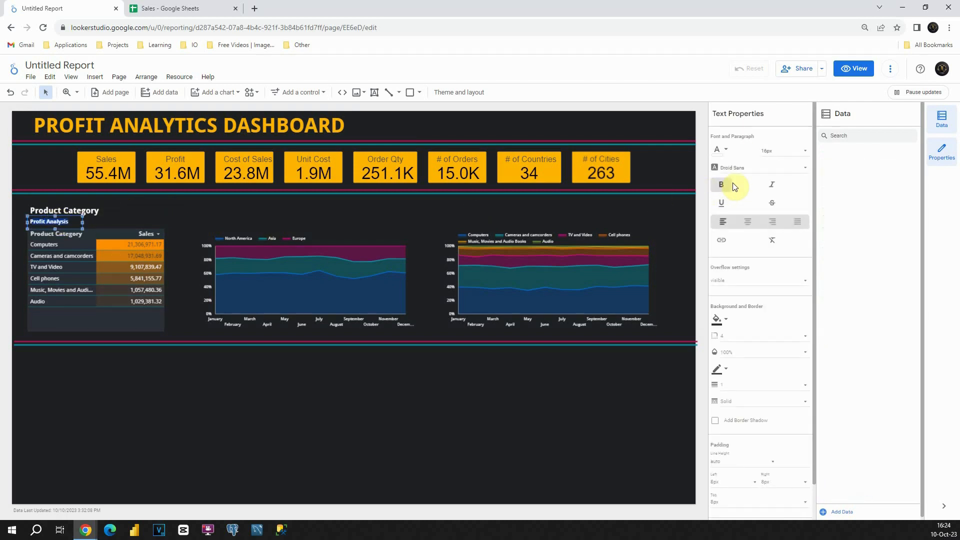
pyautogui.click(735, 186)
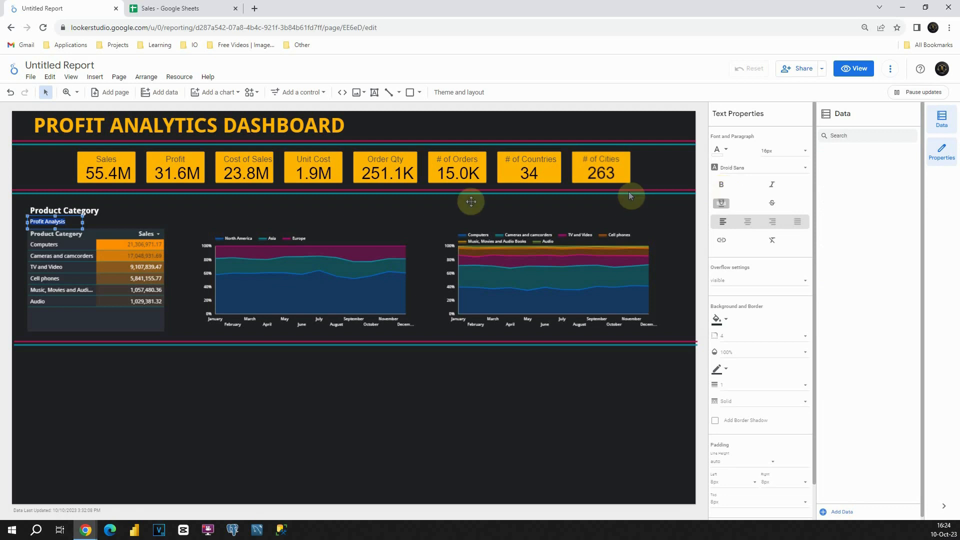
pyautogui.click(154, 203)
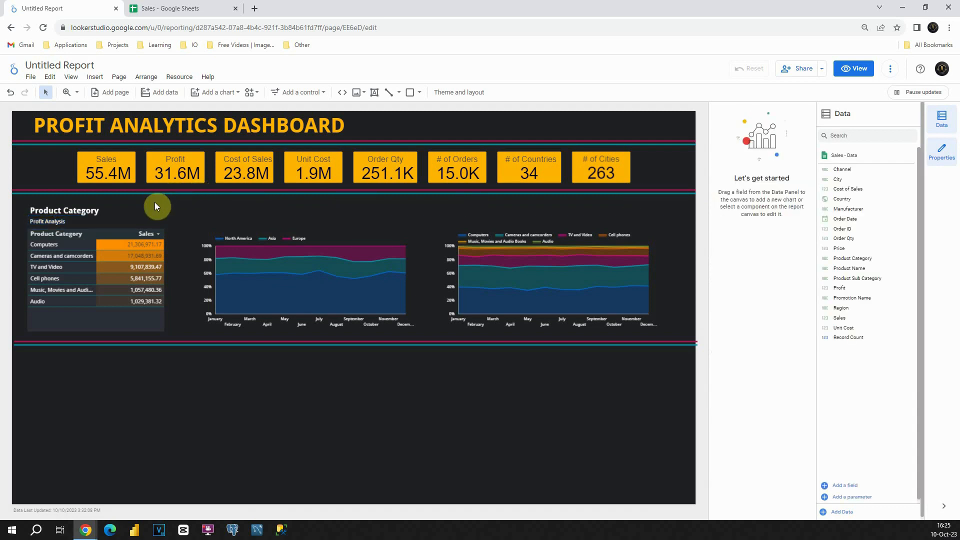
# Duplicate the Product Category heading and its subtitle together and place the copies above the region area chart.
pyautogui.moveTo(32, 200); pyautogui.dragTo(98, 224)
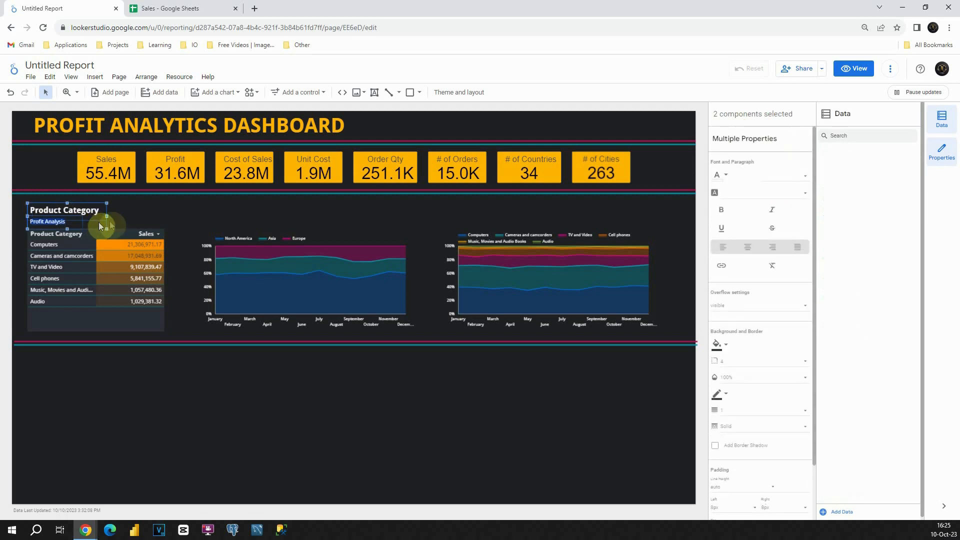
pyautogui.hotkey('ctrl', 'c')
pyautogui.hotkey('ctrl', 'v')
pyautogui.moveTo(105, 211); pyautogui.dragTo(278, 206)
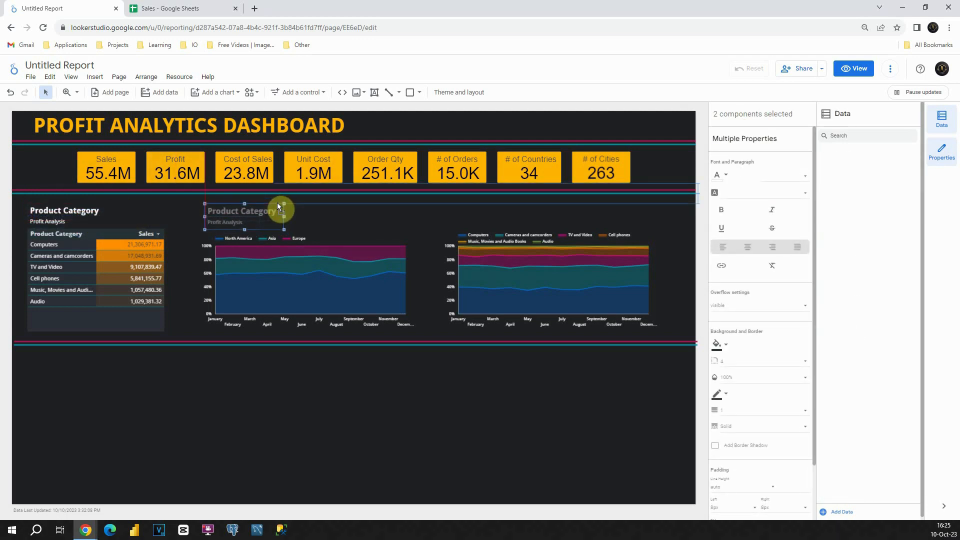
# Paste another copy of the heading and subtitle pair and place it above the category area chart.
pyautogui.moveTo(278, 206); pyautogui.dragTo(278, 206)
pyautogui.click(332, 212)
pyautogui.hotkey('ctrl', 'v')
pyautogui.moveTo(107, 217); pyautogui.dragTo(513, 206)
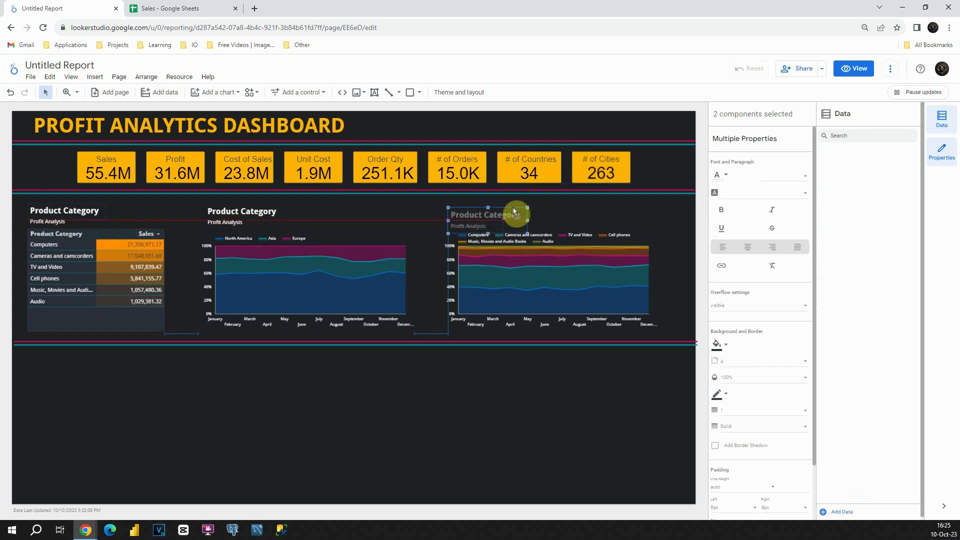
# Change the heading above the category area chart to "Profit Analysis" and its subtitle to "Monthly Analysis".
pyautogui.tripleClick(470, 210)
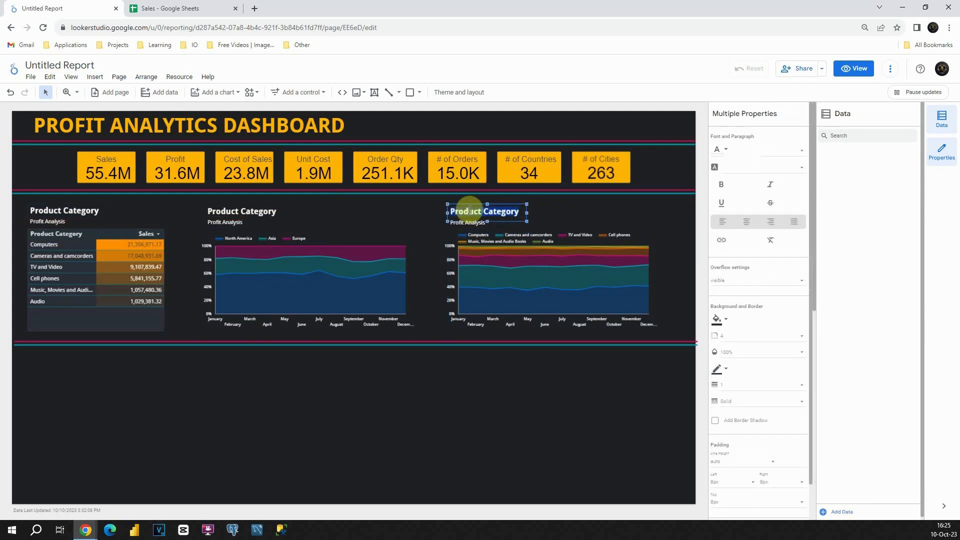
pyautogui.write('Profit Analysis')
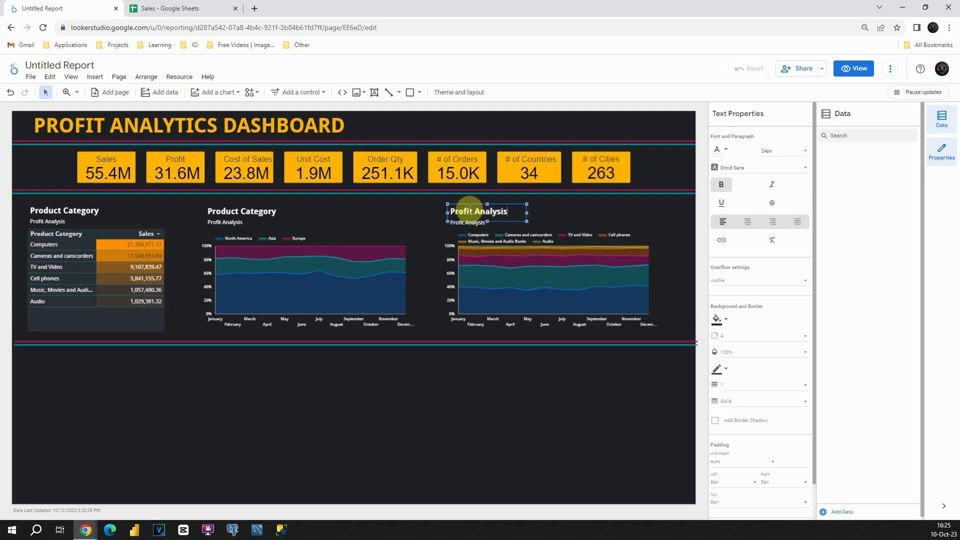
pyautogui.click(456, 223)
pyautogui.write('Monthly')
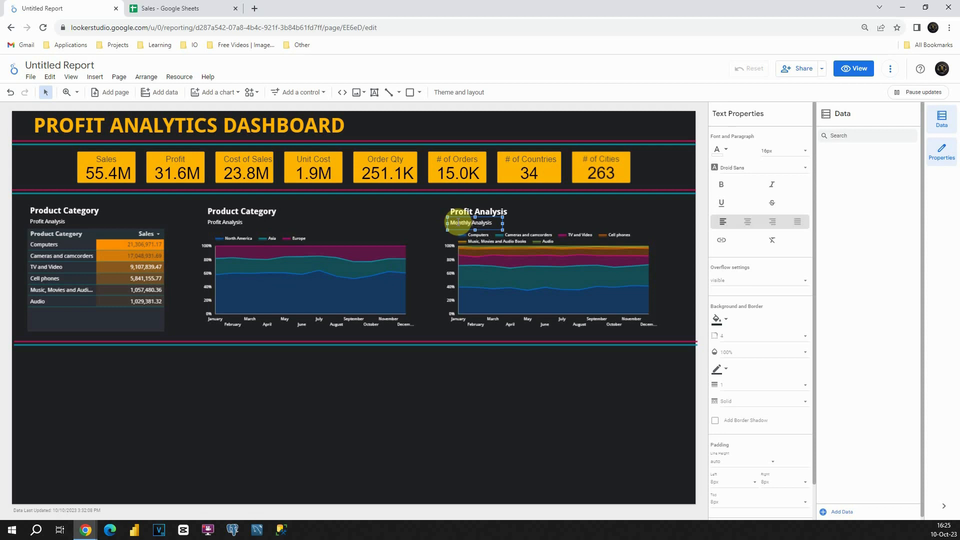
# Change the subtitle above the region area chart to "Monthly Analysis" and its heading to "Profit Analysis".
pyautogui.click(212, 225)
pyautogui.doubleClick(212, 225)
pyautogui.write('Monthly')
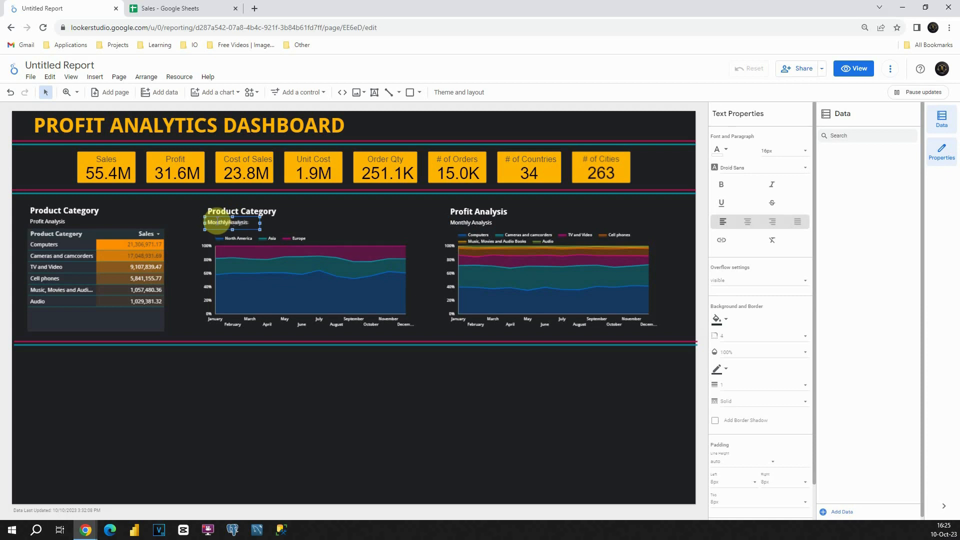
pyautogui.click(222, 211)
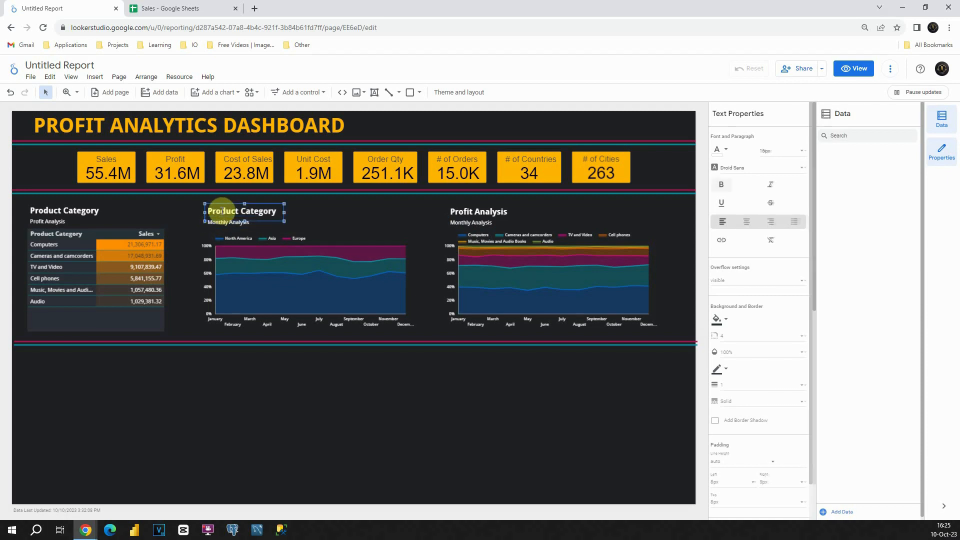
pyautogui.write('Profit Analysis')
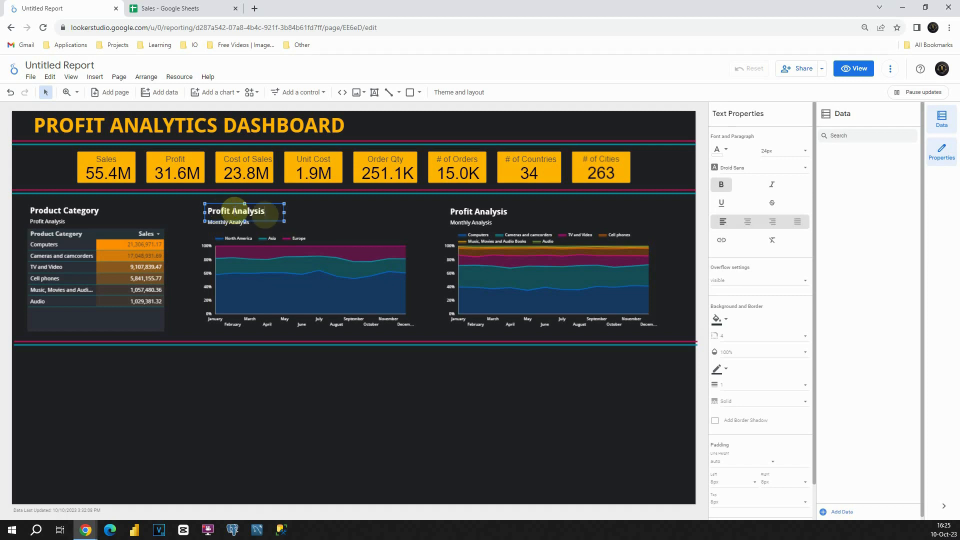
pyautogui.click(320, 213)
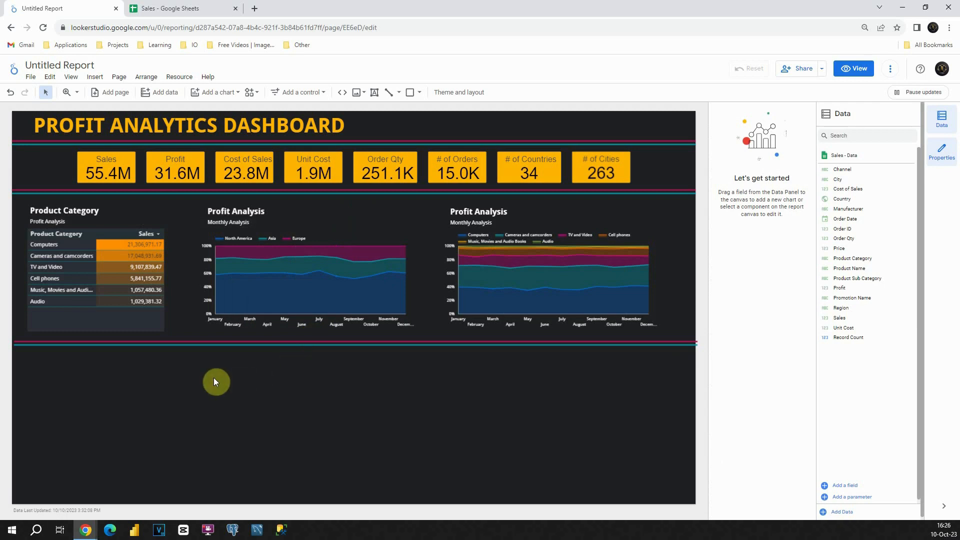
# Add a donut chart in the empty area below the Product Category table, with Product Sub Category as dimension and Profit as metric.
pyautogui.click(209, 93)
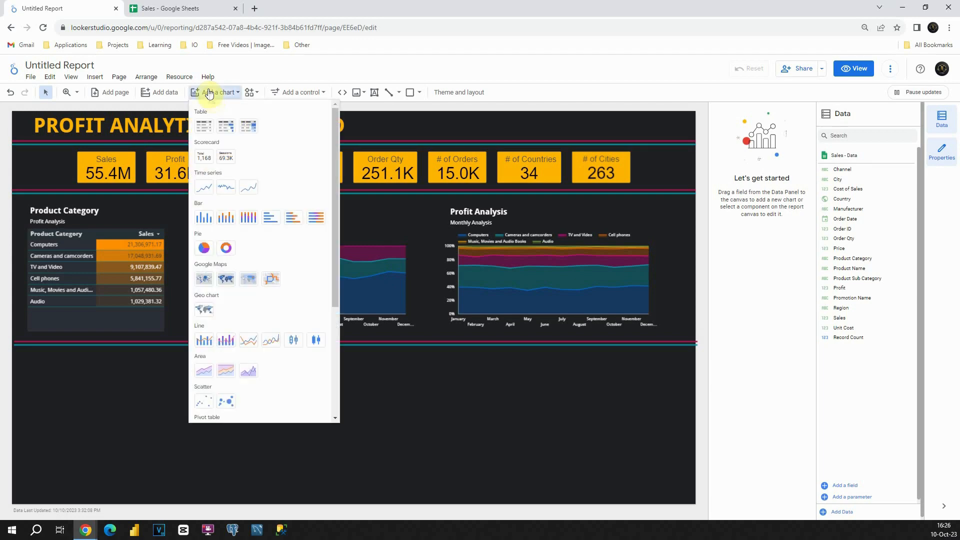
pyautogui.click(226, 249)
pyautogui.click(49, 375)
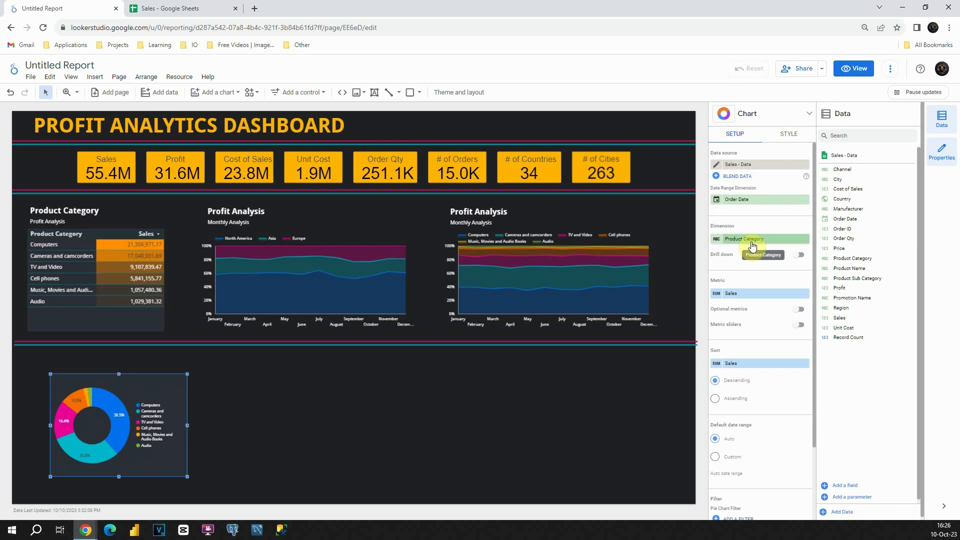
pyautogui.moveTo(848, 278); pyautogui.dragTo(741, 240)
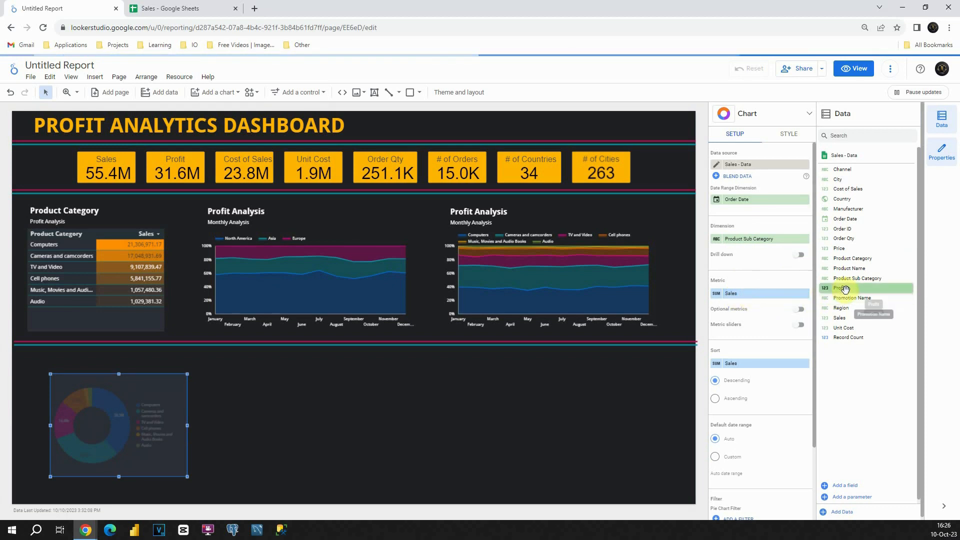
pyautogui.moveTo(839, 288); pyautogui.dragTo(741, 299)
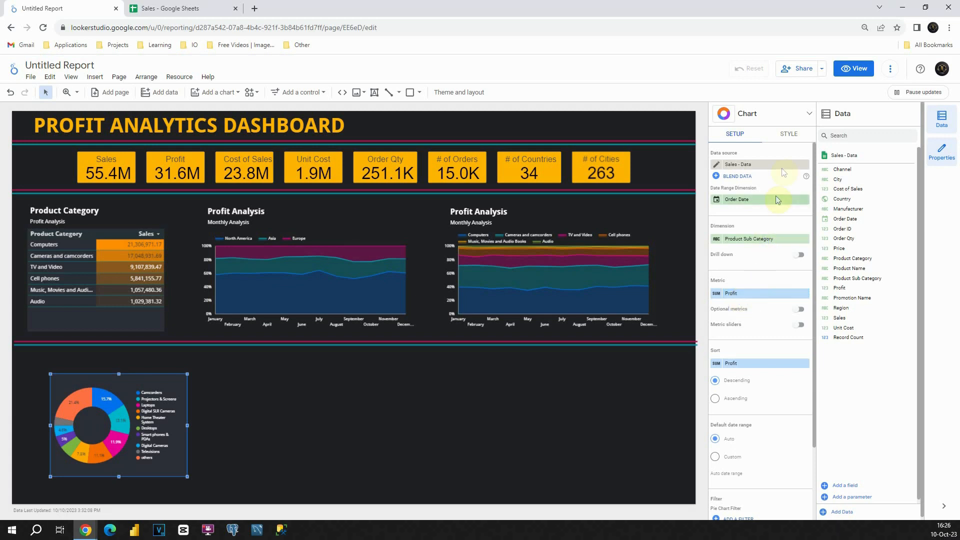
# Color the donut chart's slices by a single color and choose orange.
pyautogui.click(787, 135)
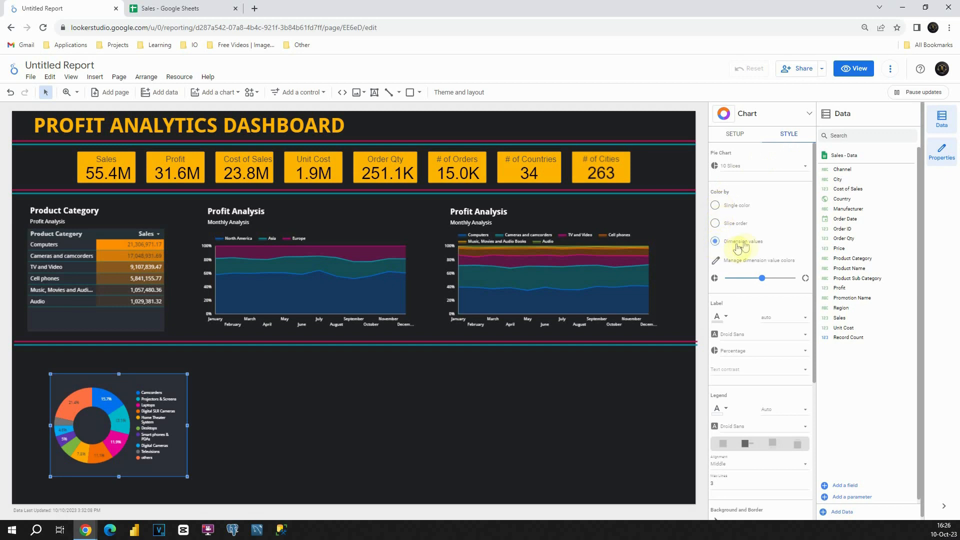
pyautogui.click(715, 206)
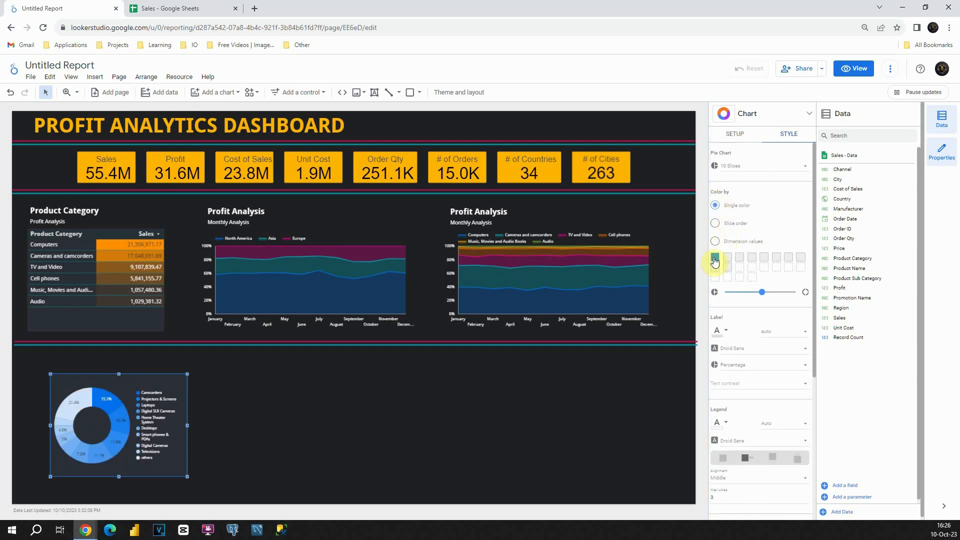
pyautogui.click(715, 257)
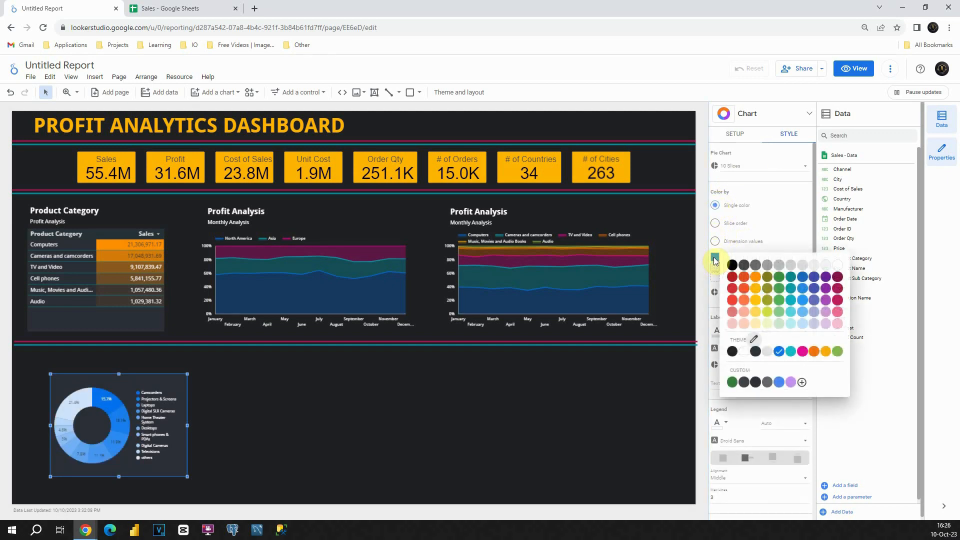
pyautogui.click(756, 280)
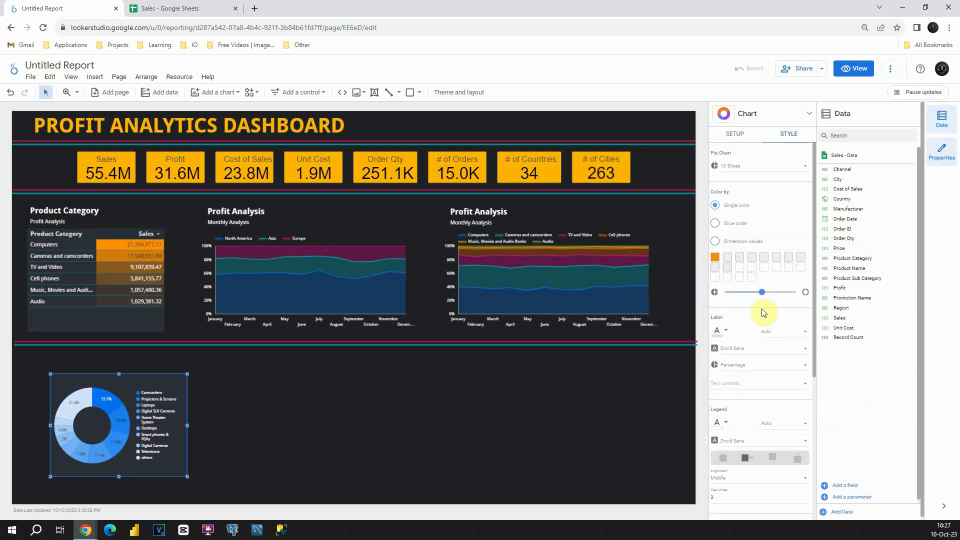
# Remove the donut chart's legend and align the chart with the Product Category table above it.
pyautogui.scroll(-1, 764, 313)
pyautogui.scroll(-1, 763, 314)
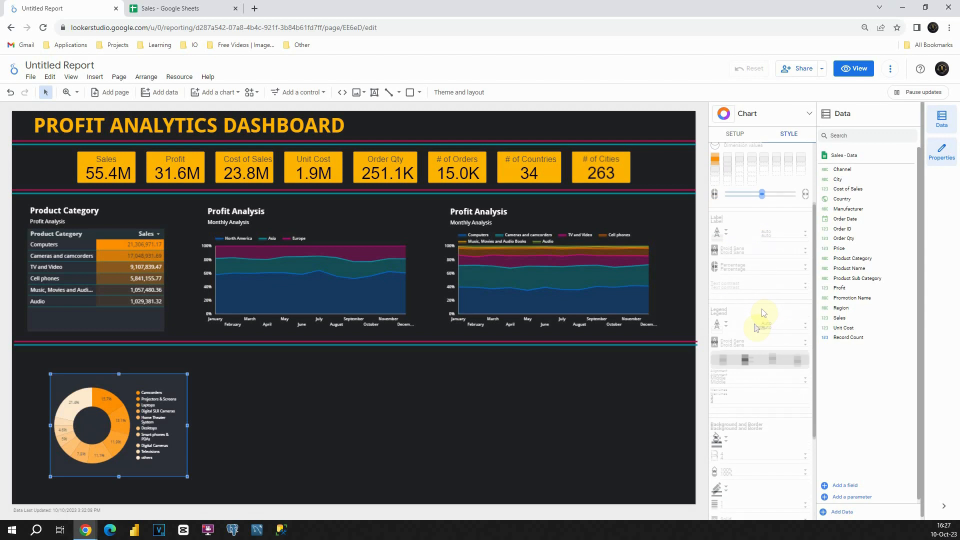
pyautogui.click(725, 359)
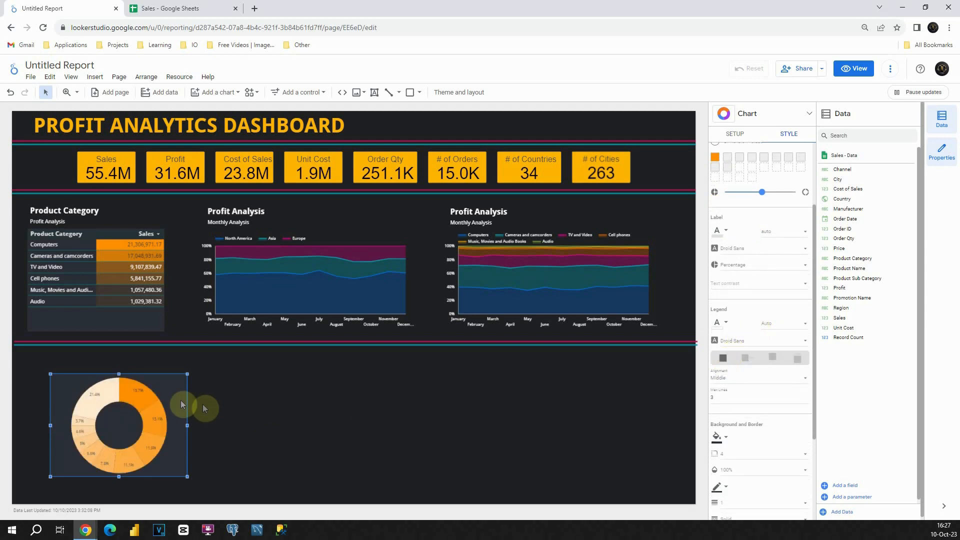
pyautogui.moveTo(166, 388); pyautogui.dragTo(143, 398)
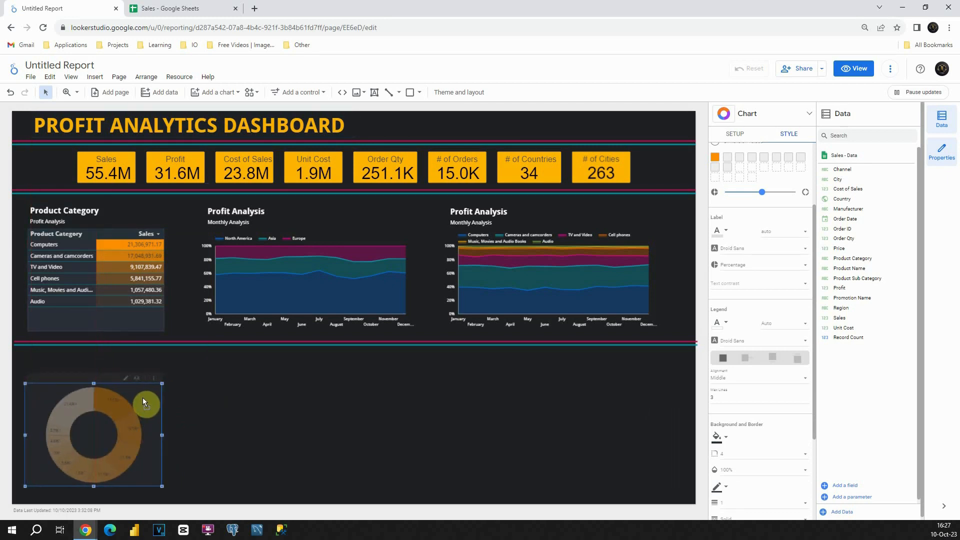
pyautogui.click(188, 391)
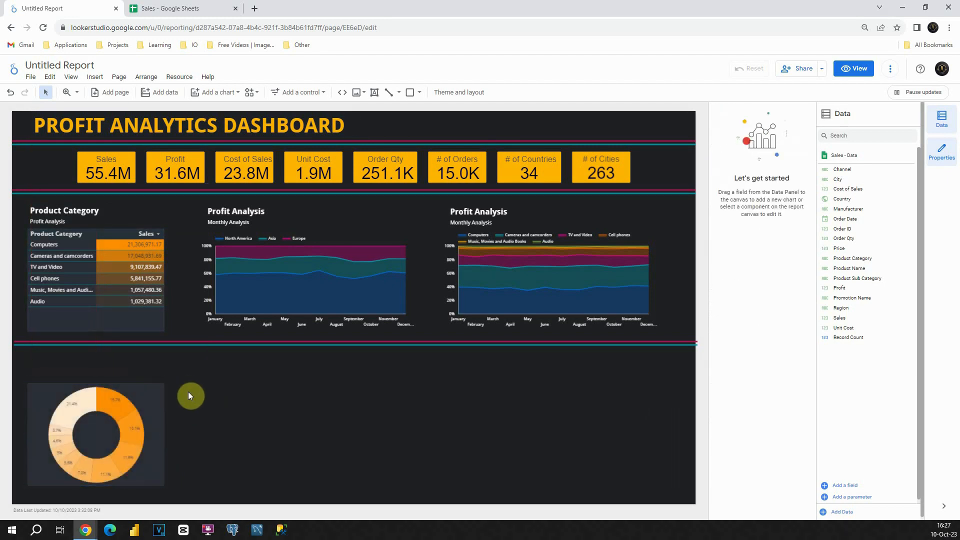
# Make the donut chart's background and border transparent.
pyautogui.click(159, 392)
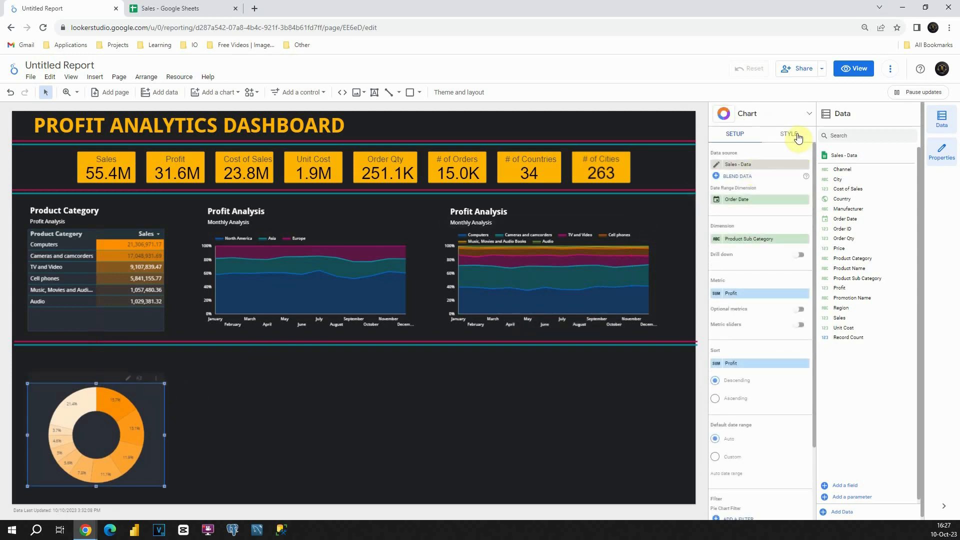
pyautogui.click(789, 135)
pyautogui.scroll(-5, 748, 268)
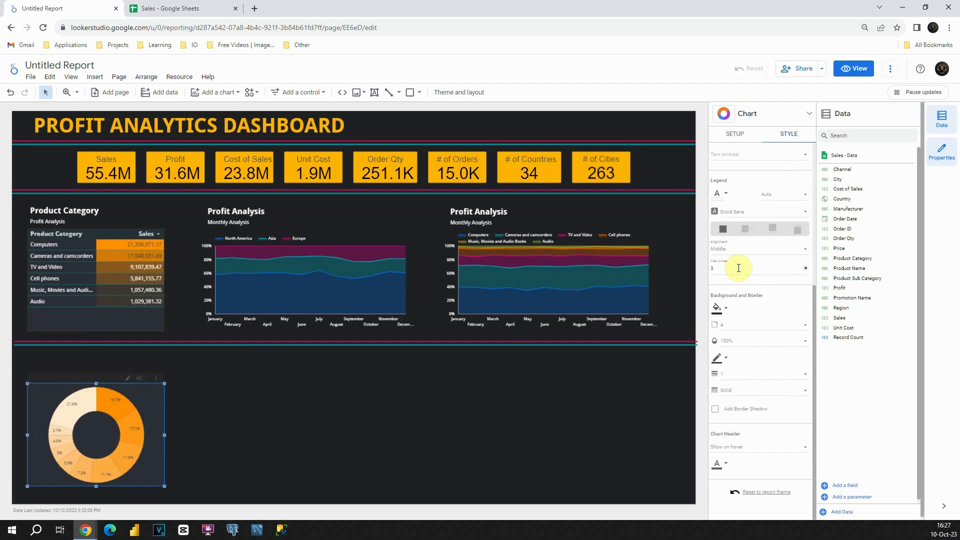
pyautogui.click(720, 307)
pyautogui.click(769, 338)
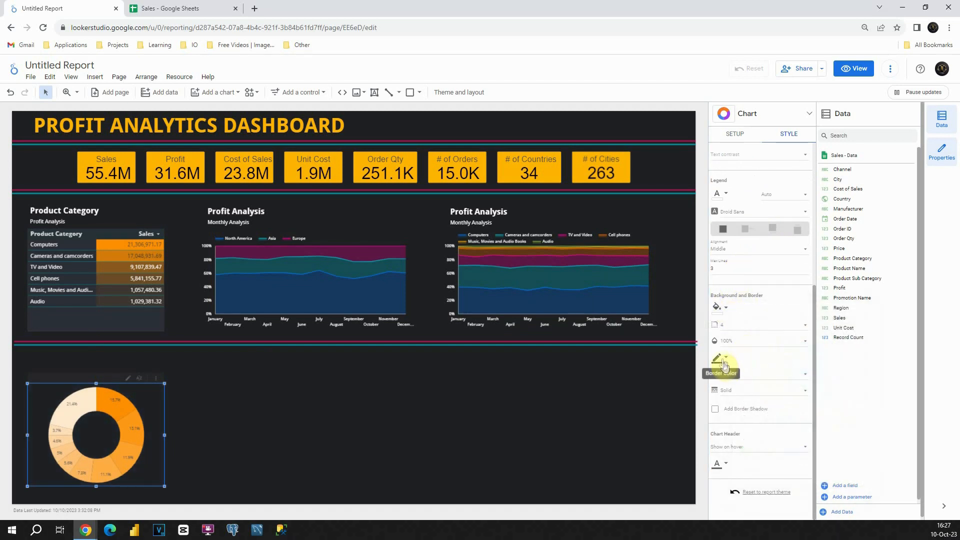
pyautogui.click(723, 358)
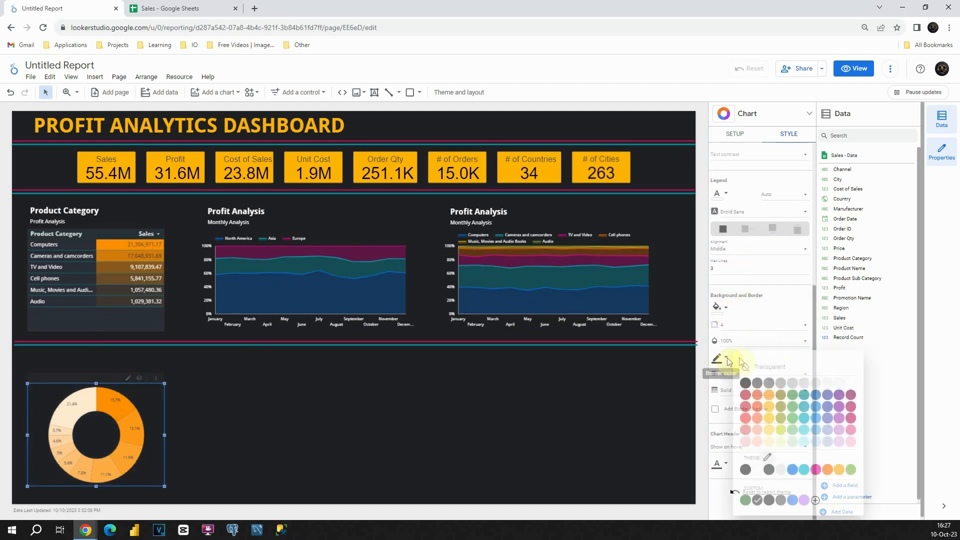
pyautogui.click(801, 369)
pyautogui.click(229, 382)
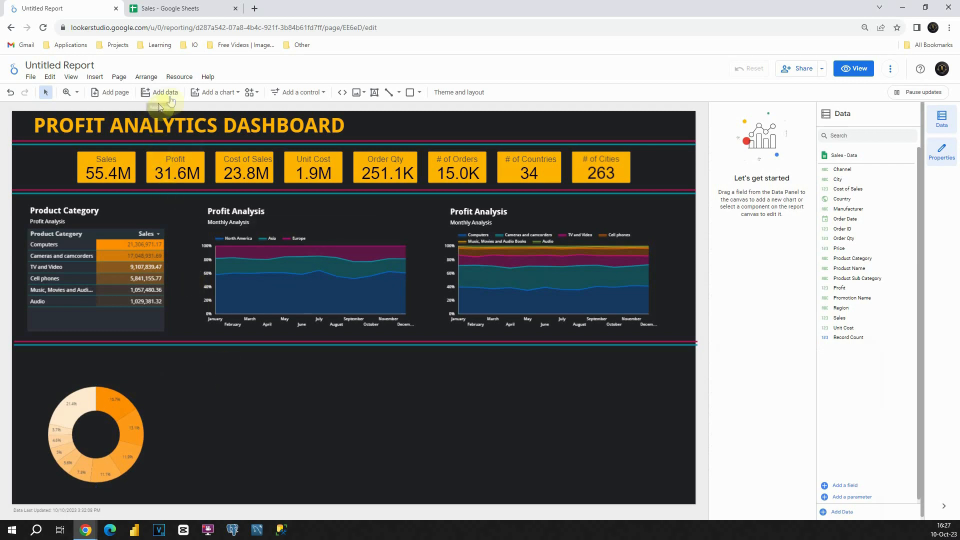
# Add a stacked column chart beside the donut chart and widen it to about the region area chart's width.
pyautogui.click(199, 94)
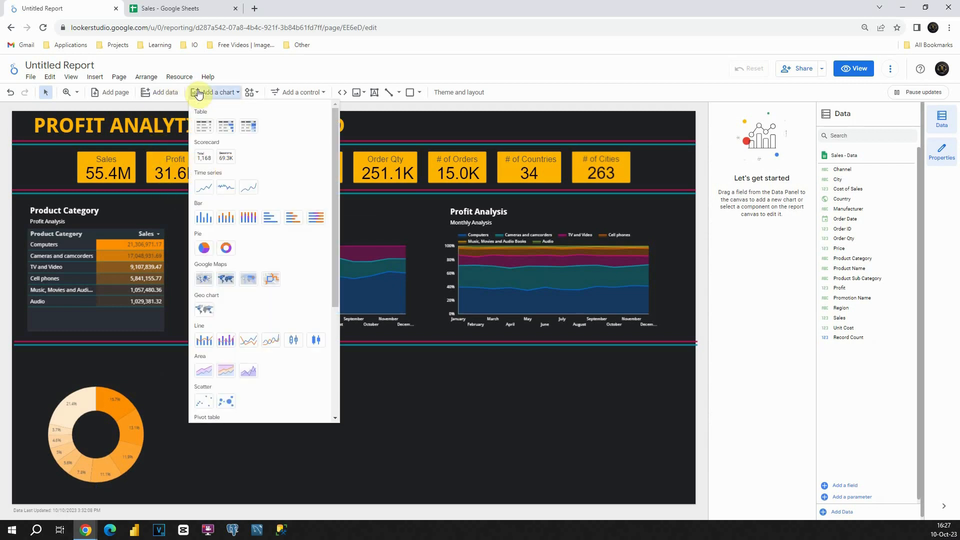
pyautogui.click(231, 221)
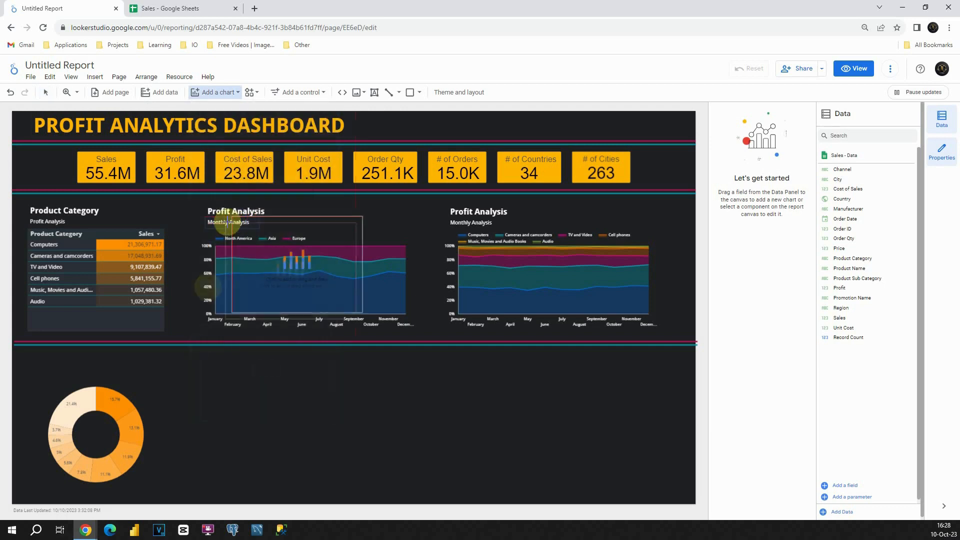
pyautogui.click(190, 385)
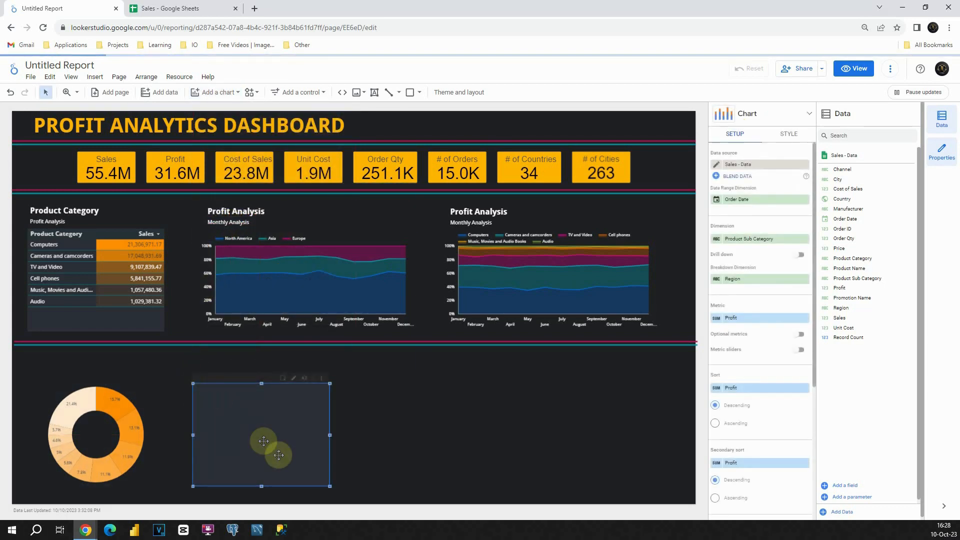
pyautogui.moveTo(328, 436); pyautogui.dragTo(390, 435)
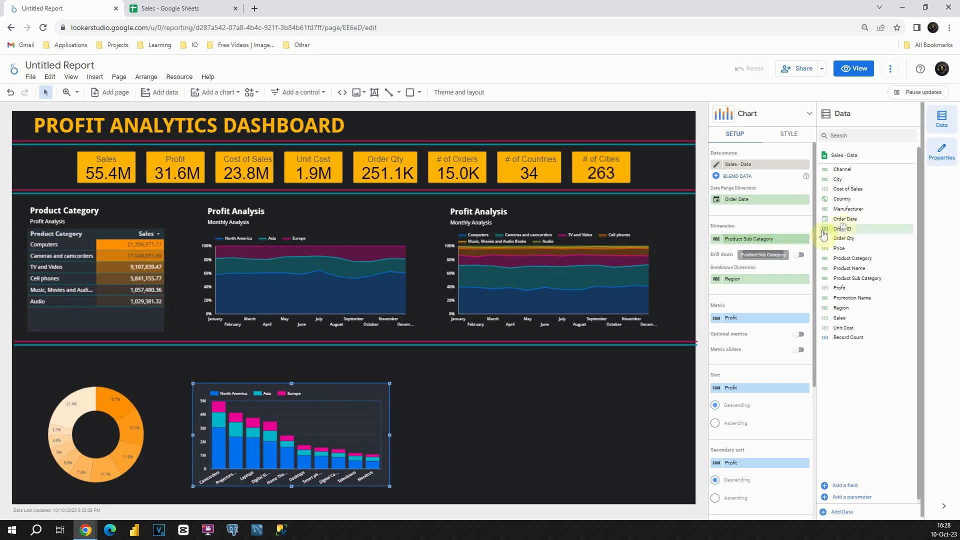
# Set the stacked column chart's dimension to Order Date with the Year Quarter data type.
pyautogui.moveTo(847, 218); pyautogui.dragTo(745, 243)
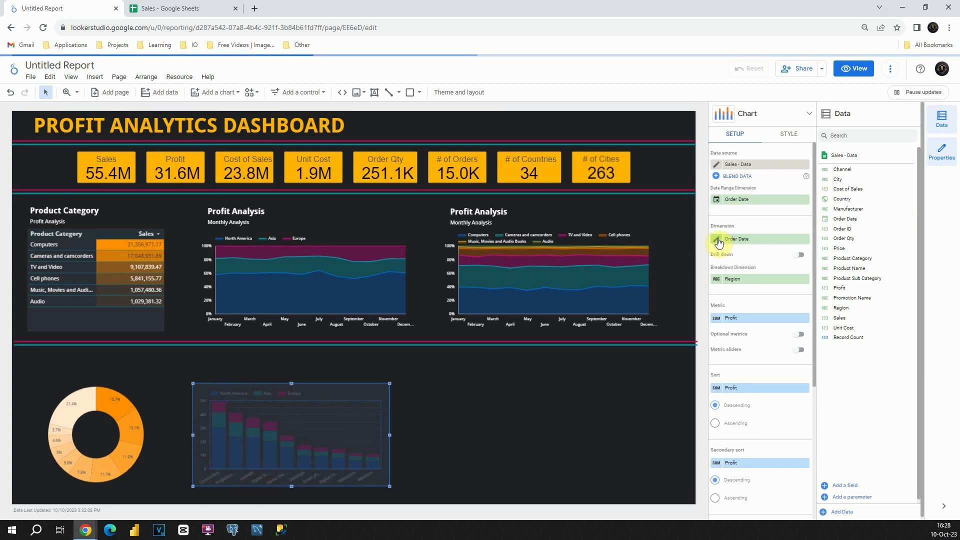
pyautogui.click(719, 242)
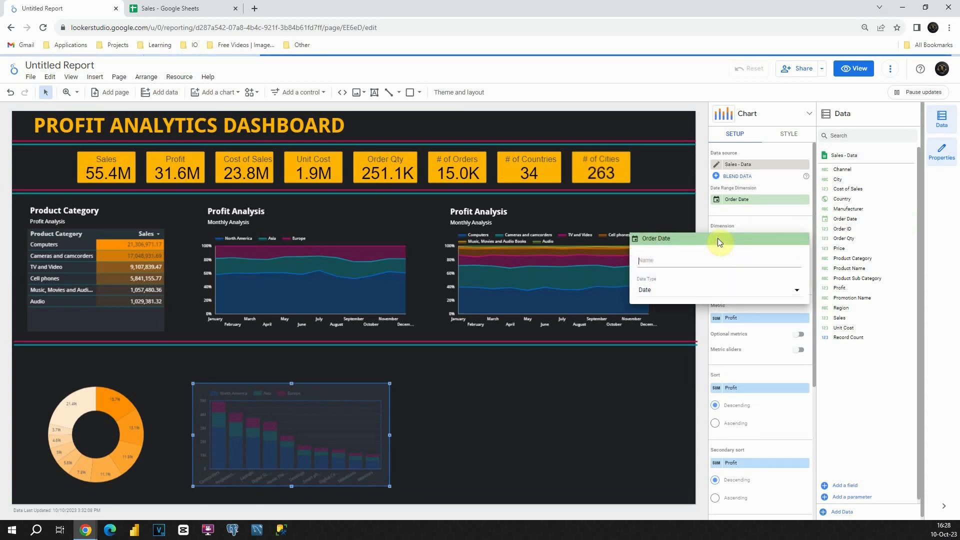
pyautogui.click(726, 292)
pyautogui.moveTo(678, 327)
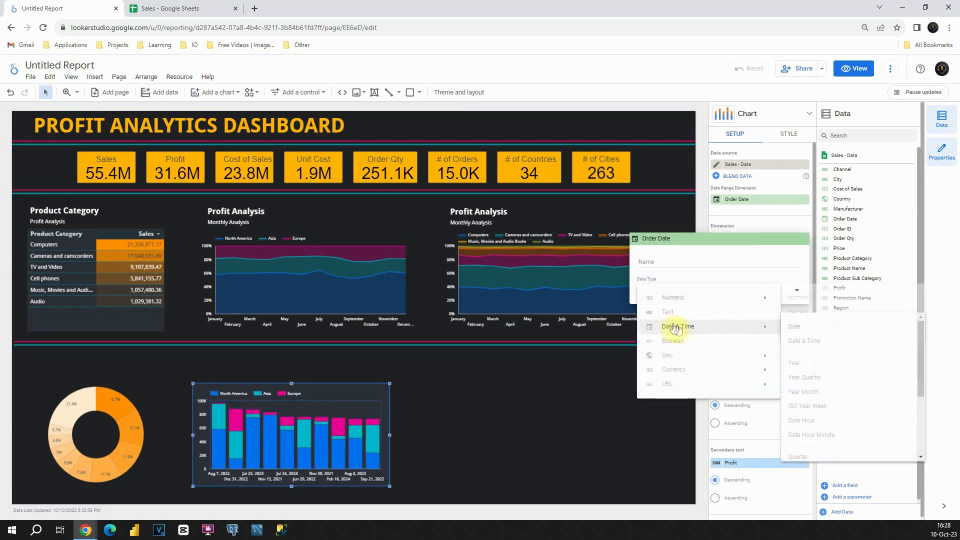
pyautogui.scroll(-2, 803, 333)
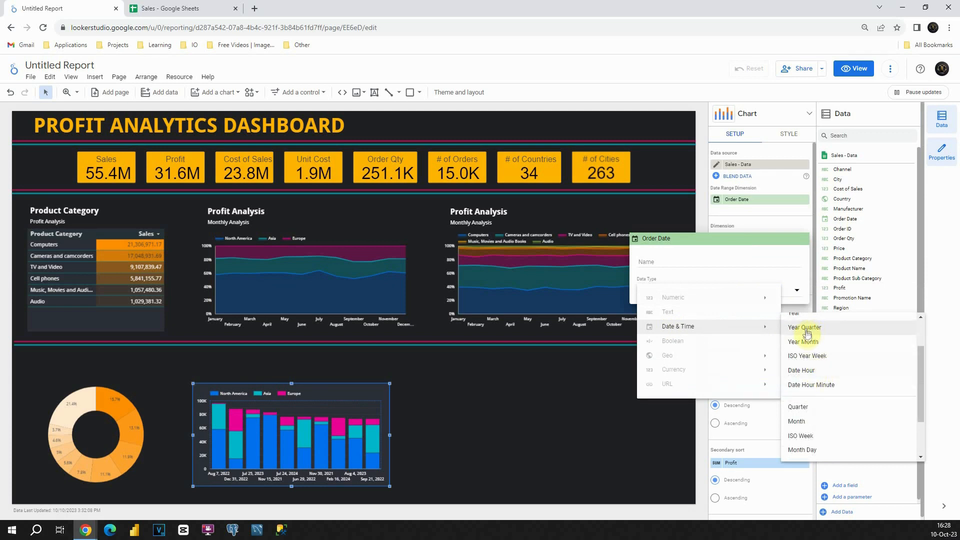
pyautogui.click(805, 328)
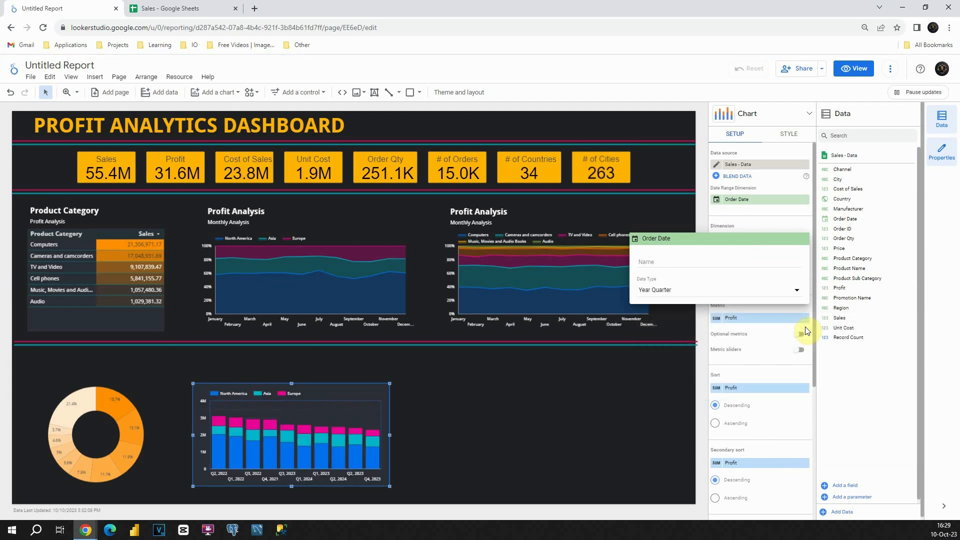
pyautogui.click(335, 385)
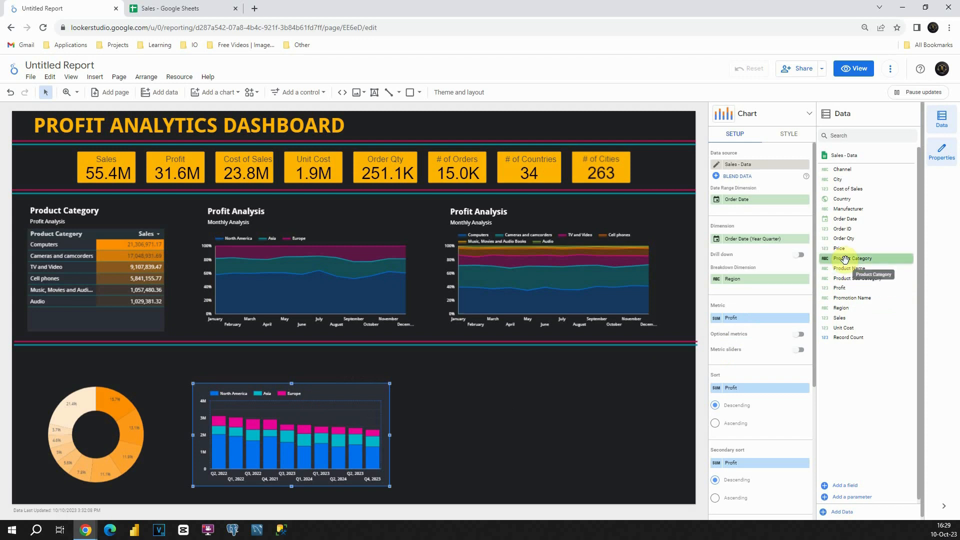
# Break the stacked column chart down by Product Category, coloring Computers amber and Music, Movies and Audio Books purple.
pyautogui.moveTo(845, 259); pyautogui.dragTo(740, 286)
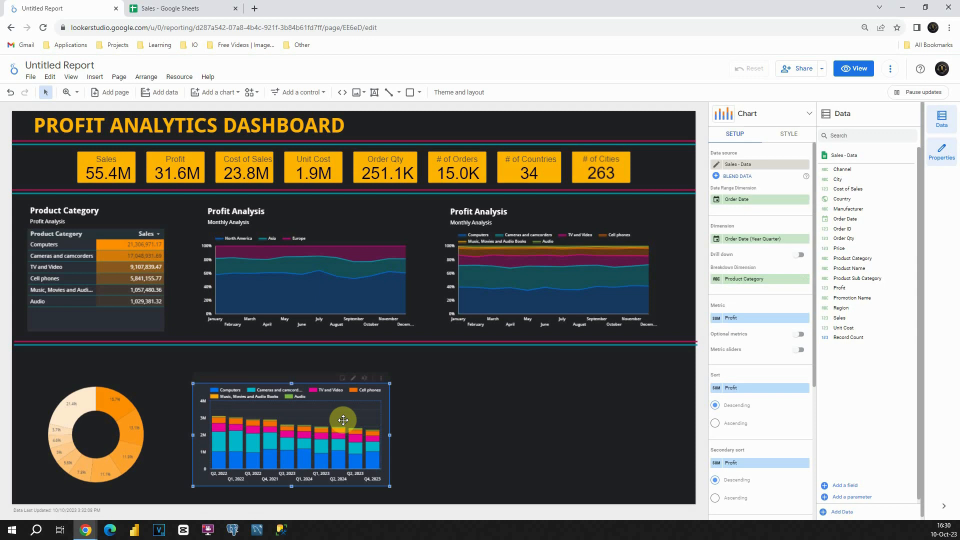
pyautogui.click(788, 136)
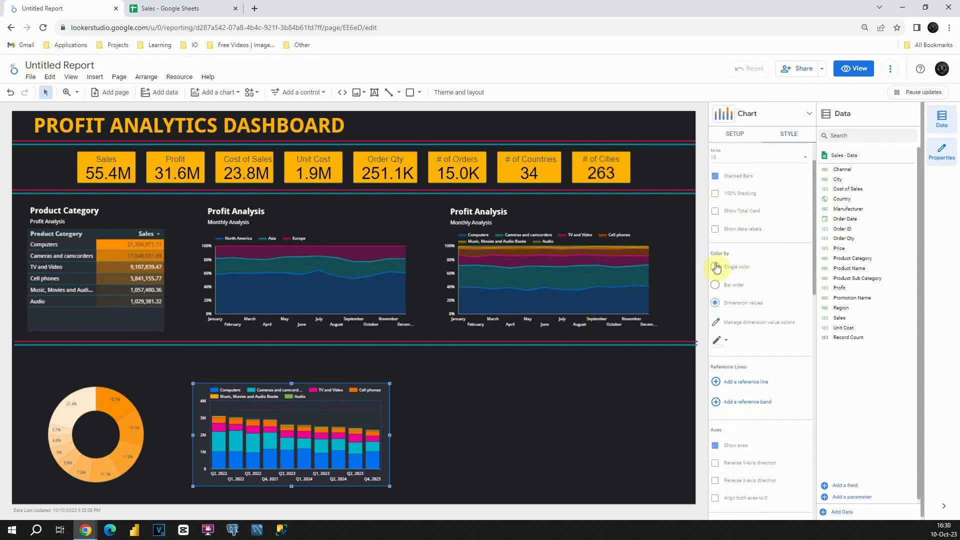
pyautogui.scroll(-1, 719, 254)
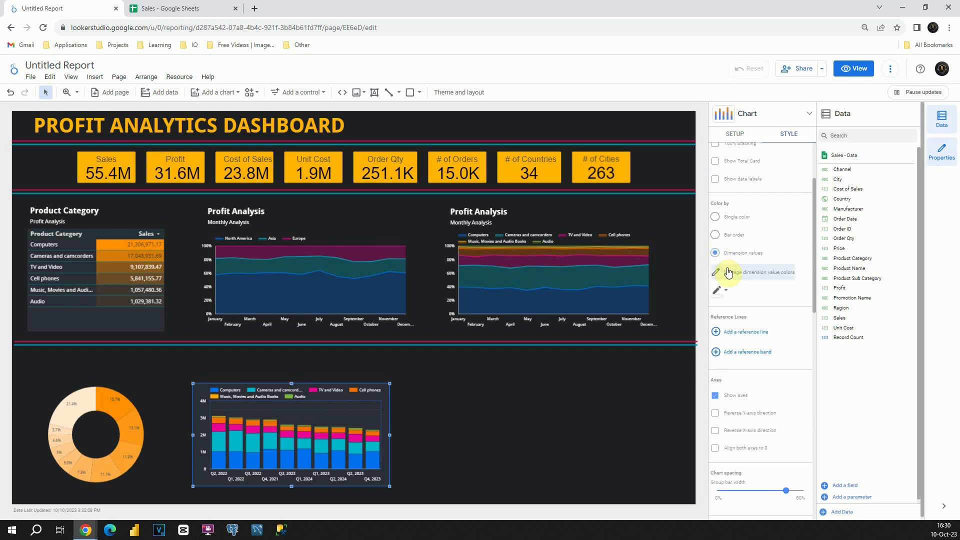
pyautogui.click(724, 272)
pyautogui.scroll(-2, 122, 369)
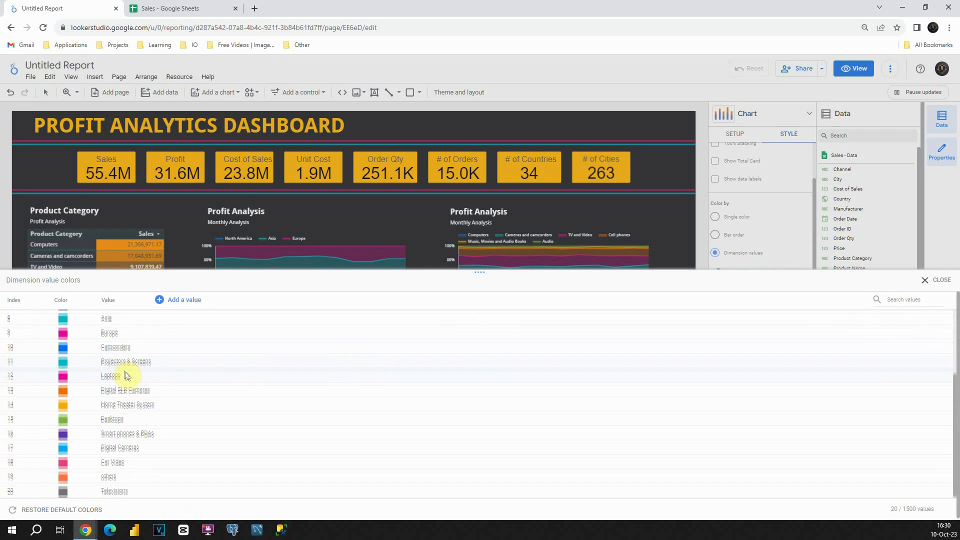
pyautogui.scroll(2, 125, 372)
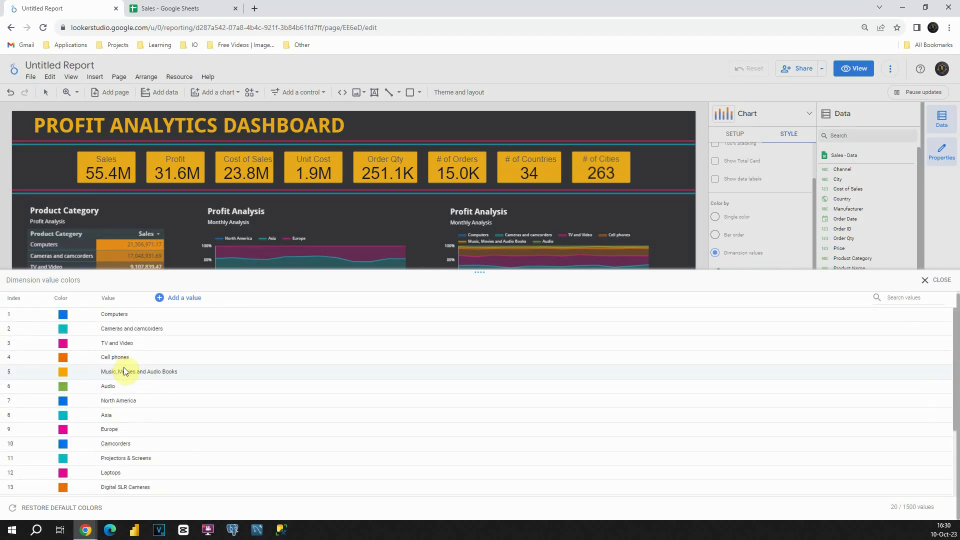
pyautogui.click(63, 314)
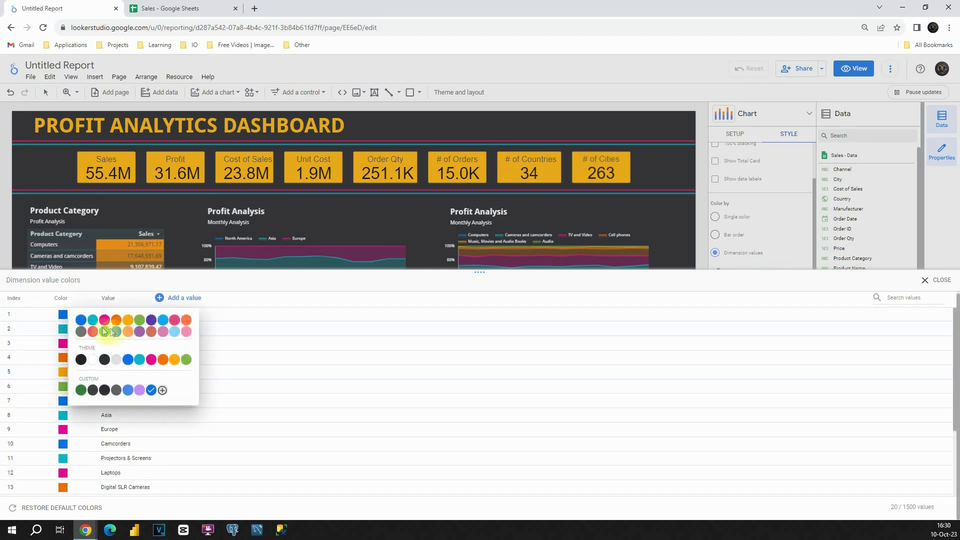
pyautogui.click(128, 322)
pyautogui.click(67, 373)
pyautogui.click(140, 392)
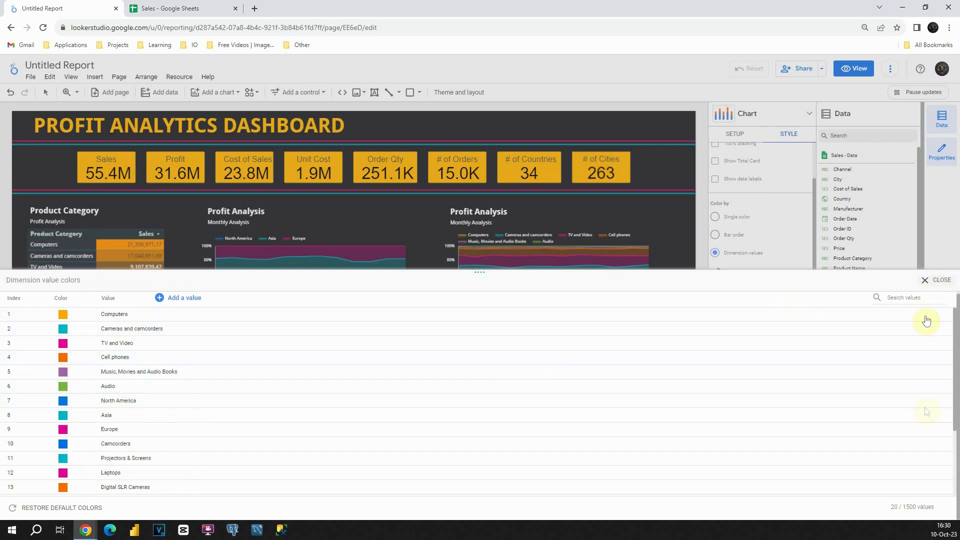
pyautogui.click(938, 280)
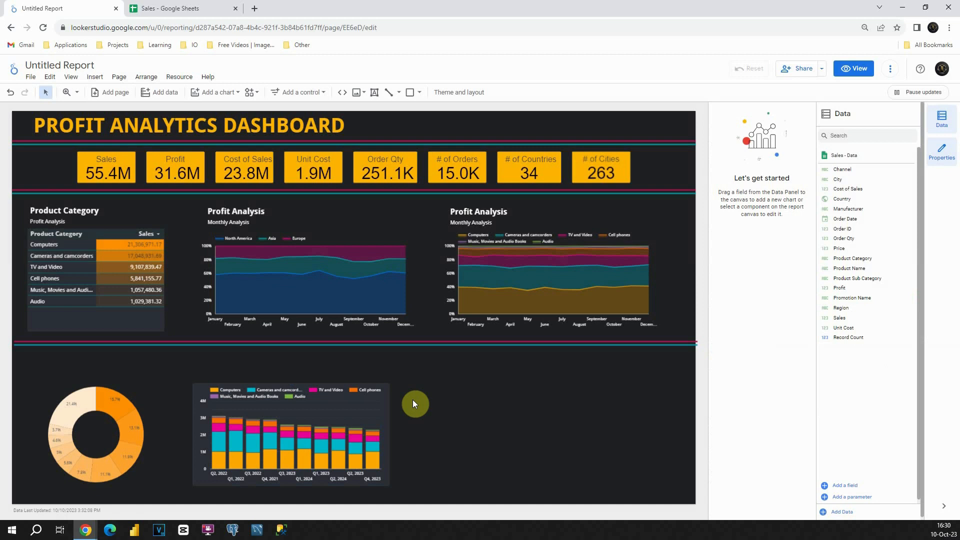
# Make the stacked column chart's background and border transparent.
pyautogui.click(386, 401)
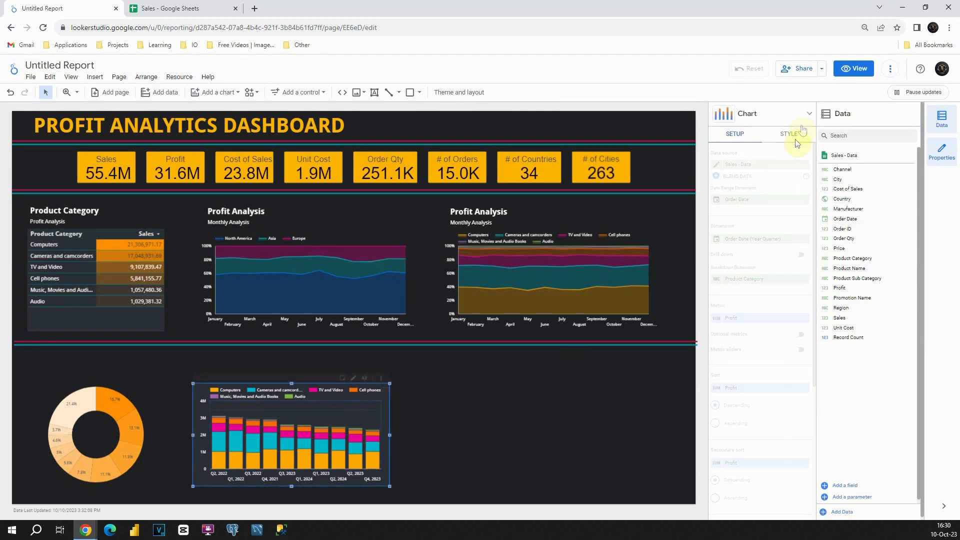
pyautogui.click(792, 134)
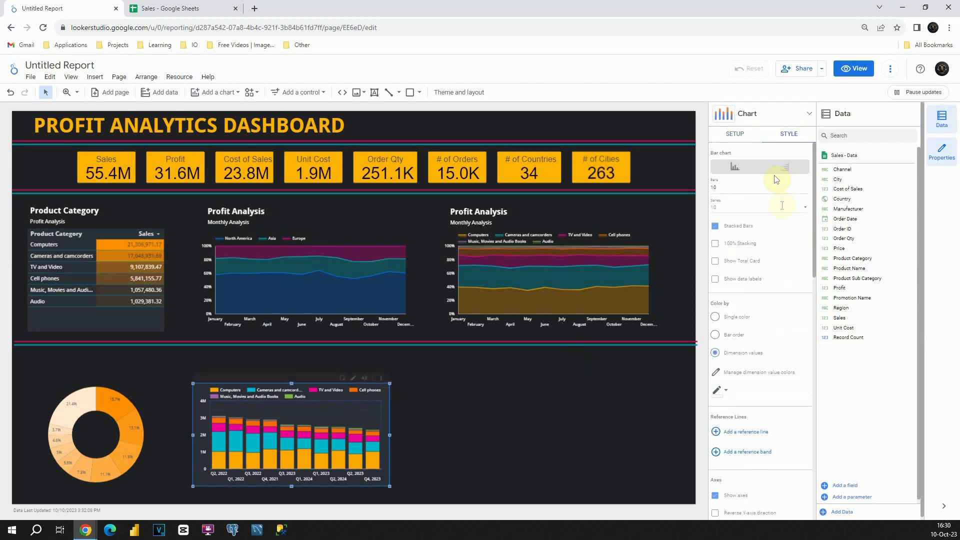
pyautogui.scroll(-8, 776, 179)
pyautogui.scroll(-5, 782, 223)
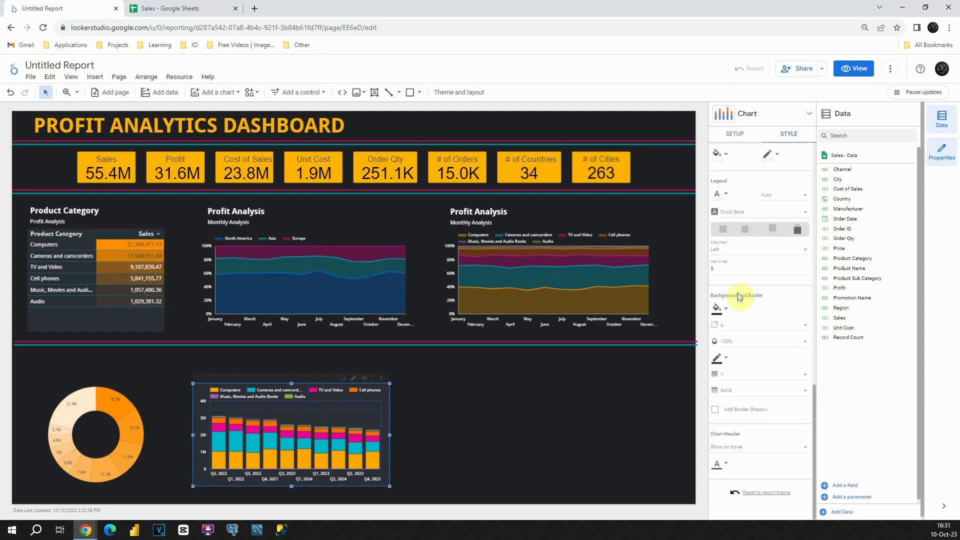
pyautogui.click(722, 308)
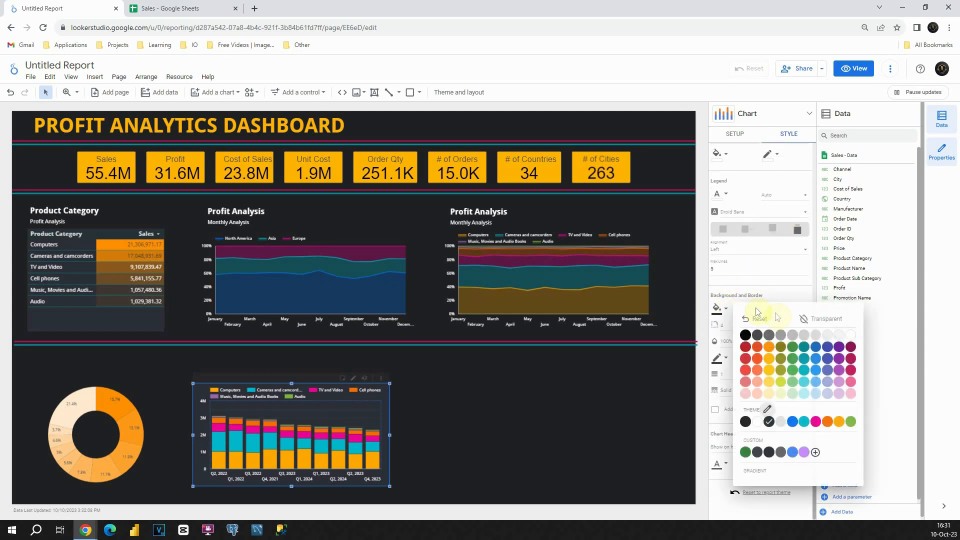
pyautogui.click(801, 320)
pyautogui.click(725, 359)
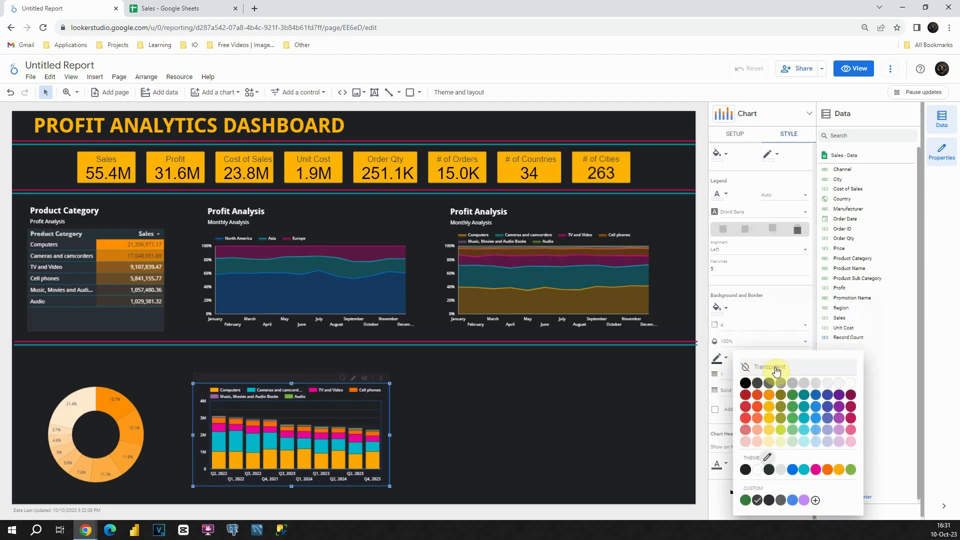
pyautogui.click(775, 369)
pyautogui.click(439, 400)
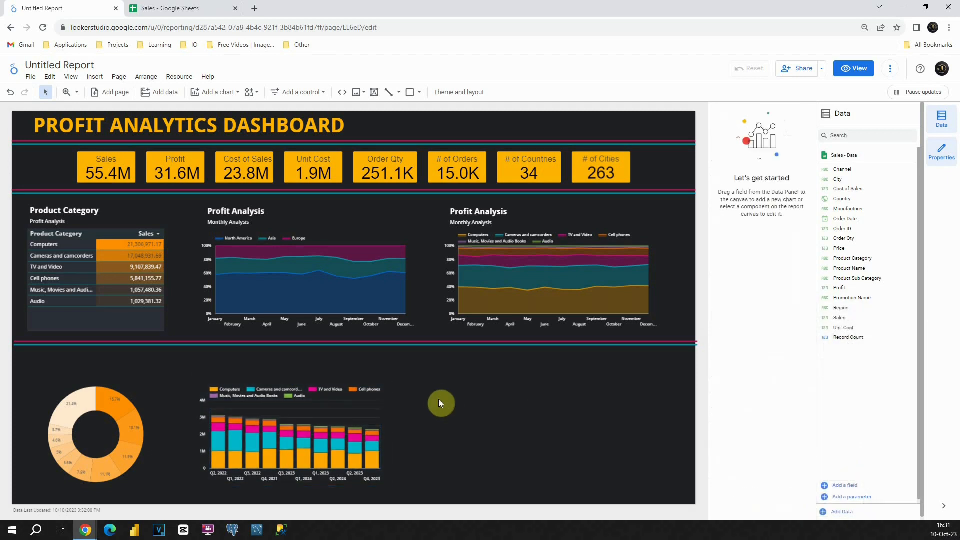
# Make the stacked column chart's gridlines transparent and clear the Cell phones cross-filter from the dashboard.
pyautogui.click(372, 391)
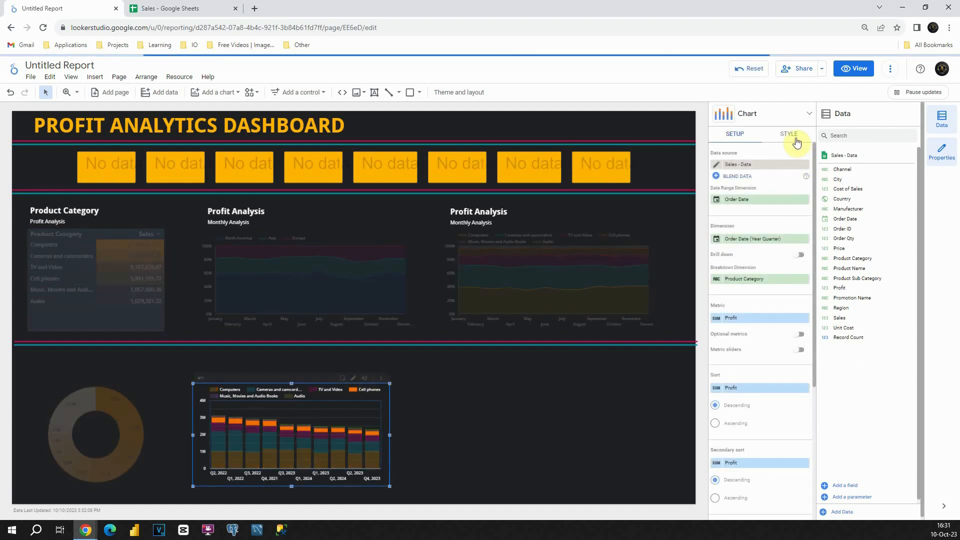
pyautogui.scroll(-10, 784, 259)
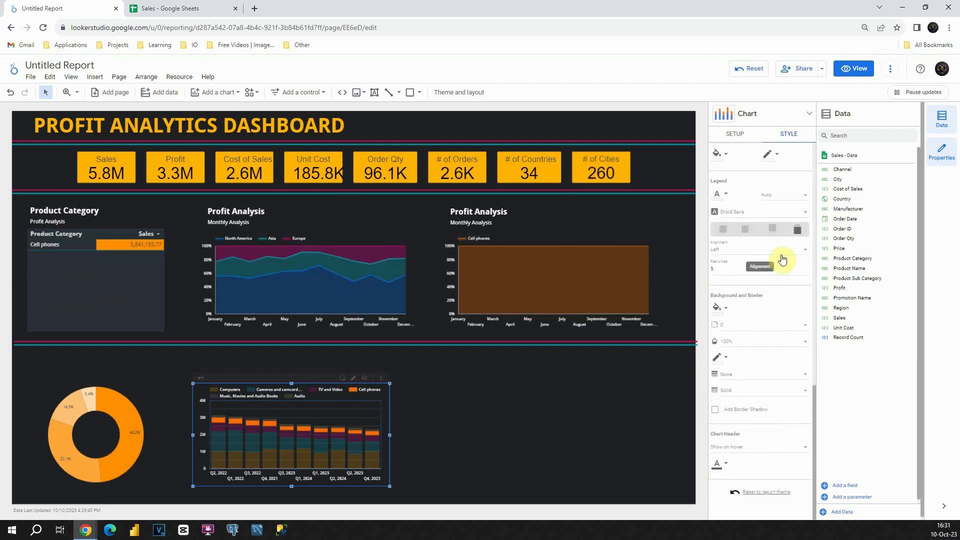
pyautogui.scroll(2, 783, 259)
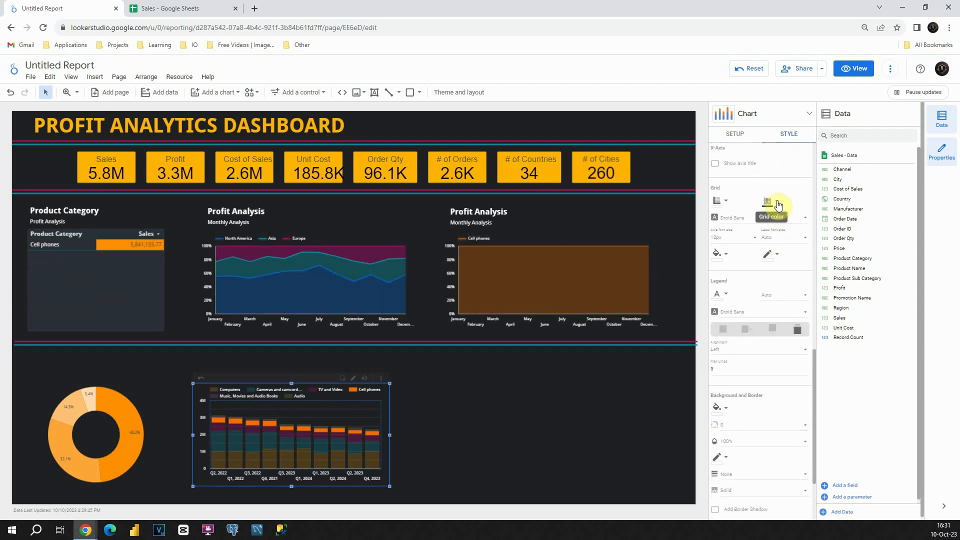
pyautogui.click(774, 204)
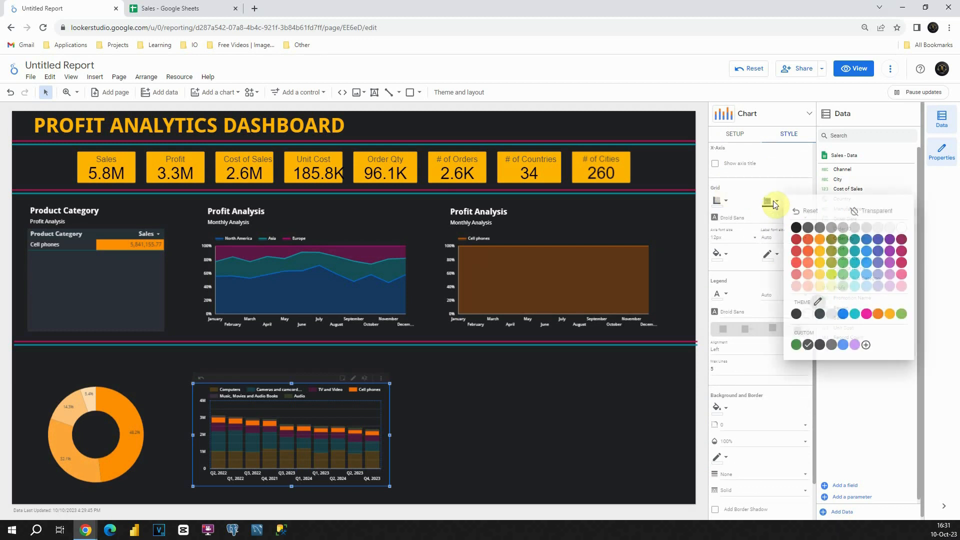
pyautogui.click(867, 216)
pyautogui.click(458, 410)
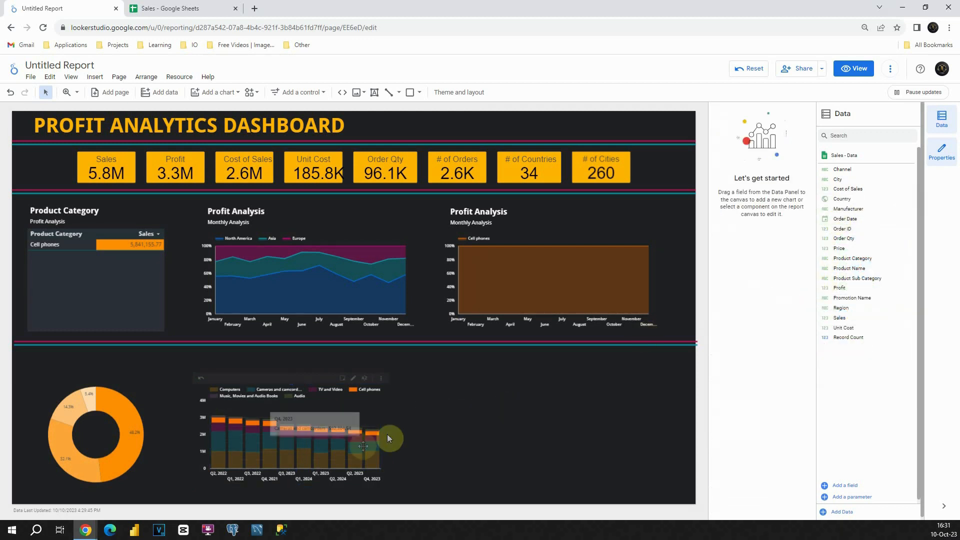
pyautogui.click(359, 449)
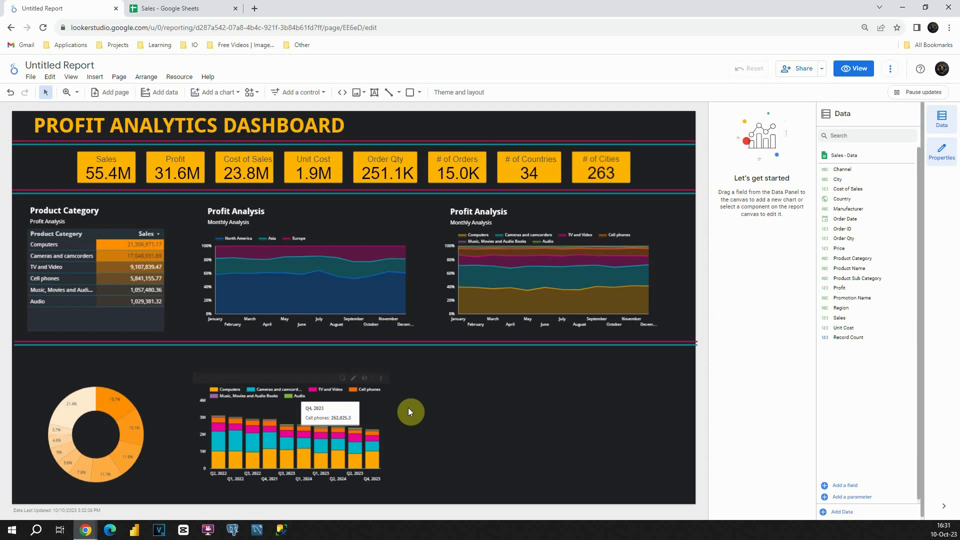
# Place a copy of the Product Category table beside the stacked column chart and widen it to the category area chart's outer edge.
pyautogui.click(146, 320)
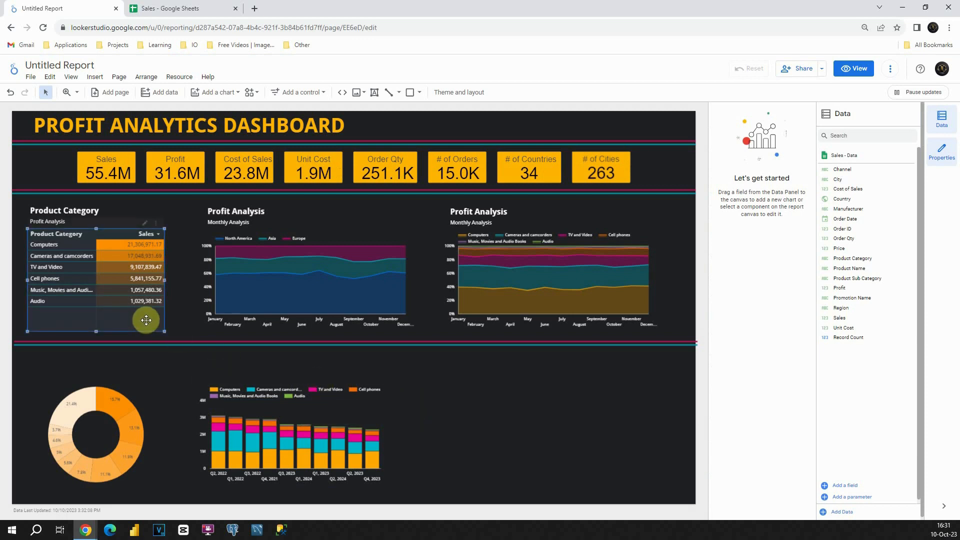
pyautogui.moveTo(170, 326); pyautogui.dragTo(506, 464)
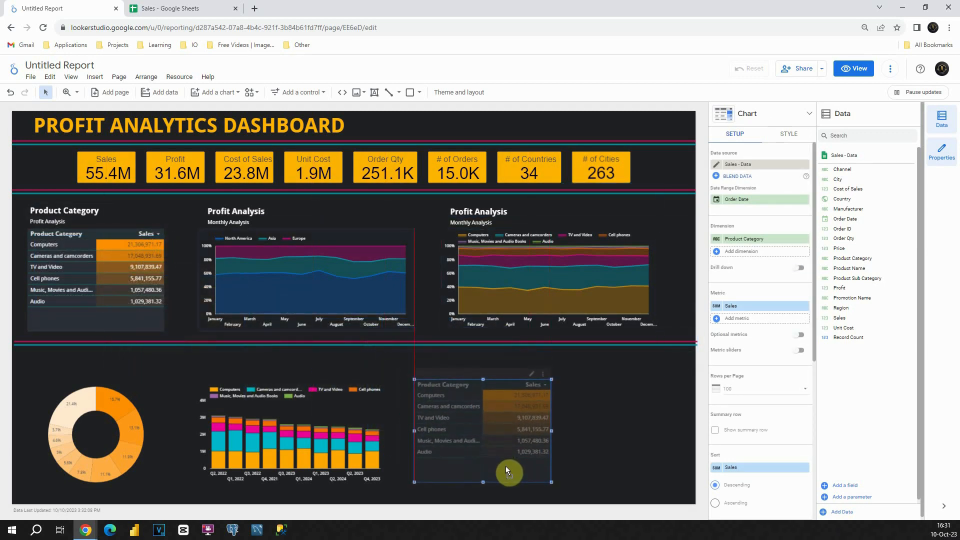
pyautogui.moveTo(553, 431); pyautogui.dragTo(660, 424)
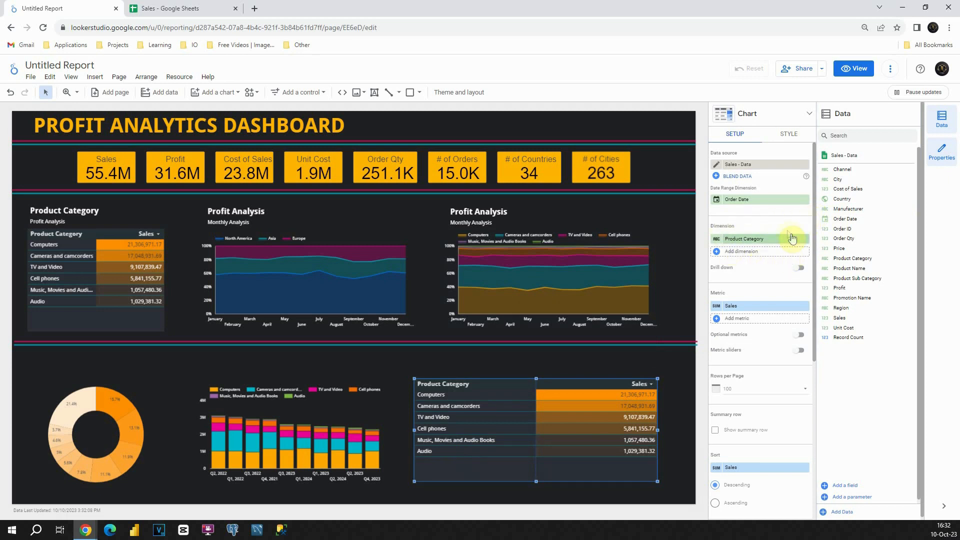
# Set the copied table's dimension to Product Sub Category and add Profit and Unit Cost as metrics after Sales.
pyautogui.moveTo(851, 280); pyautogui.dragTo(749, 241)
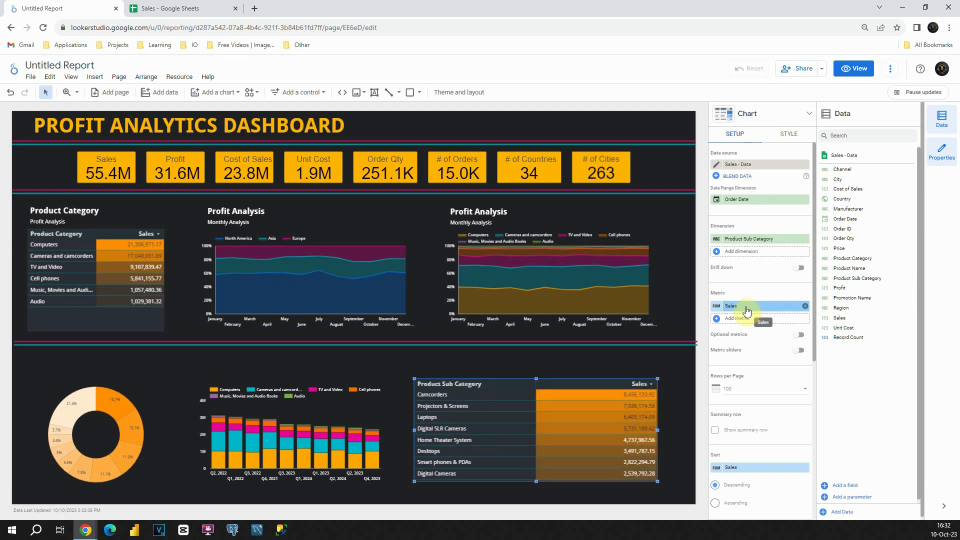
pyautogui.moveTo(840, 287); pyautogui.dragTo(776, 324)
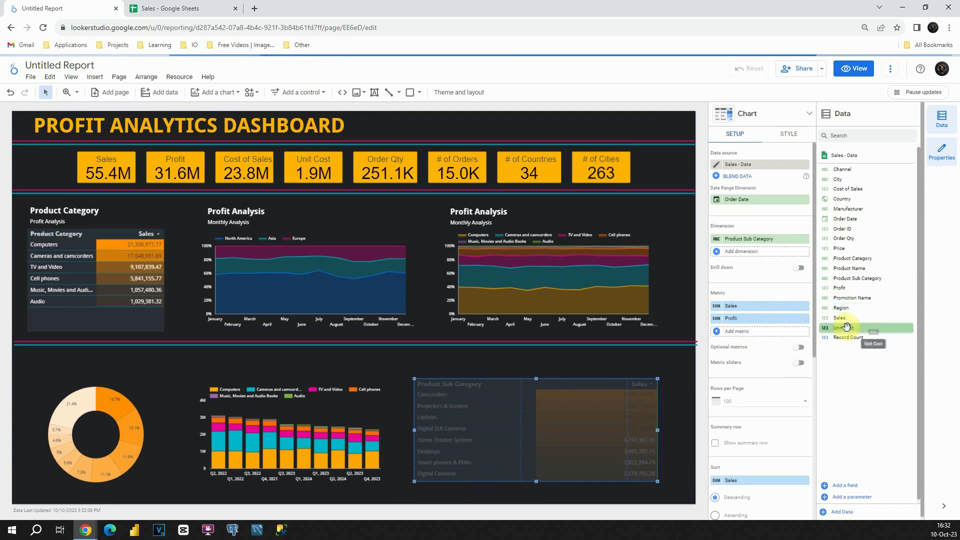
pyautogui.moveTo(847, 327); pyautogui.dragTo(755, 337)
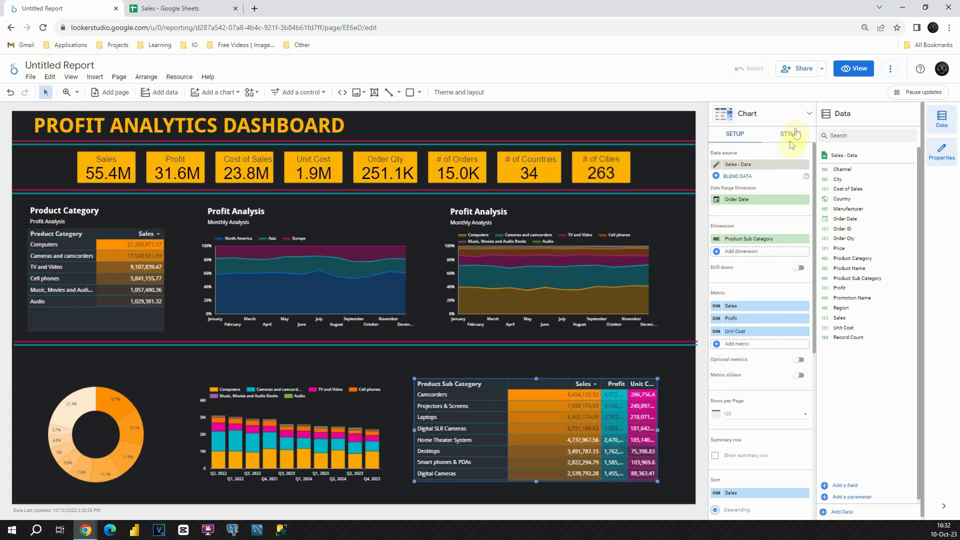
# Change the Product Sub Category heatmap table's chart type to Table with bars.
pyautogui.click(810, 116)
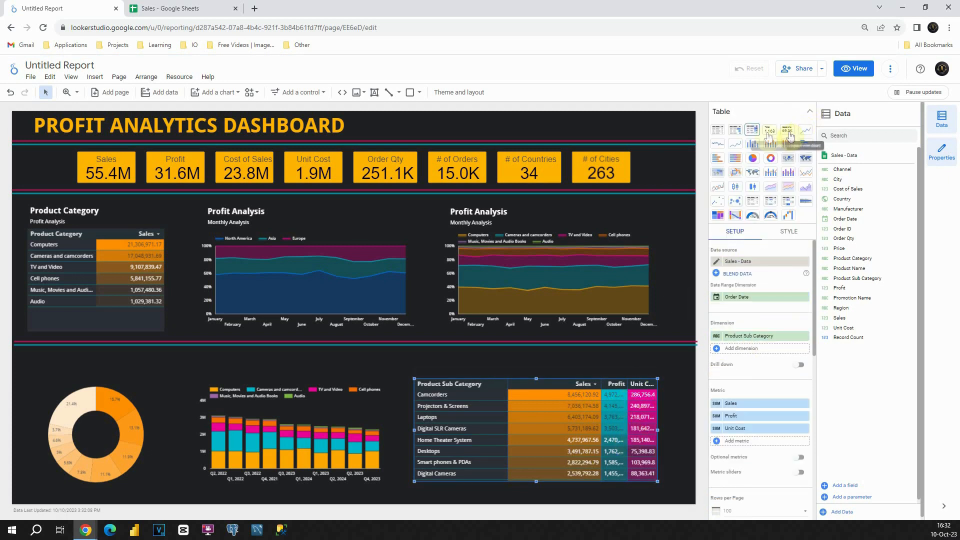
pyautogui.click(738, 134)
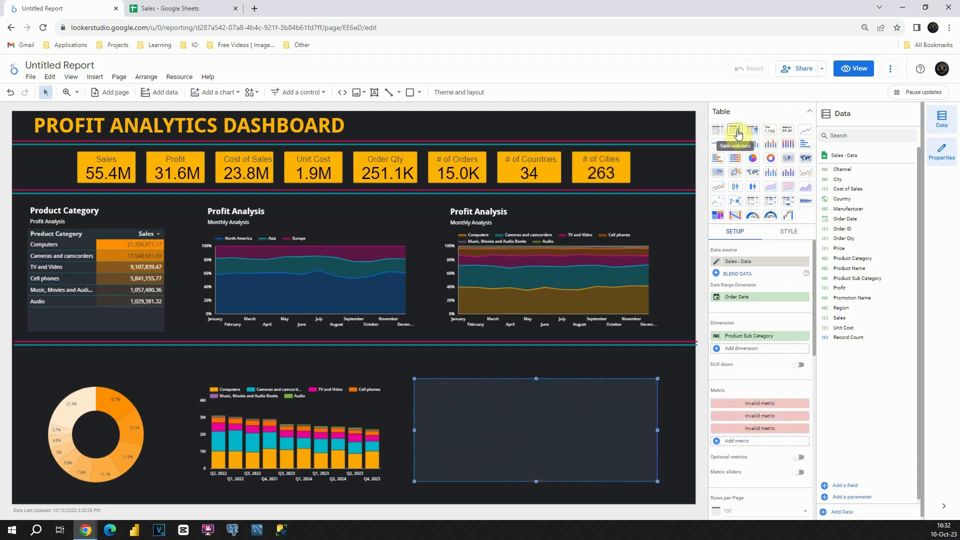
pyautogui.click(623, 358)
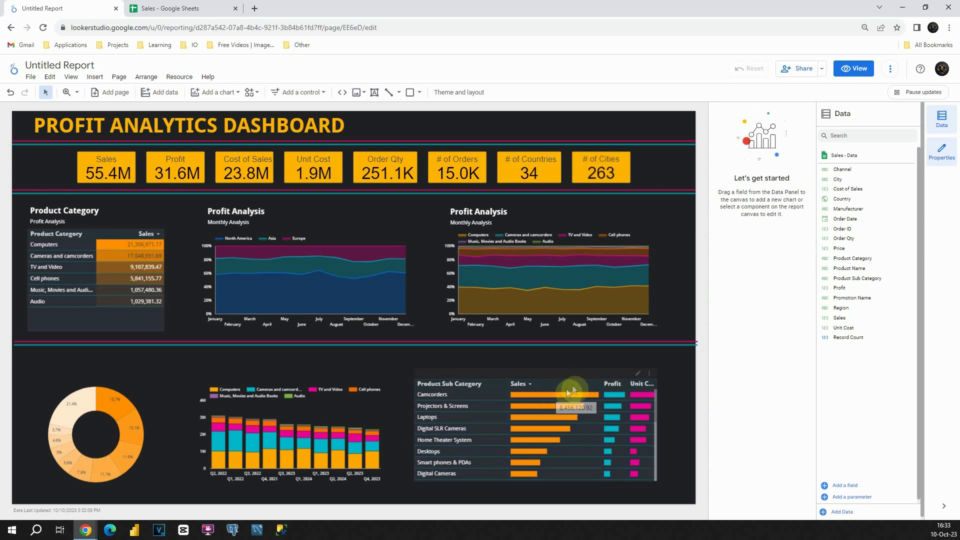
# Show numbers beside the bars for the Sales, Profit and Unit Cost columns of the Product Sub Category table.
pyautogui.click(579, 379)
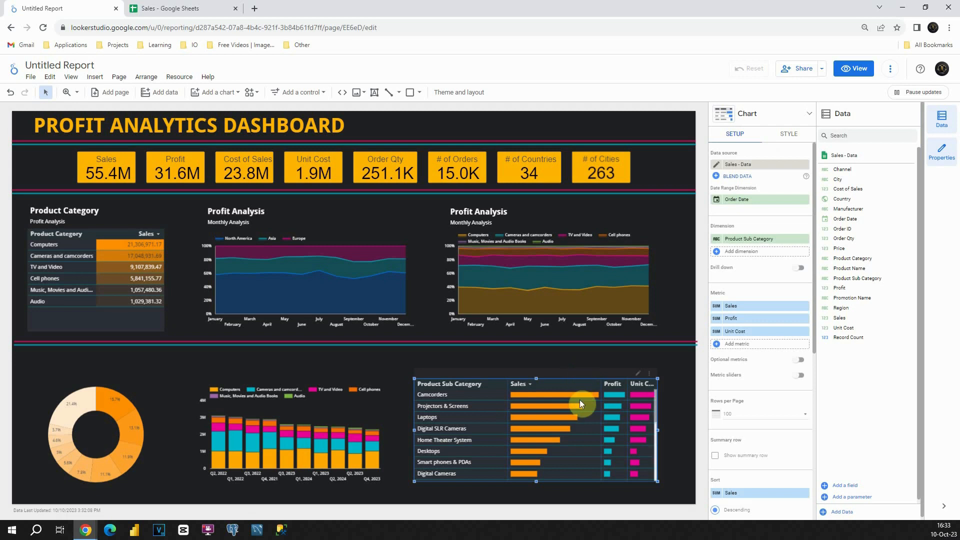
pyautogui.click(795, 136)
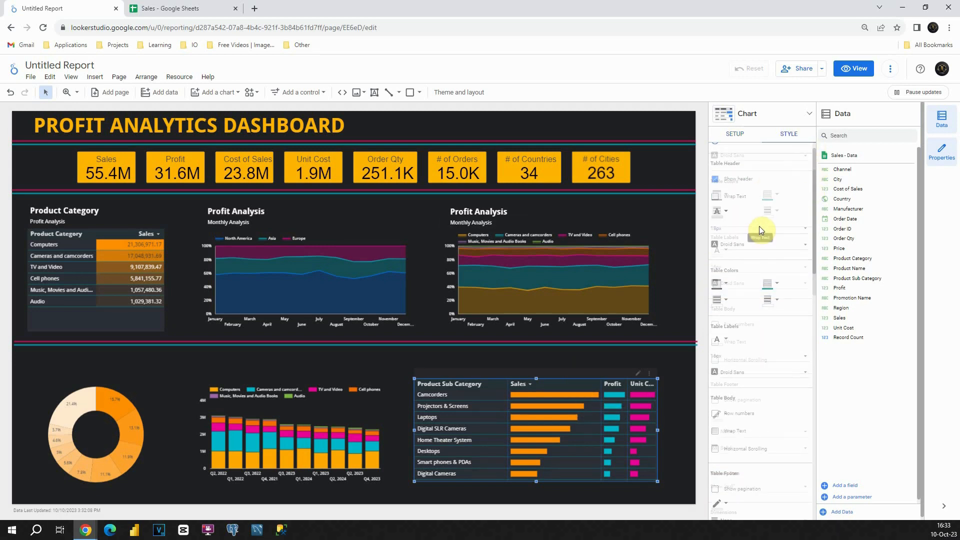
pyautogui.scroll(-6, 760, 230)
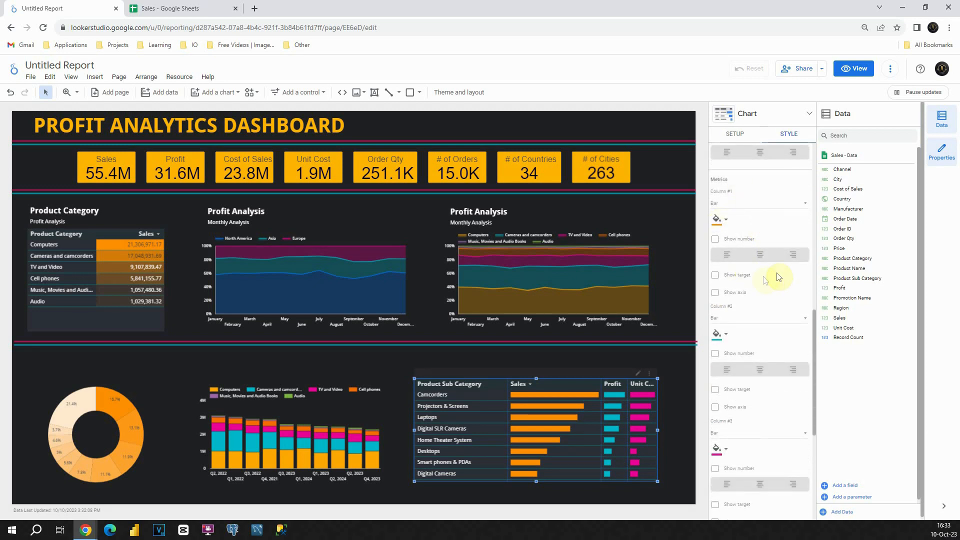
pyautogui.click(716, 240)
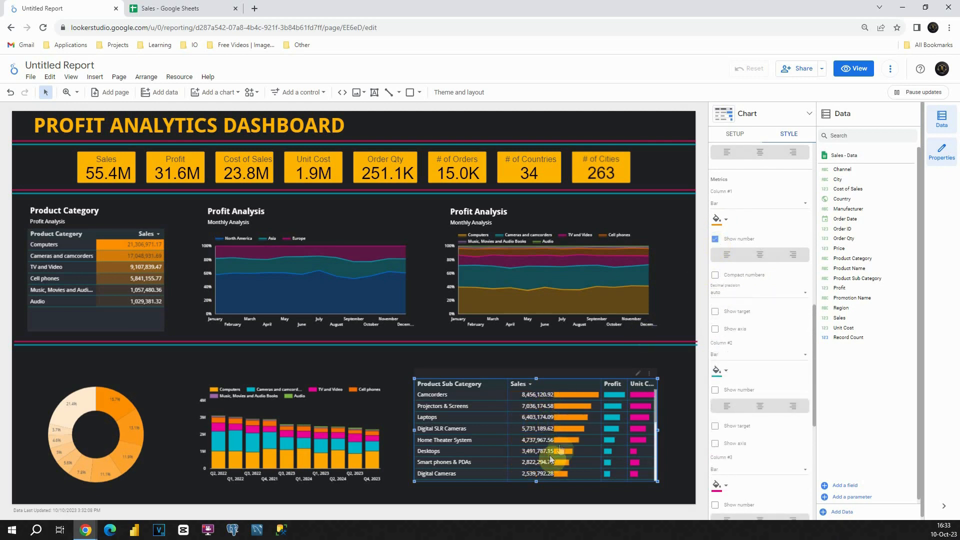
pyautogui.click(715, 390)
pyautogui.scroll(-3, 718, 400)
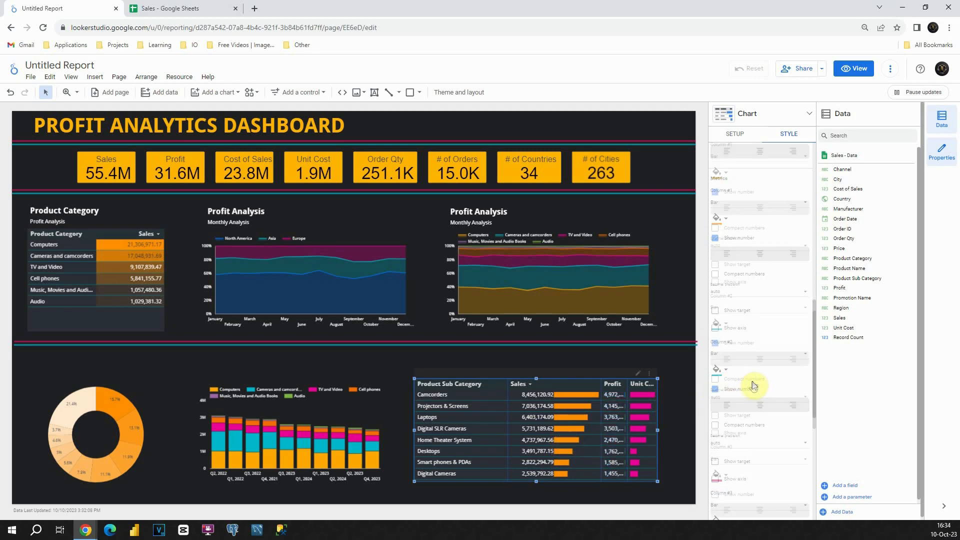
pyautogui.scroll(-1, 722, 410)
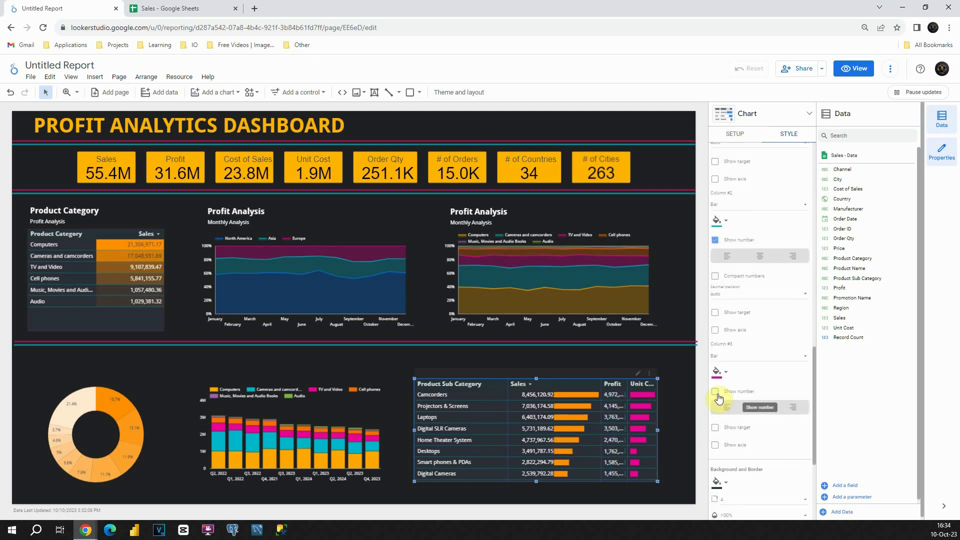
pyautogui.click(717, 394)
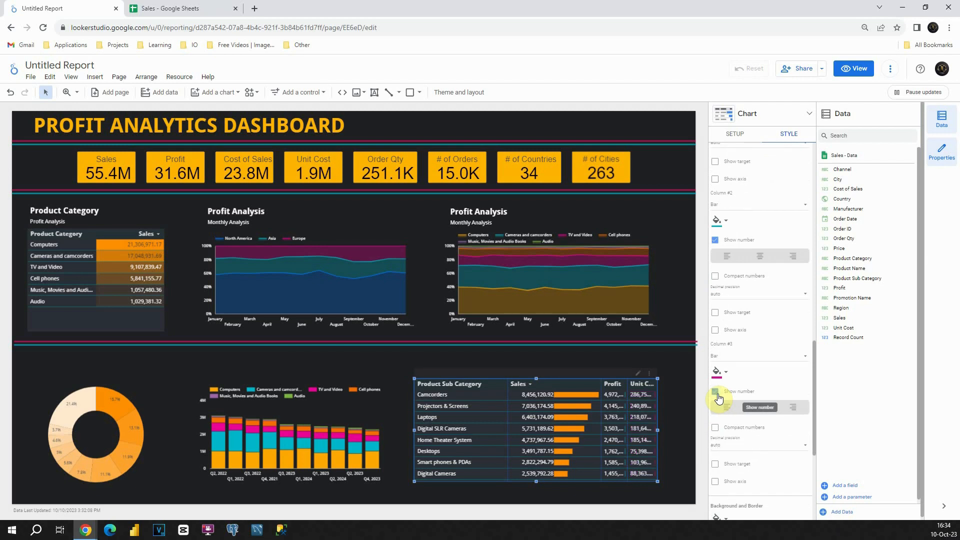
# Turn on compact numbers for the Unit Cost, Profit and Sales columns of the Product Sub Category table.
pyautogui.click(716, 428)
pyautogui.click(715, 276)
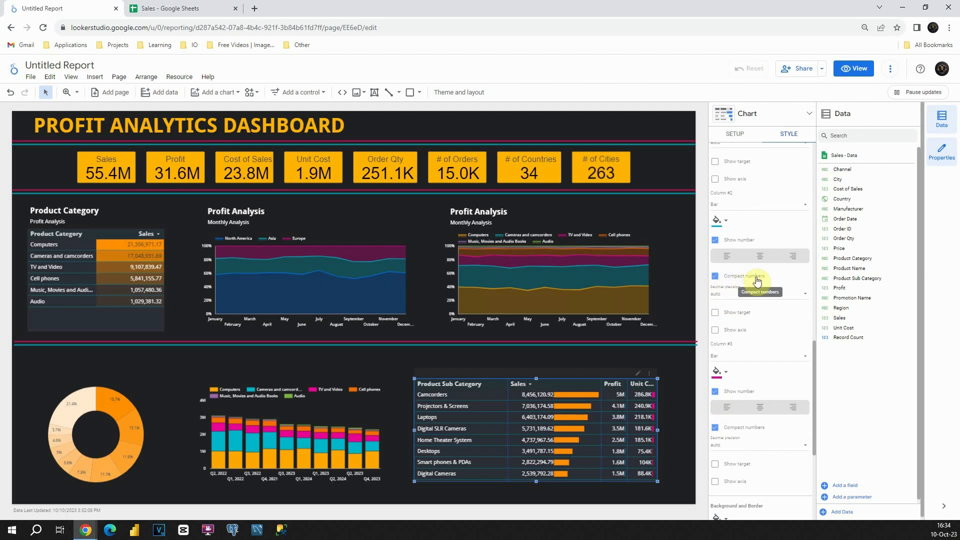
pyautogui.scroll(2, 747, 270)
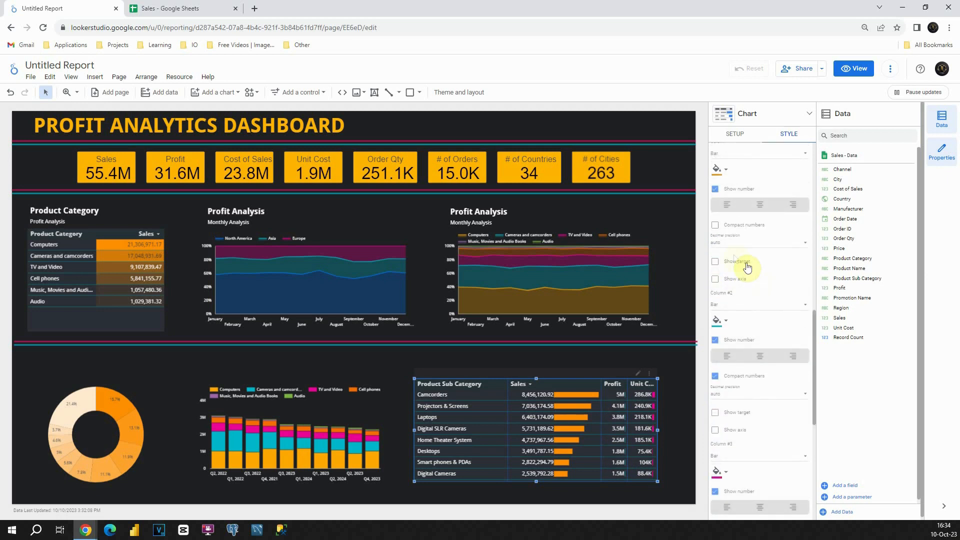
pyautogui.click(715, 228)
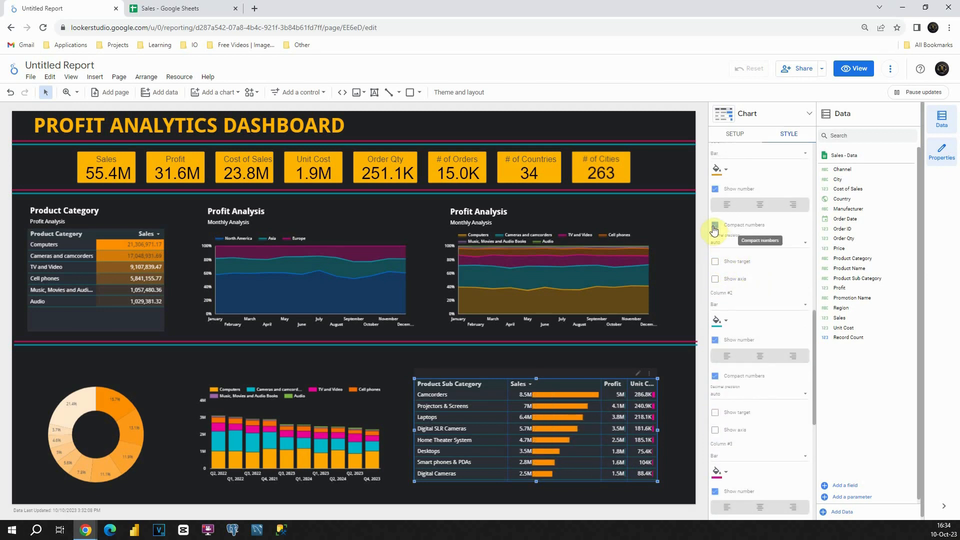
# Narrow the sub-category table's Product Sub Category and Sales columns so that Profit and Unit Cost get wider, roughly equal columns.
pyautogui.moveTo(600, 384); pyautogui.dragTo(566, 384)
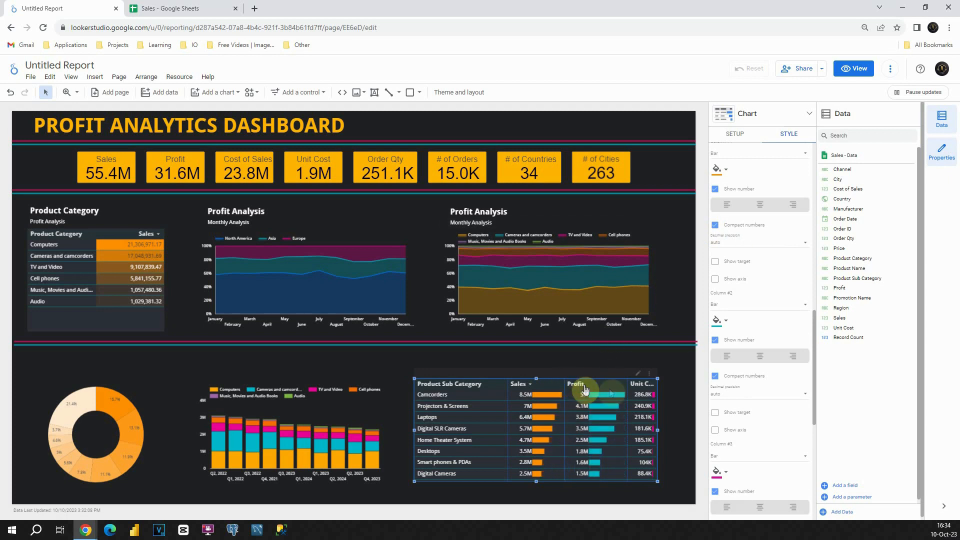
pyautogui.moveTo(627, 385); pyautogui.dragTo(614, 387)
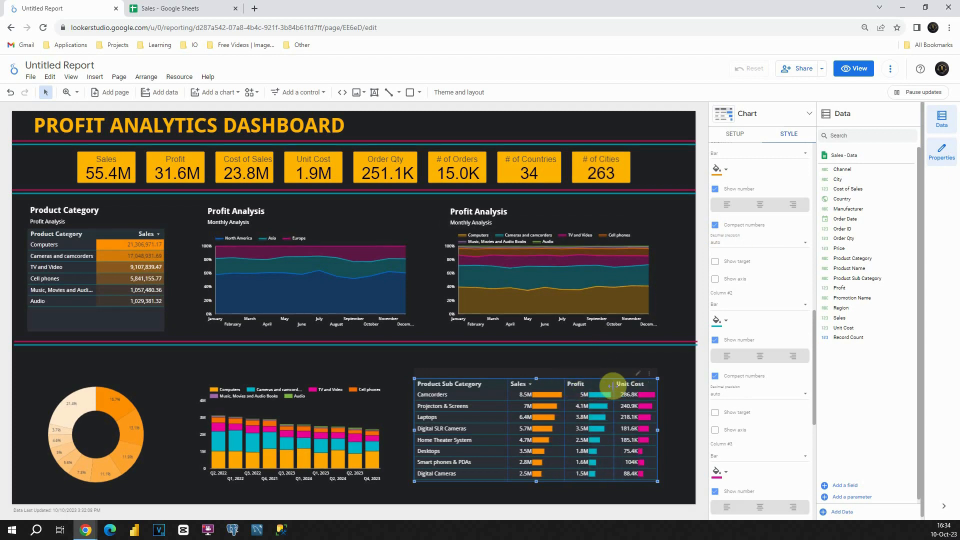
pyautogui.moveTo(493, 386); pyautogui.dragTo(491, 387)
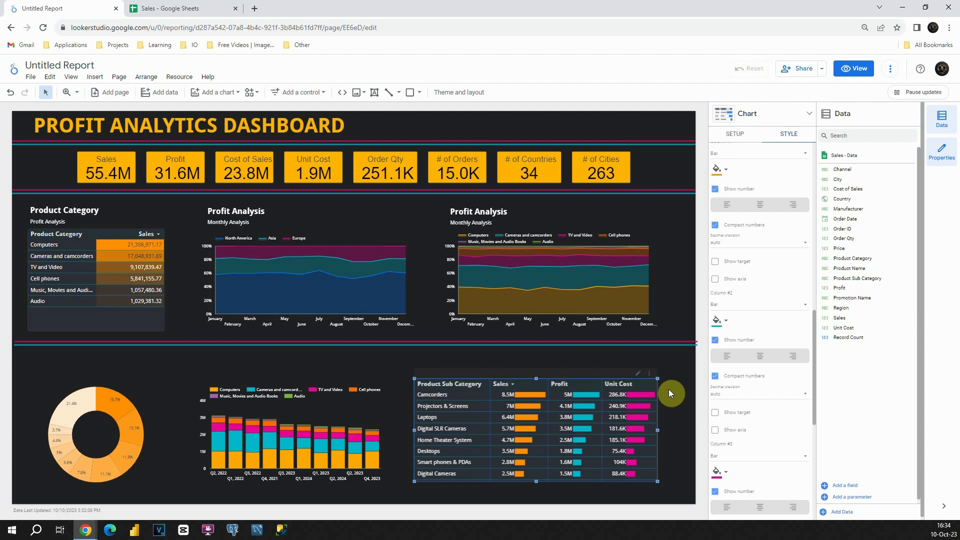
# Recolor the sub-category table's Profit bars green and its Unit Cost bars dark magenta.
pyautogui.click(726, 320)
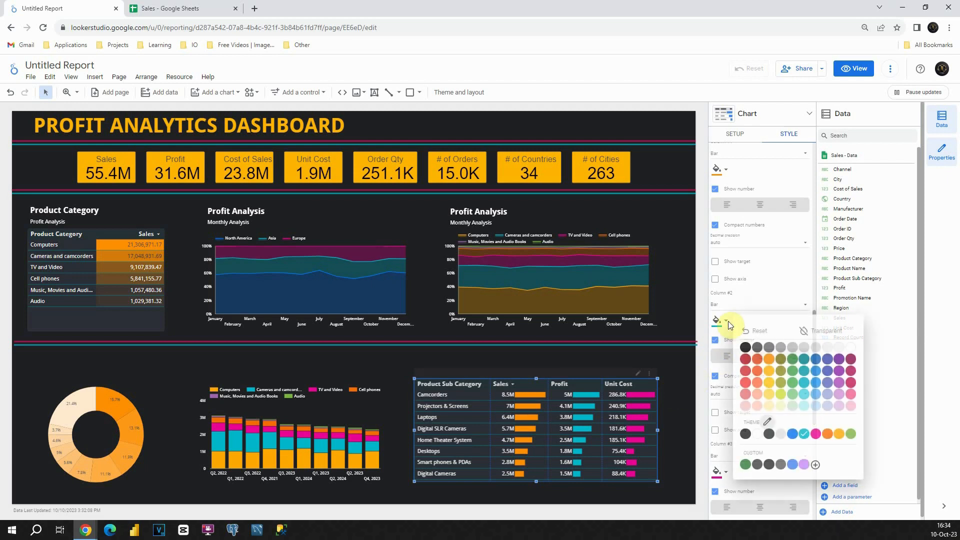
pyautogui.click(794, 360)
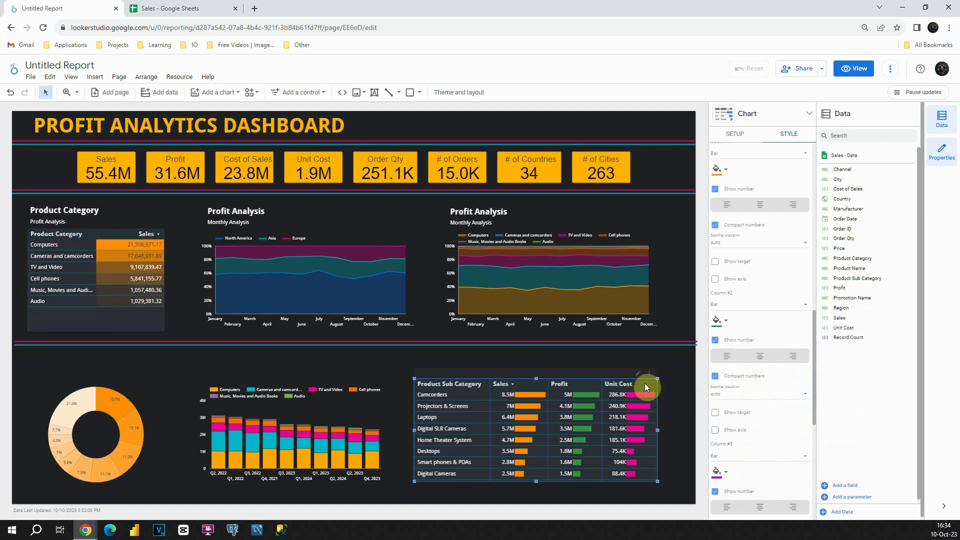
pyautogui.scroll(-2, 717, 407)
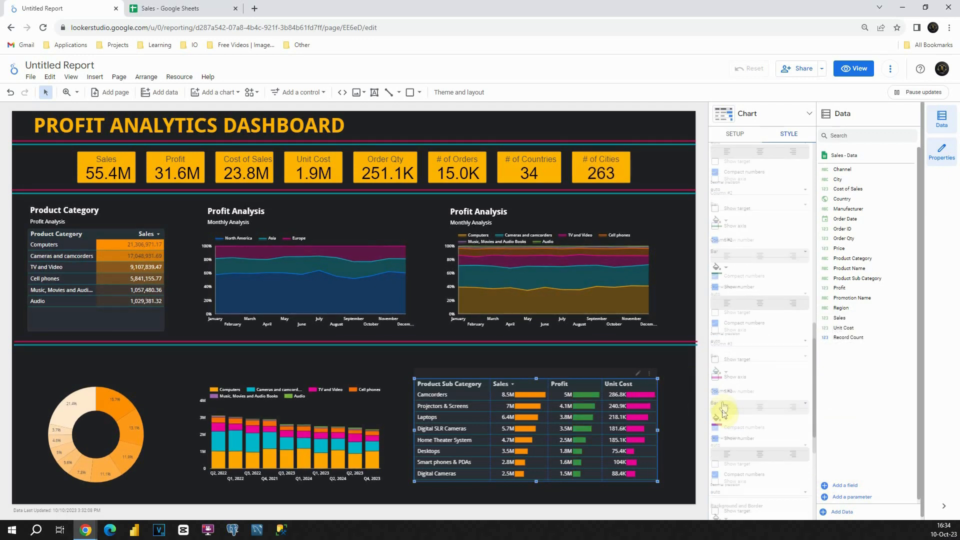
pyautogui.click(721, 375)
pyautogui.click(851, 397)
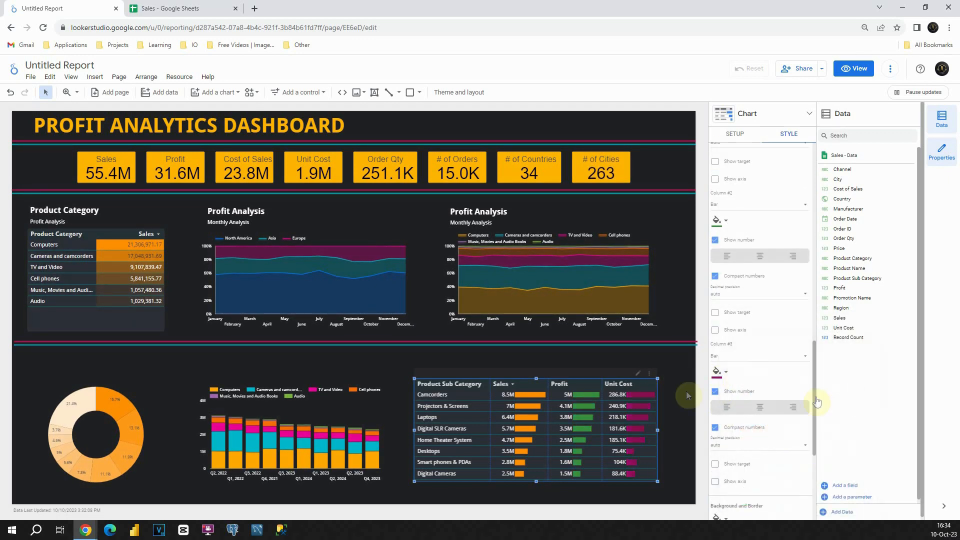
pyautogui.click(668, 371)
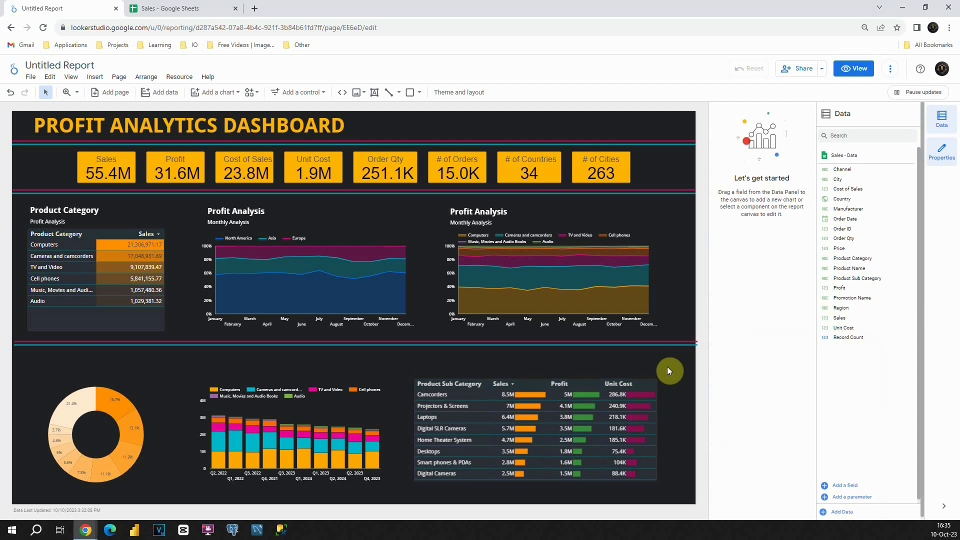
# Place copies of the Profit Analysis heading and subheading above the donut, stacked columns and sub-category table, shifting the latter two charts slightly down.
pyautogui.moveTo(435, 205); pyautogui.dragTo(502, 230)
pyautogui.hotkey('ctrl', 'c')
pyautogui.hotkey('ctrl', 'v')
pyautogui.moveTo(497, 225); pyautogui.dragTo(105, 357)
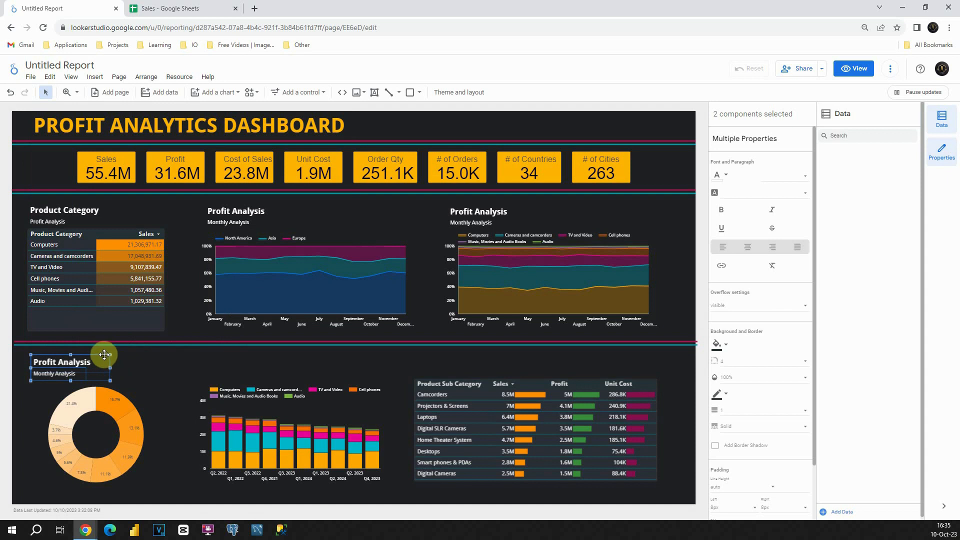
pyautogui.moveTo(104, 356); pyautogui.dragTo(486, 357)
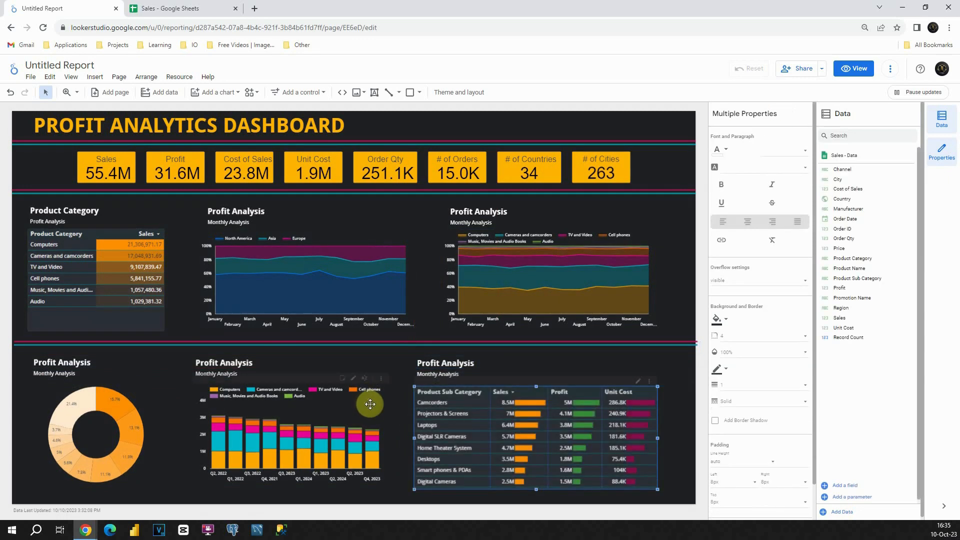
pyautogui.click(370, 422)
pyautogui.click(178, 386)
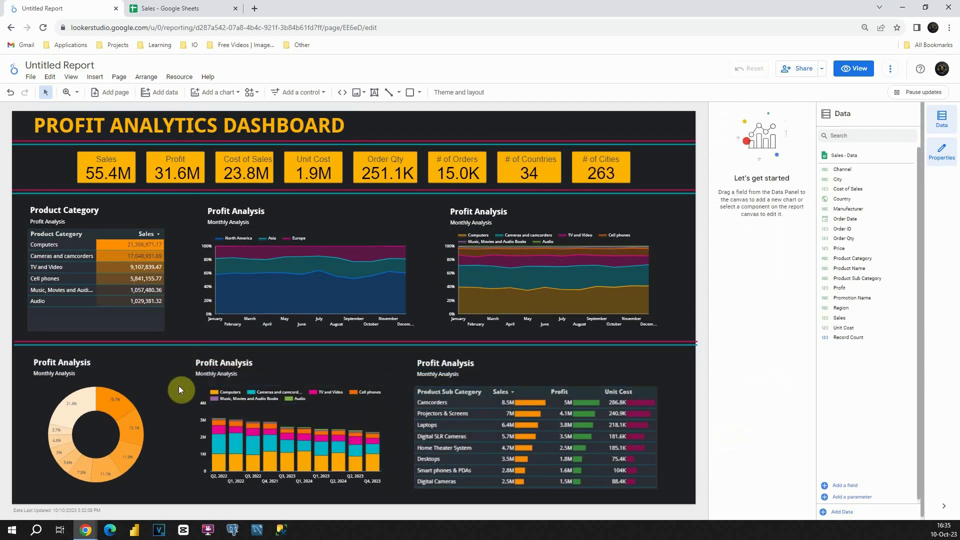
# Change the donut's heading to "Product Subcategory", widened to fit one line, and its subheading to "Profit Analysis".
pyautogui.click(66, 362)
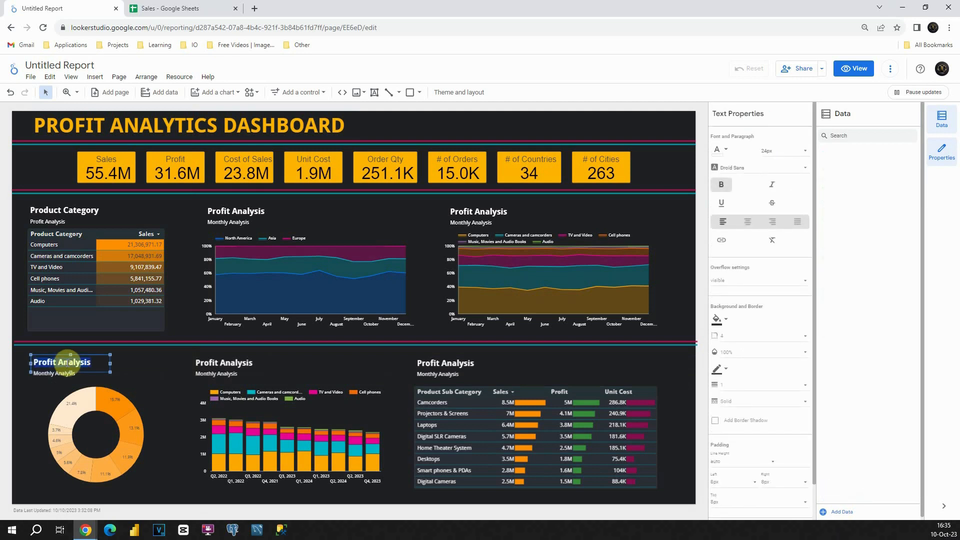
pyautogui.write('Product Subcatego')
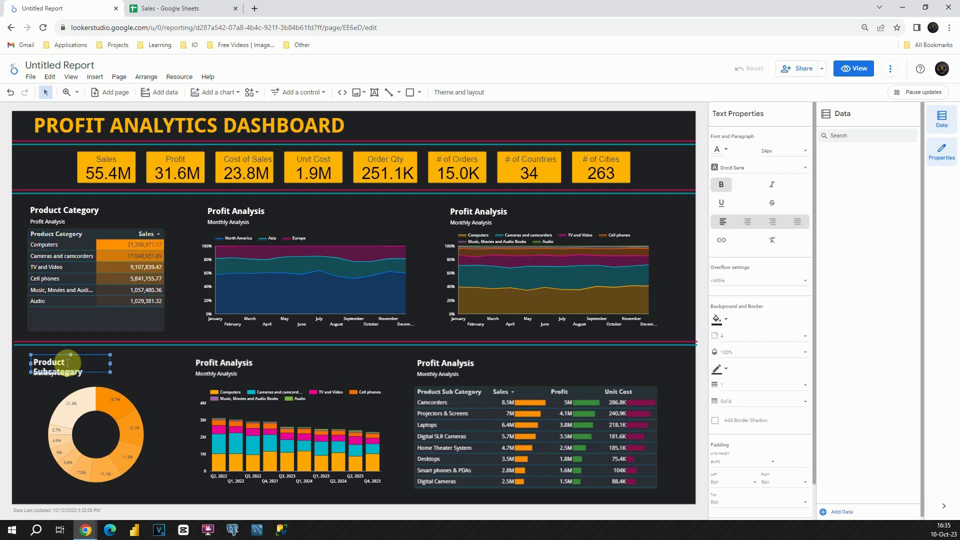
pyautogui.write('ry')
pyautogui.moveTo(110, 363); pyautogui.dragTo(139, 367)
pyautogui.click(65, 375)
pyautogui.doubleClick(66, 376)
pyautogui.write('Pri')
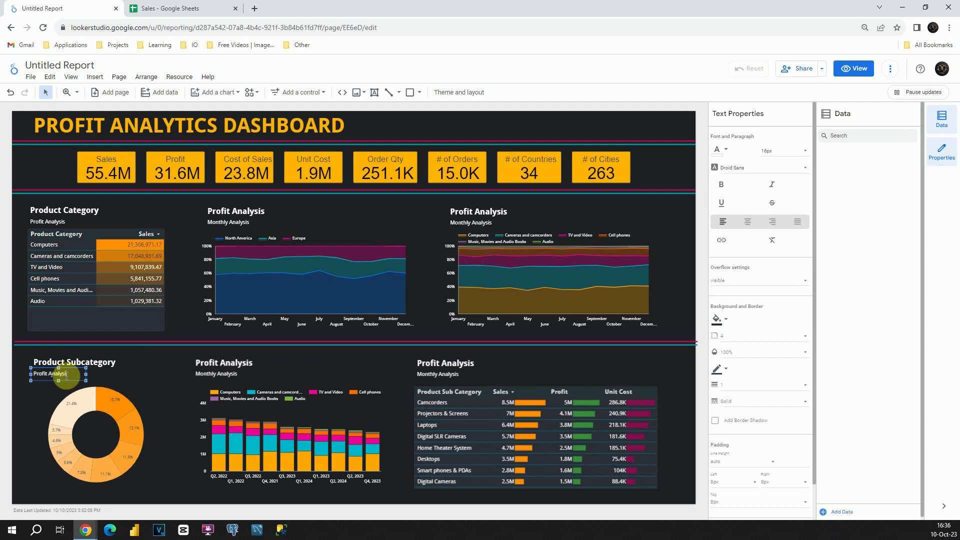
# Change the stacked column chart's heading to "Trend Analysis" and its subheading to "Quarter, Year Analysis".
pyautogui.click(210, 362)
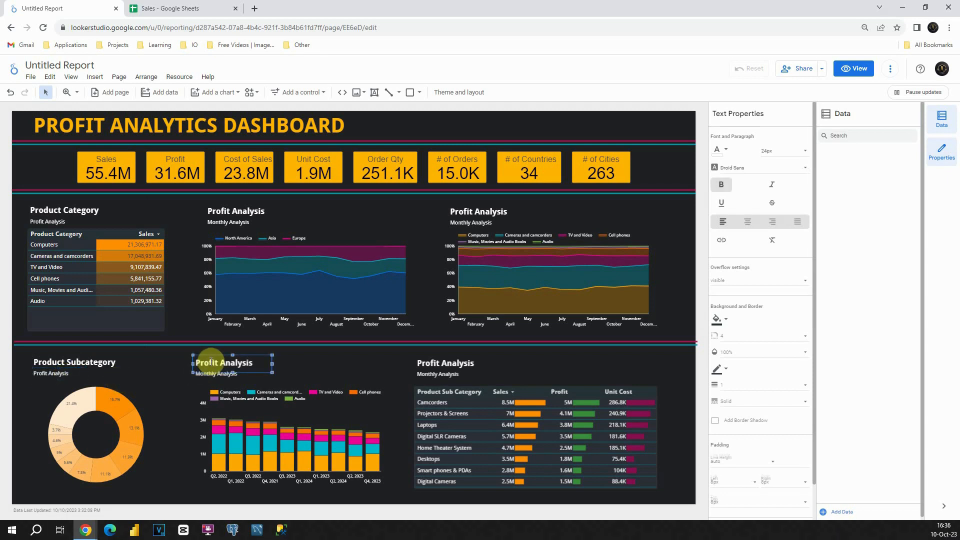
pyautogui.doubleClick(210, 362)
pyautogui.write('Trend')
pyautogui.click(206, 376)
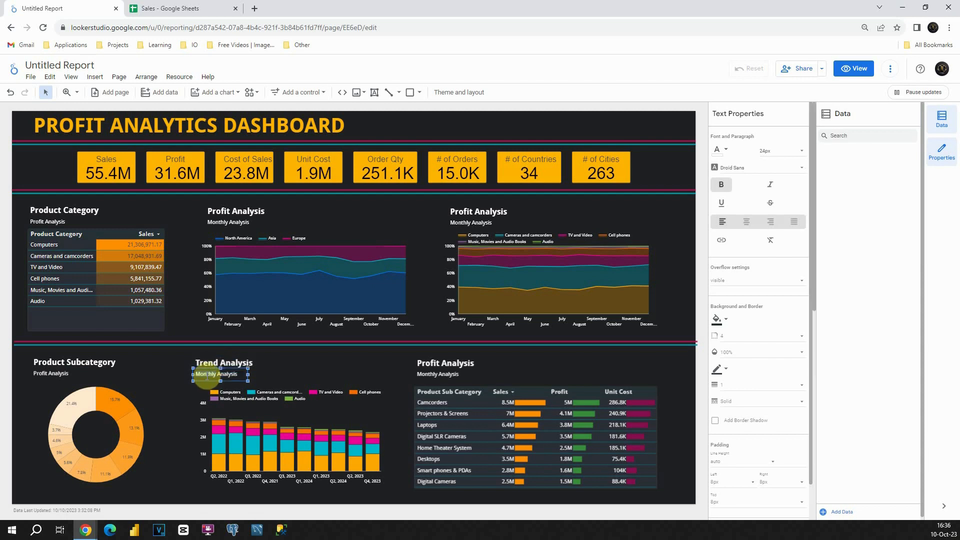
pyautogui.write('Quarter')
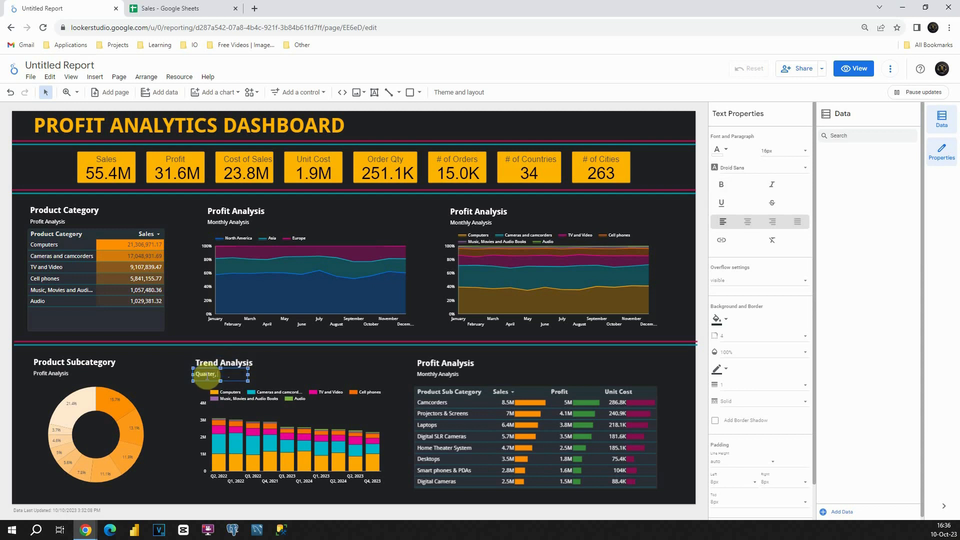
pyautogui.write(', Year Analysis')
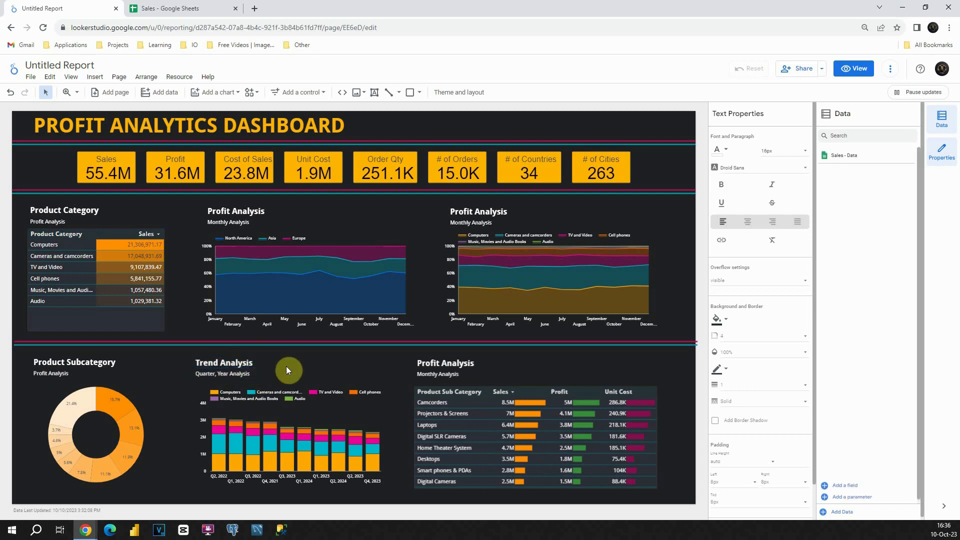
# Change the sub-category table's heading to "Sales, Profit & Unit Cost" and subheading to "Subcategory breakdown", widening both to fit one line.
pyautogui.click(450, 364)
pyautogui.doubleClick(450, 364)
pyautogui.write('Sales, Profit')
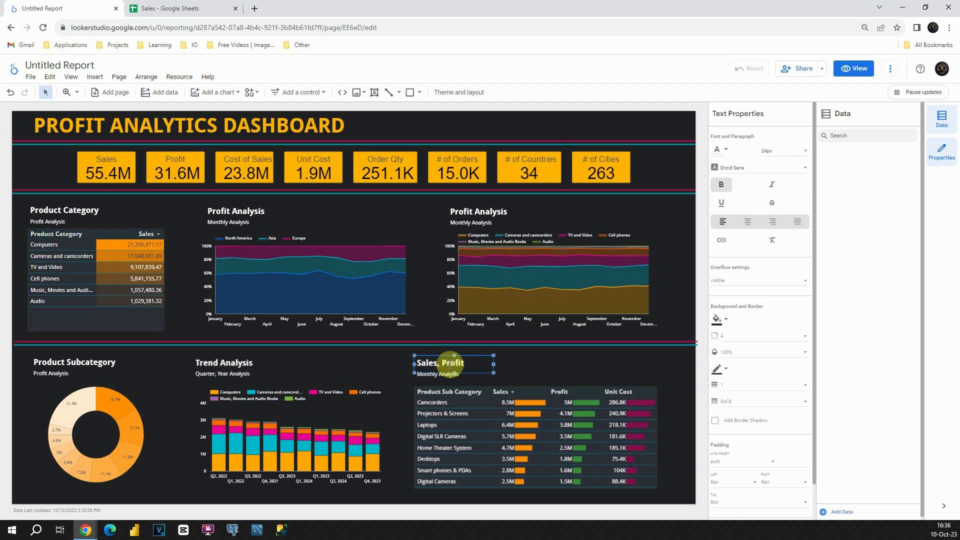
pyautogui.write(' & Unit Cost')
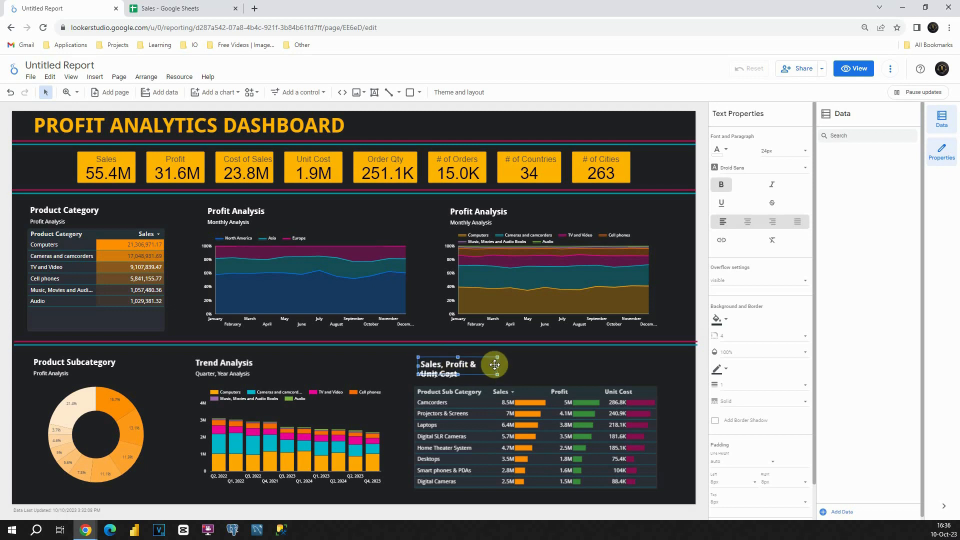
pyautogui.click(450, 376)
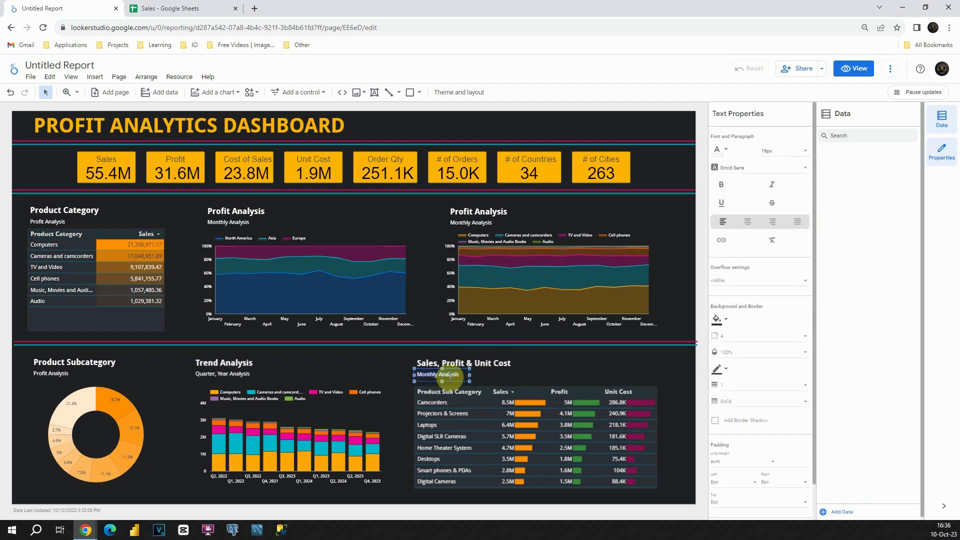
pyautogui.write('Subcategory breakdown')
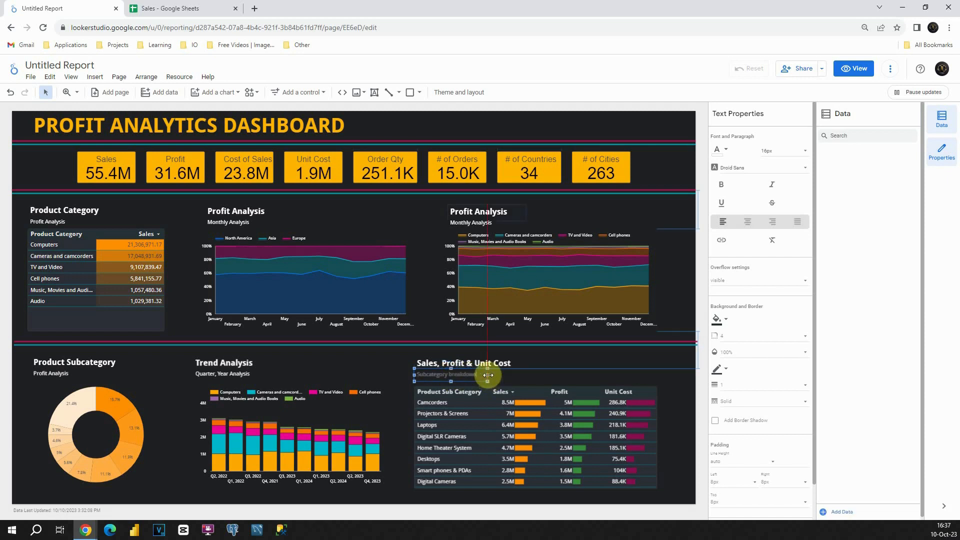
pyautogui.click(546, 361)
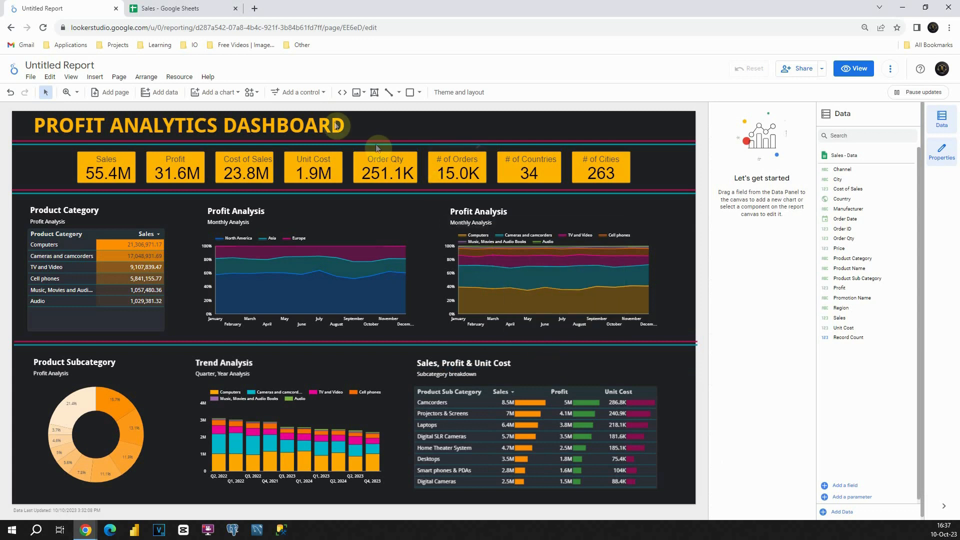
# Add a drop-down list control in the dashboard's title band, at the far end from the title.
pyautogui.click(305, 93)
pyautogui.click(305, 112)
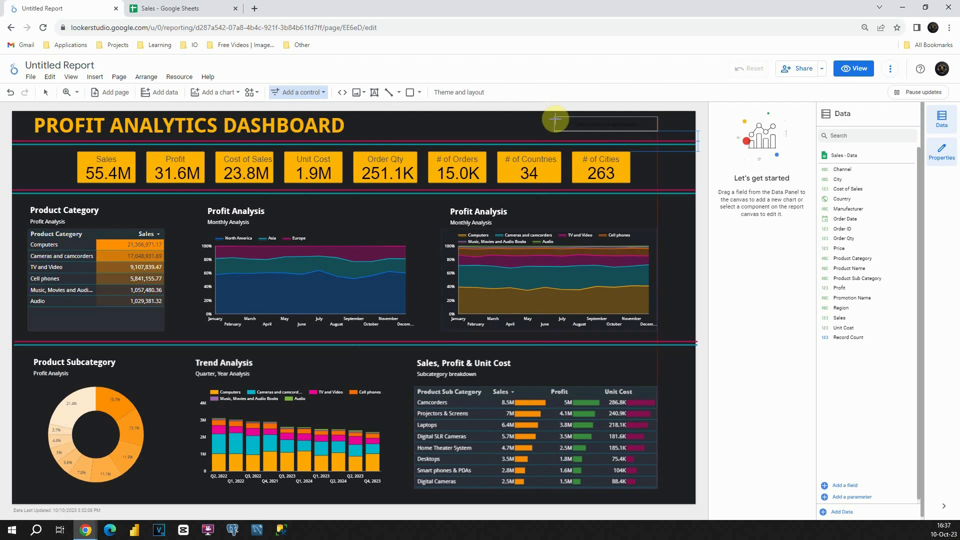
pyautogui.click(556, 119)
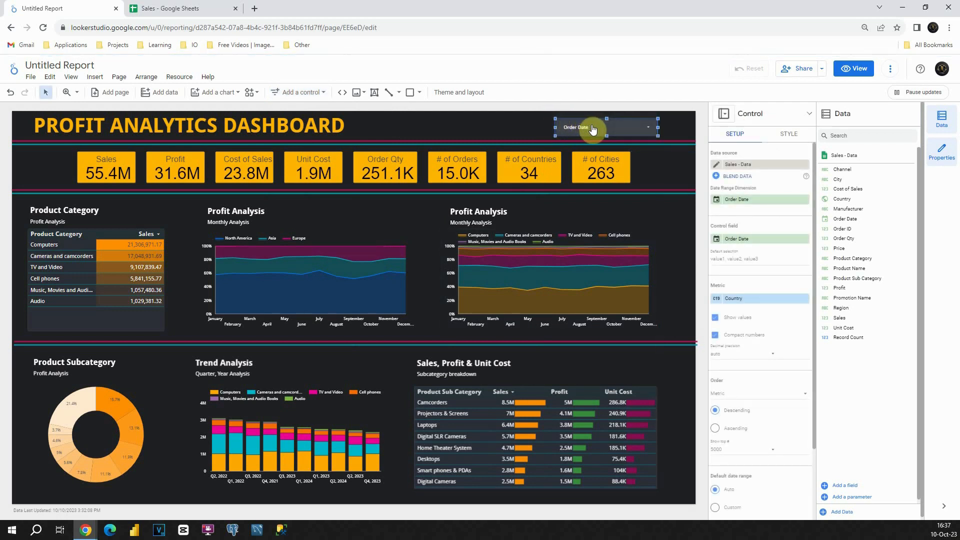
# Check the Order Date values in the title band's drop-down list and set its control field to Region.
pyautogui.click(615, 127)
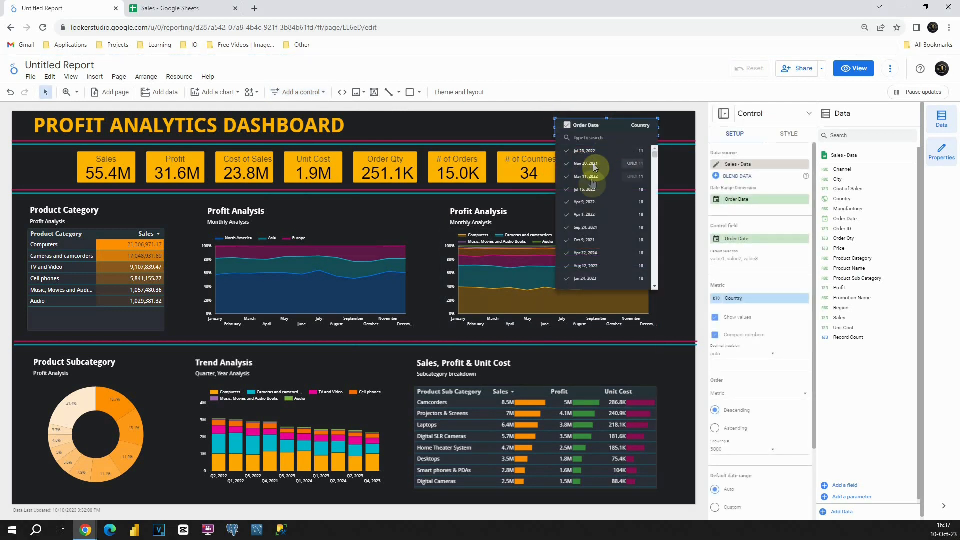
pyautogui.click(574, 125)
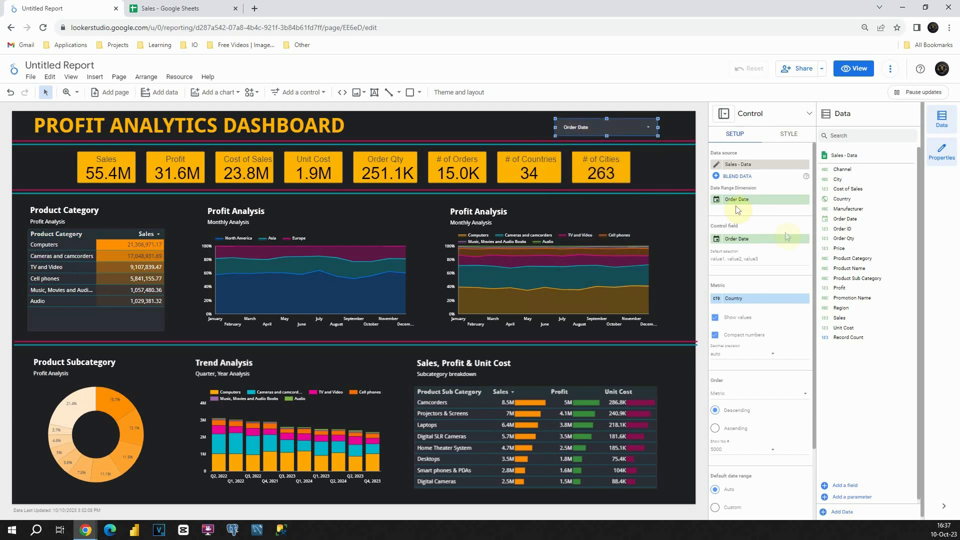
pyautogui.moveTo(845, 307); pyautogui.dragTo(746, 243)
pyautogui.moveTo(755, 246); pyautogui.dragTo(751, 241)
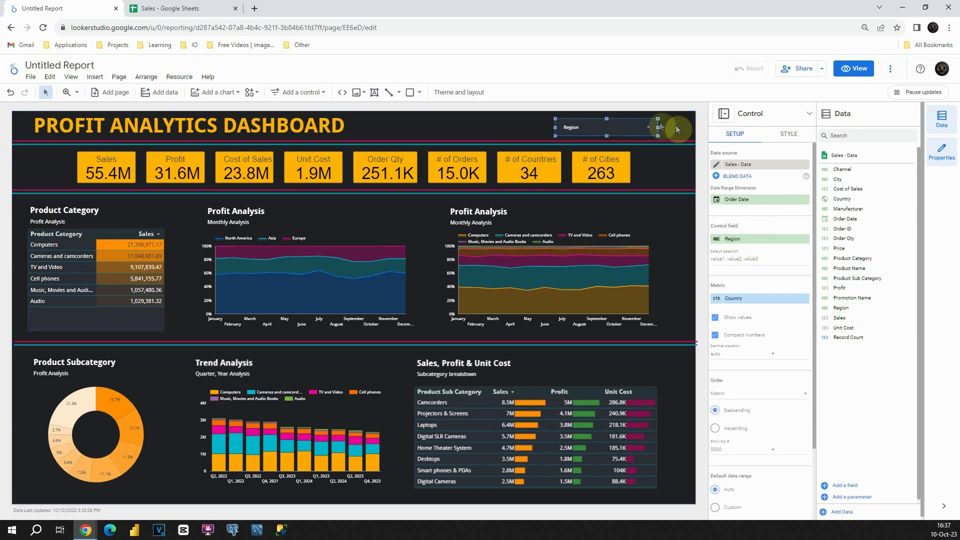
# Remove the Country metric from the Region drop-down control and check its list of values.
pyautogui.click(649, 127)
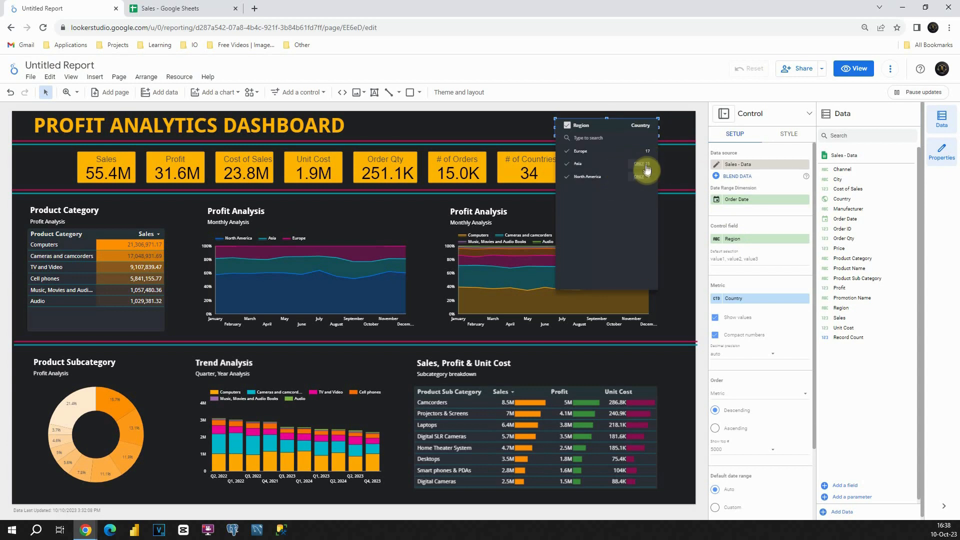
pyautogui.click(803, 298)
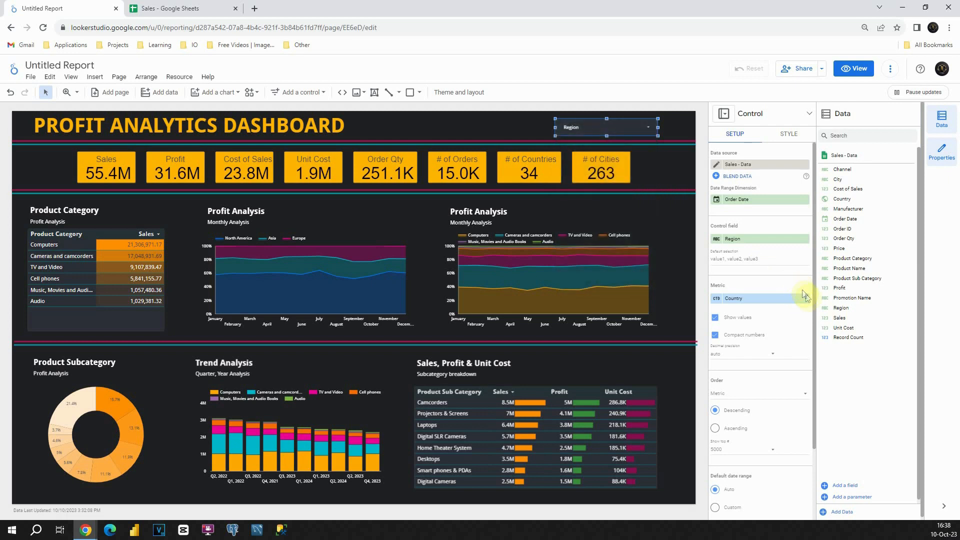
pyautogui.click(805, 299)
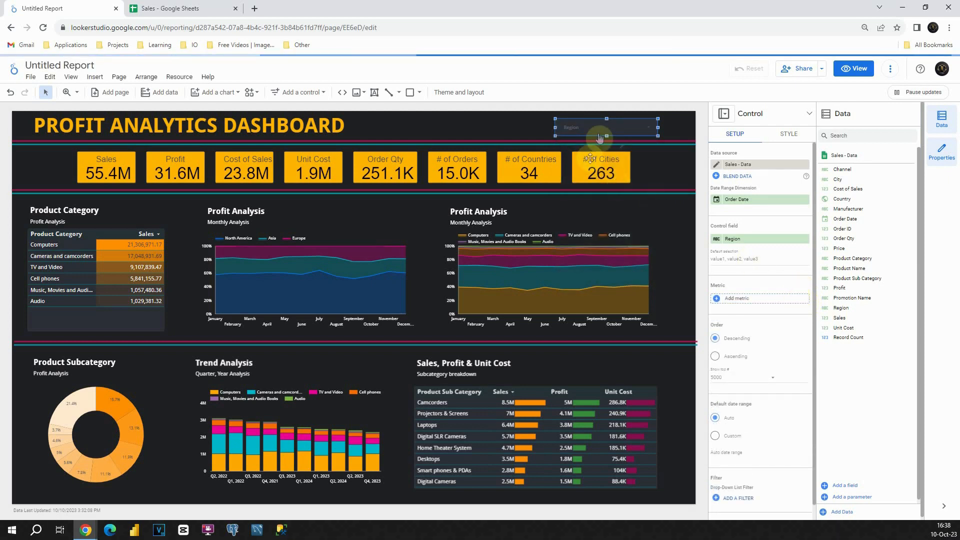
pyautogui.click(643, 127)
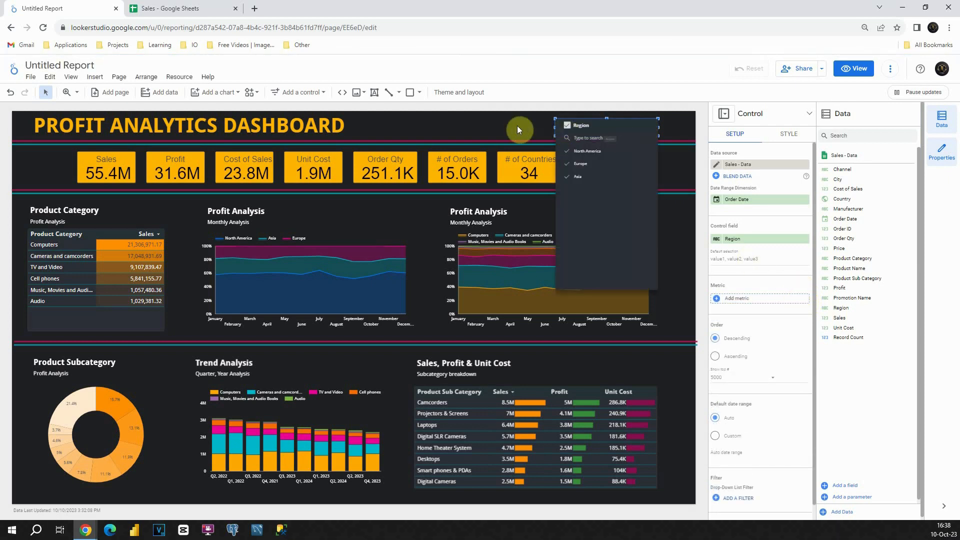
# Narrow the Region drop-down control by pulling in its edge nearest the dashboard title.
pyautogui.click(559, 129)
pyautogui.moveTo(556, 128); pyautogui.dragTo(579, 127)
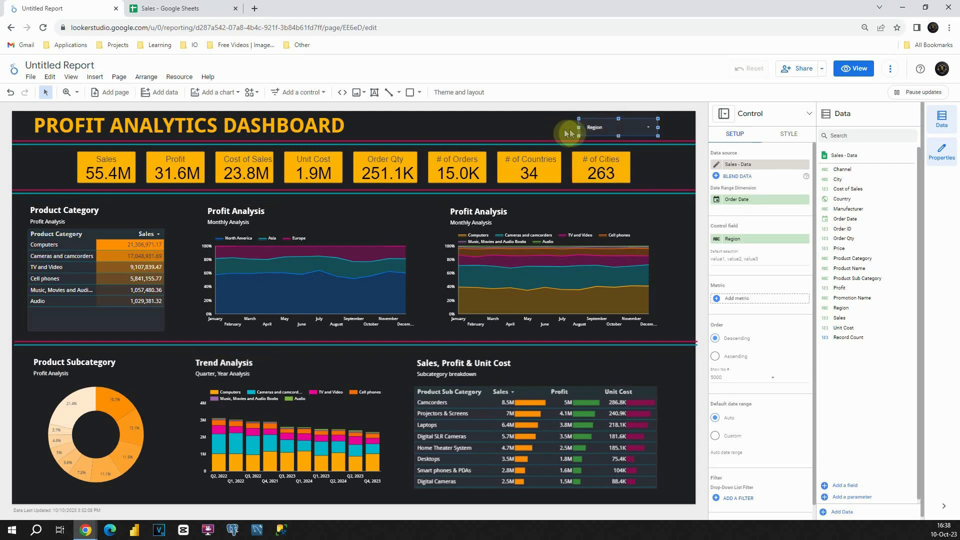
pyautogui.click(557, 125)
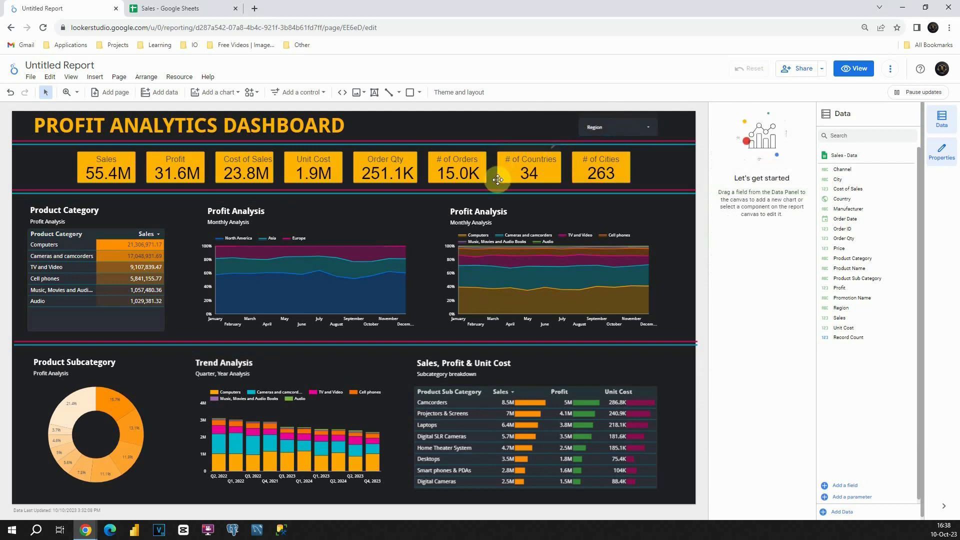
# Place a copy of the "Monthly Analysis" text beside the Region control, reading "Filter your data for Region by Clicking on Drop Down list", right-aligned.
pyautogui.click(497, 215)
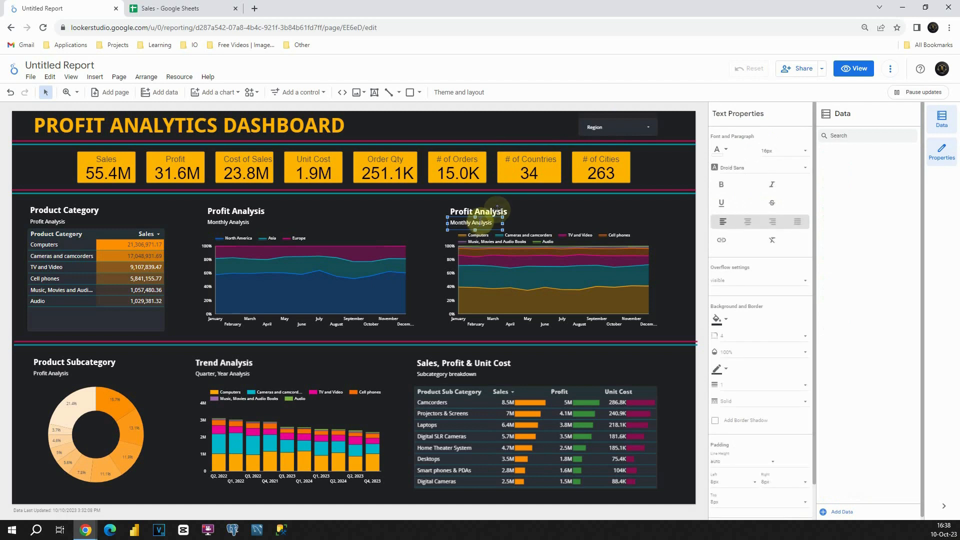
pyautogui.moveTo(509, 210); pyautogui.dragTo(492, 135)
pyautogui.write('Filter your data for Region by Clicking on Drop Down list')
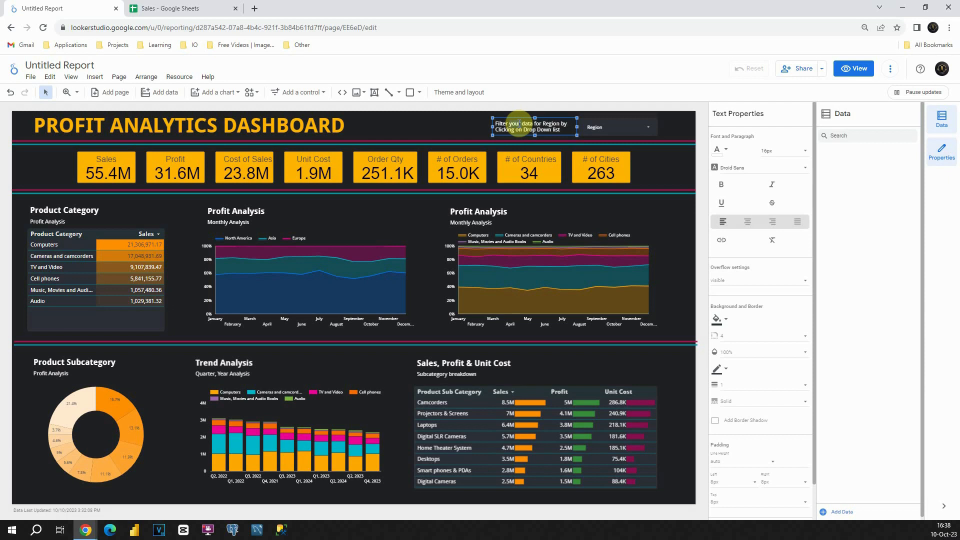
pyautogui.hotkey('ctrl', 'a')
pyautogui.click(771, 222)
pyautogui.click(460, 125)
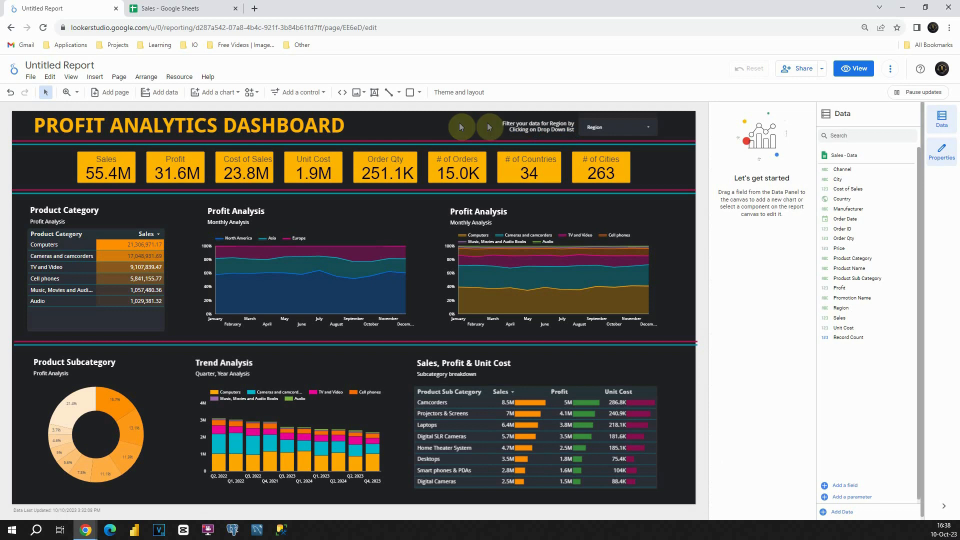
# Test the Region control by filtering the dashboard to Europe only and then to North America only.
pyautogui.click(652, 129)
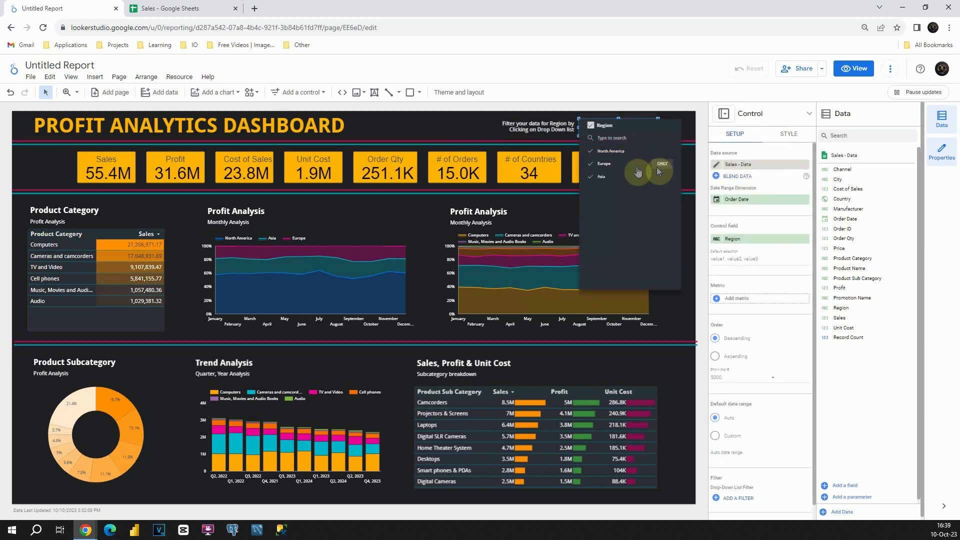
pyautogui.click(662, 167)
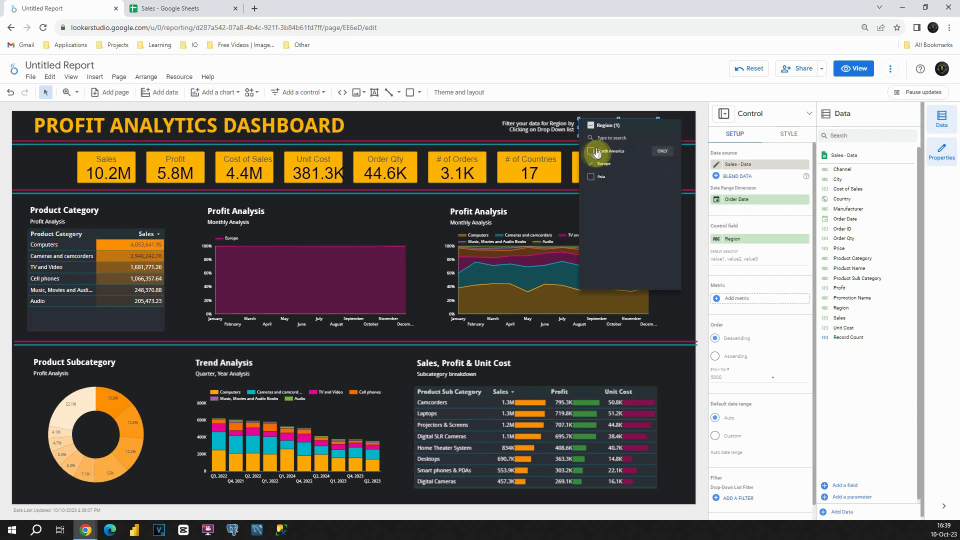
pyautogui.click(663, 153)
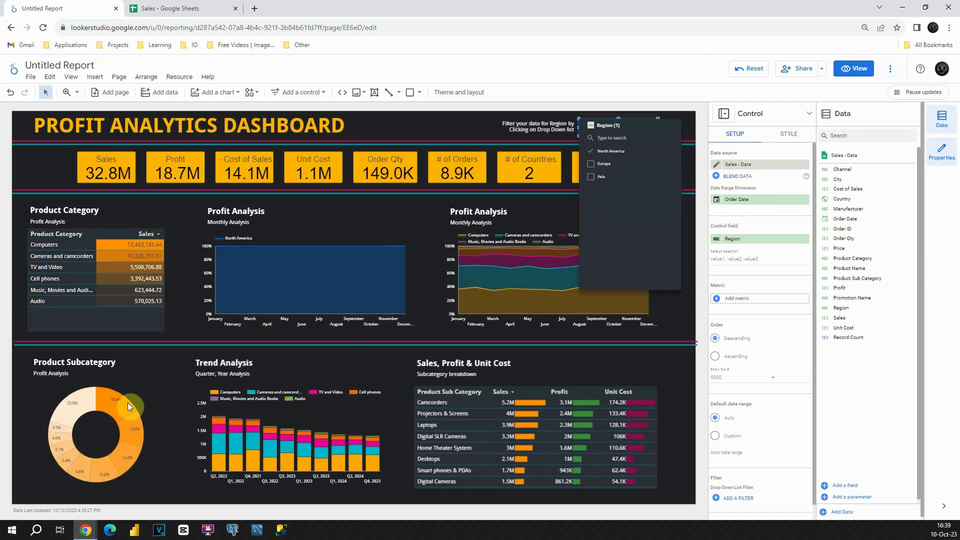
pyautogui.click(334, 217)
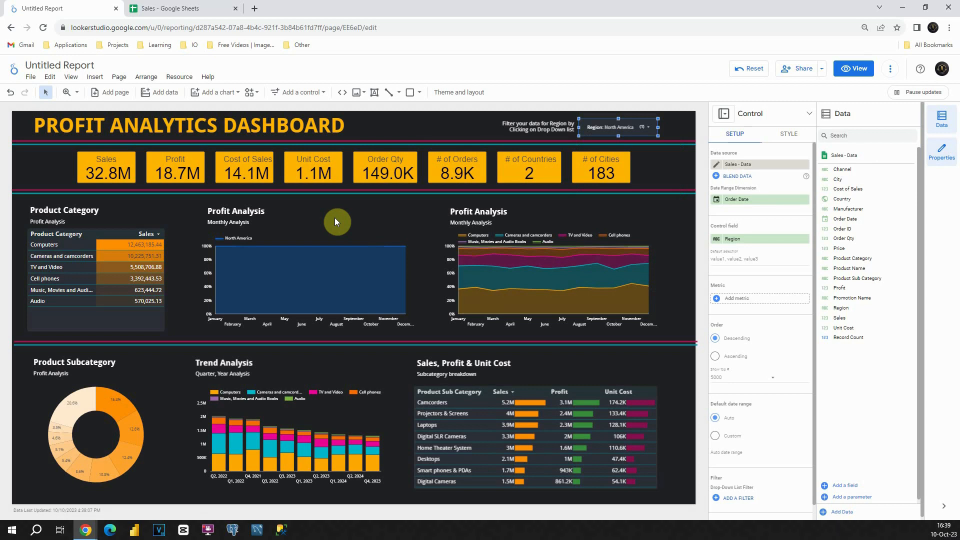